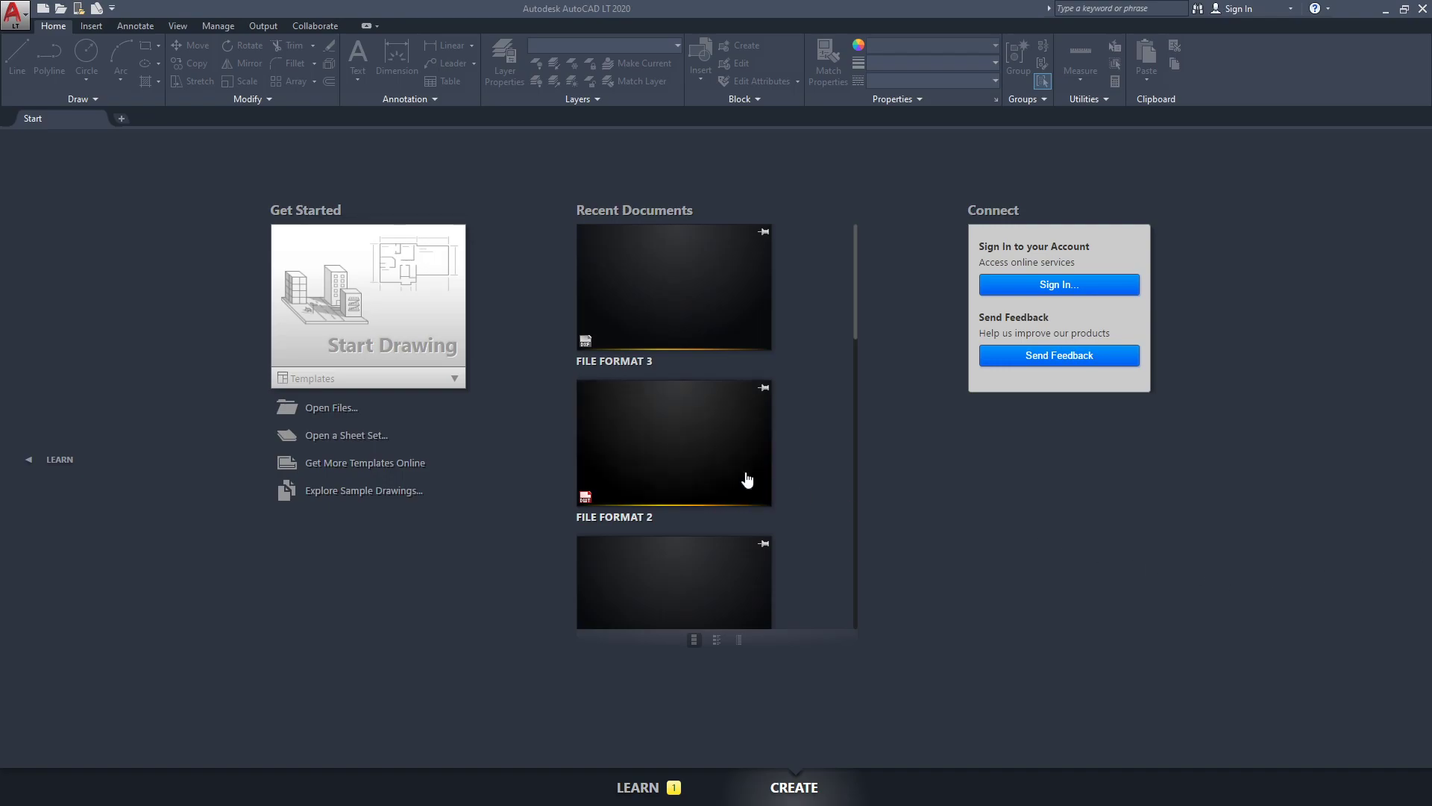
# Step: Start a new drawing and prepare to save it as FILE FORMAT 1 in the AUTOCAD folder on the Desktop
pyautogui.click(355, 296)
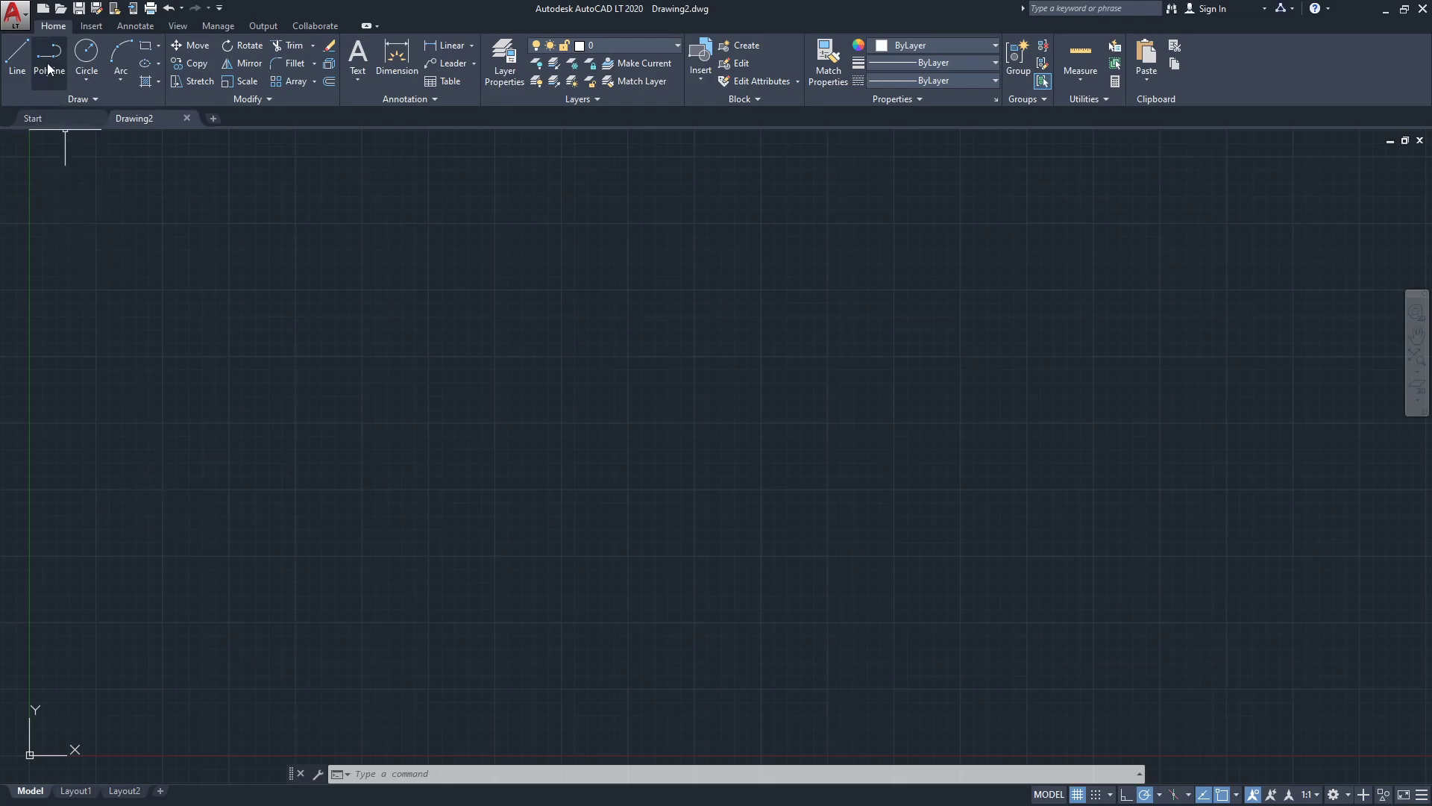
pyautogui.click(15, 15)
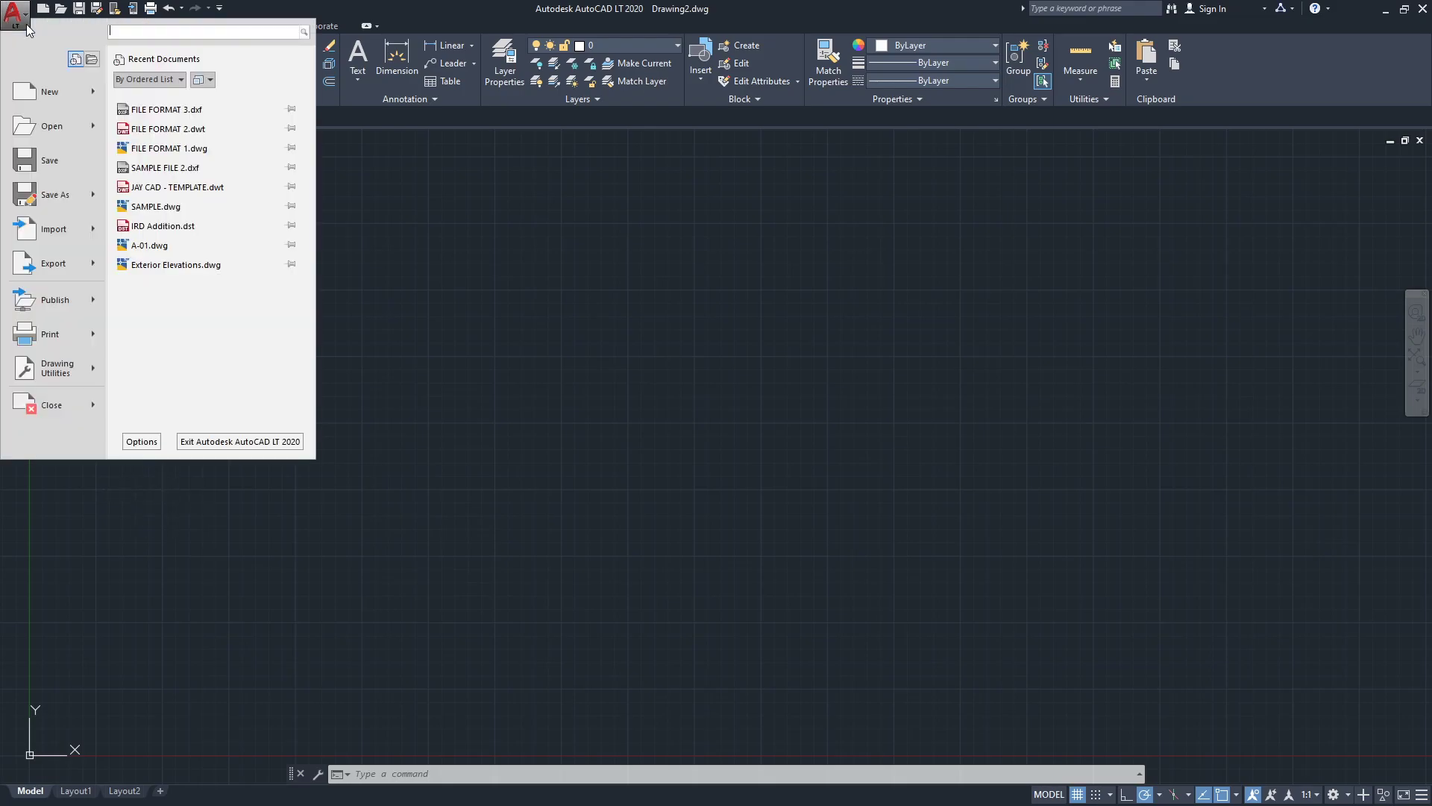
pyautogui.click(53, 197)
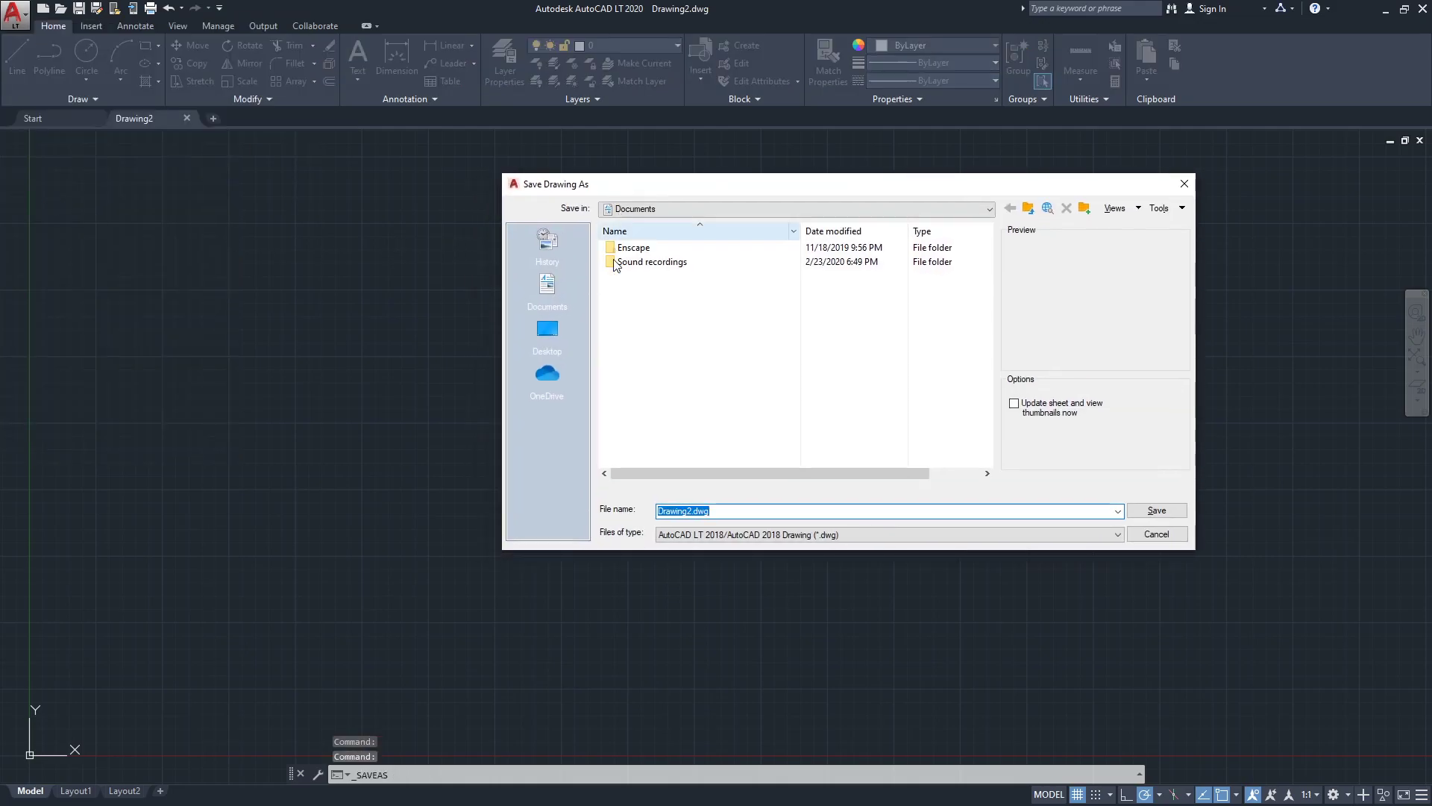
pyautogui.click(547, 336)
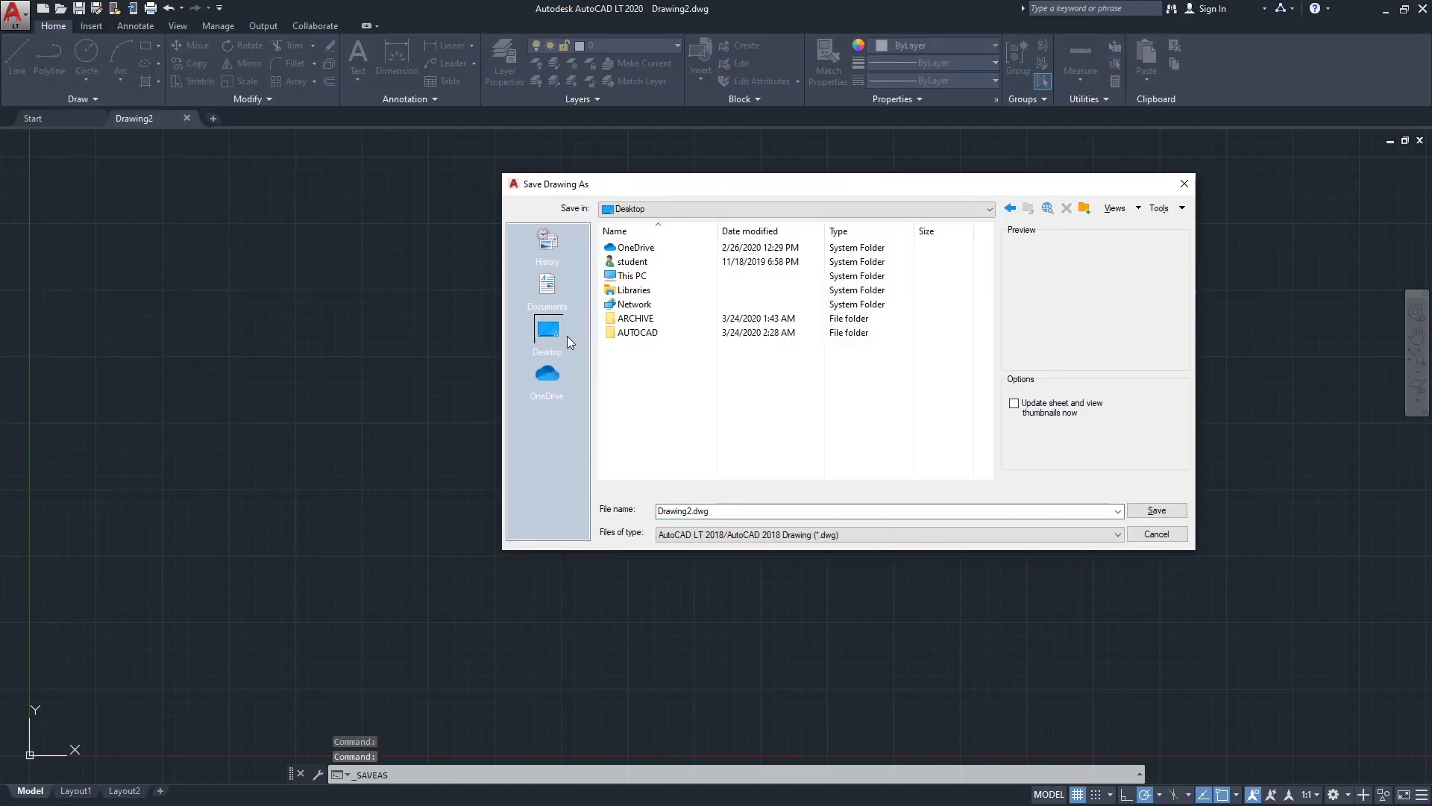
pyautogui.doubleClick(644, 341)
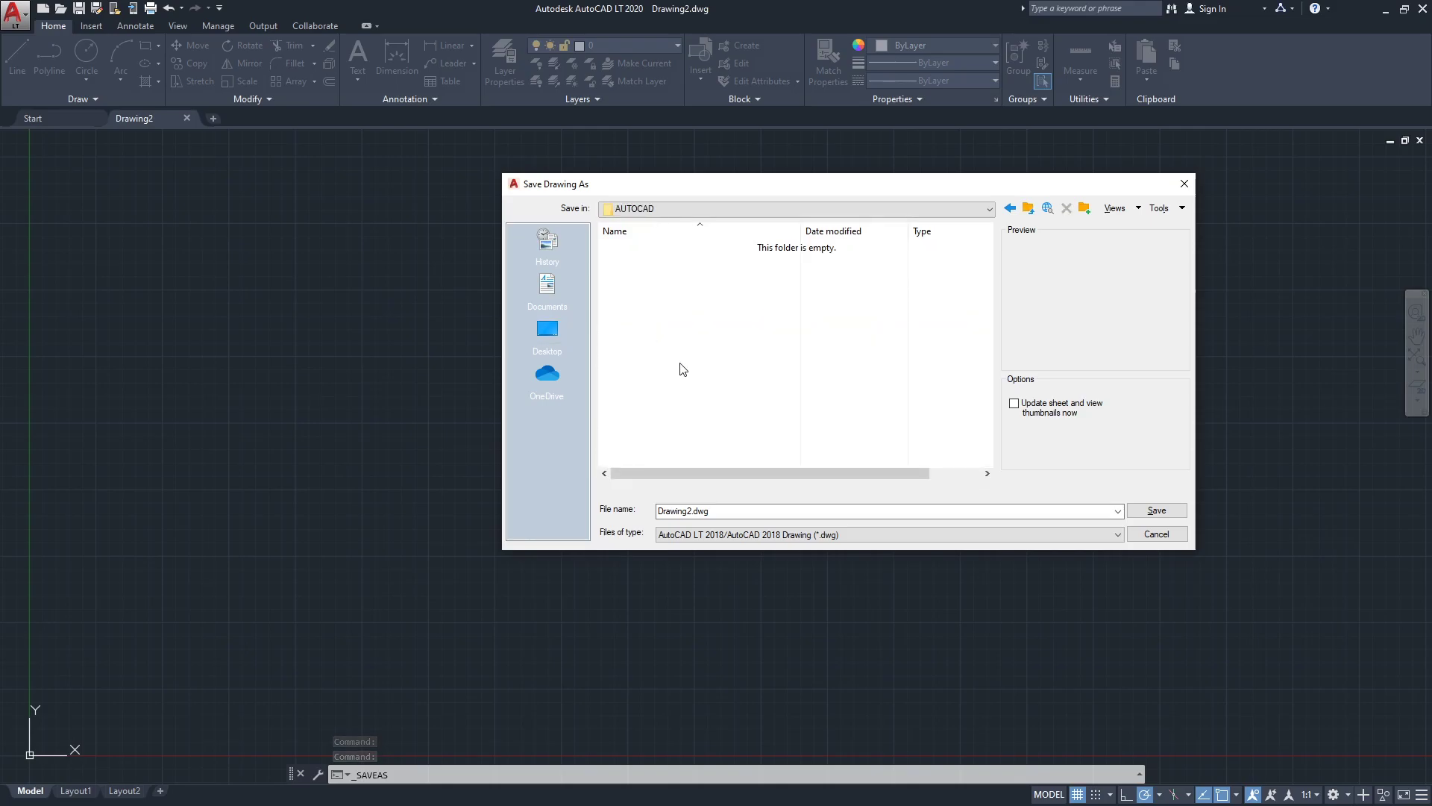
pyautogui.doubleClick(757, 508)
pyautogui.write('FILE FORMAT 1')
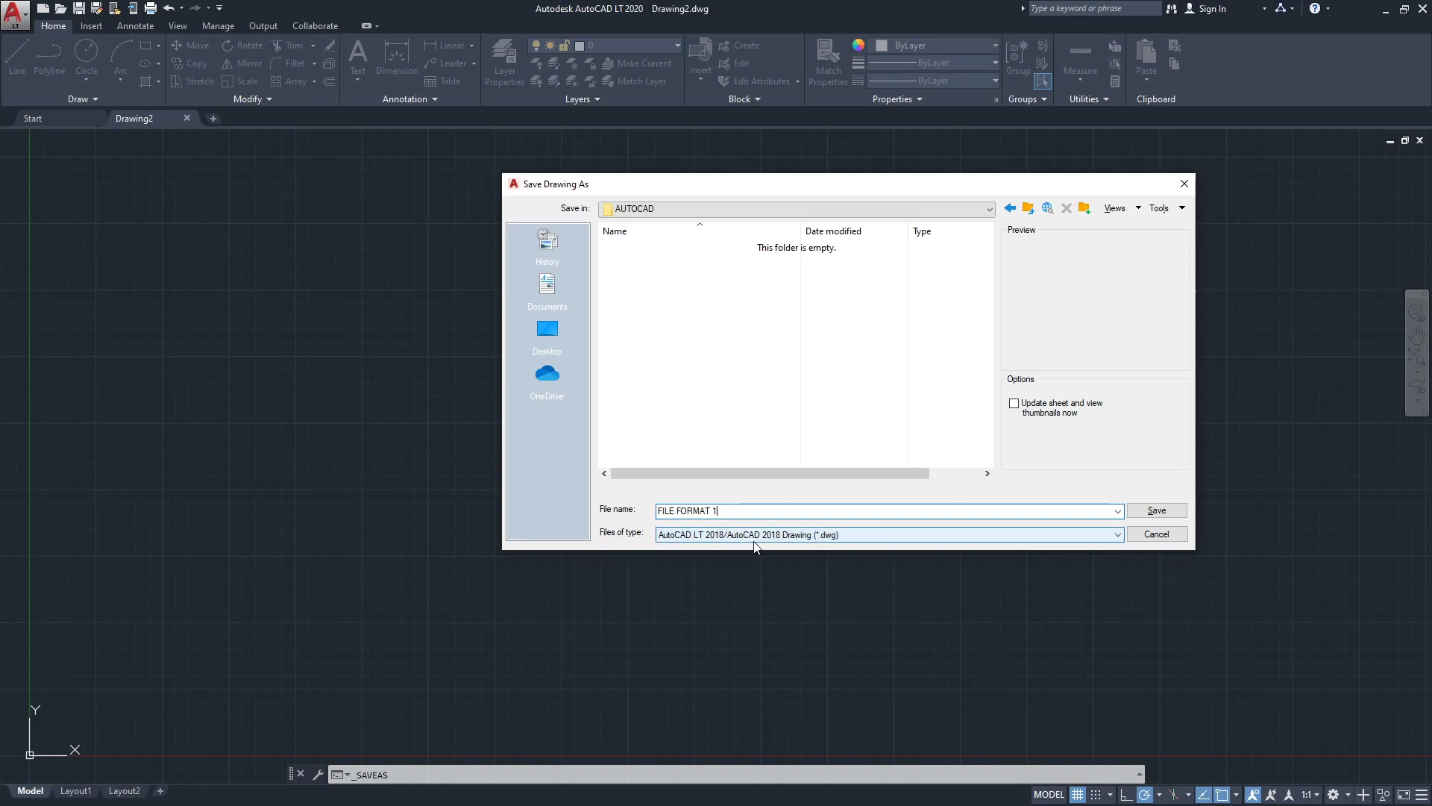
pyautogui.click(906, 535)
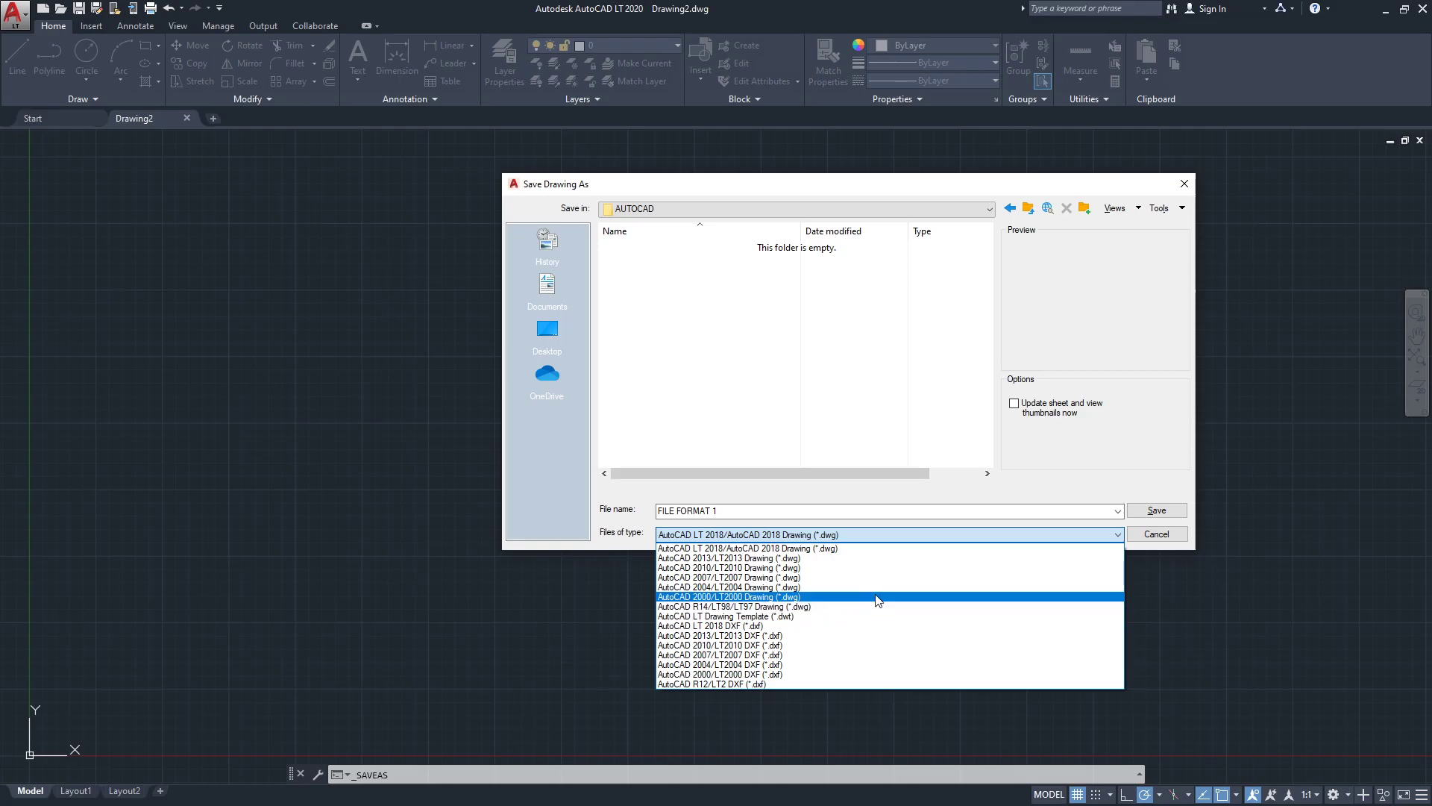
pyautogui.press('Escape')
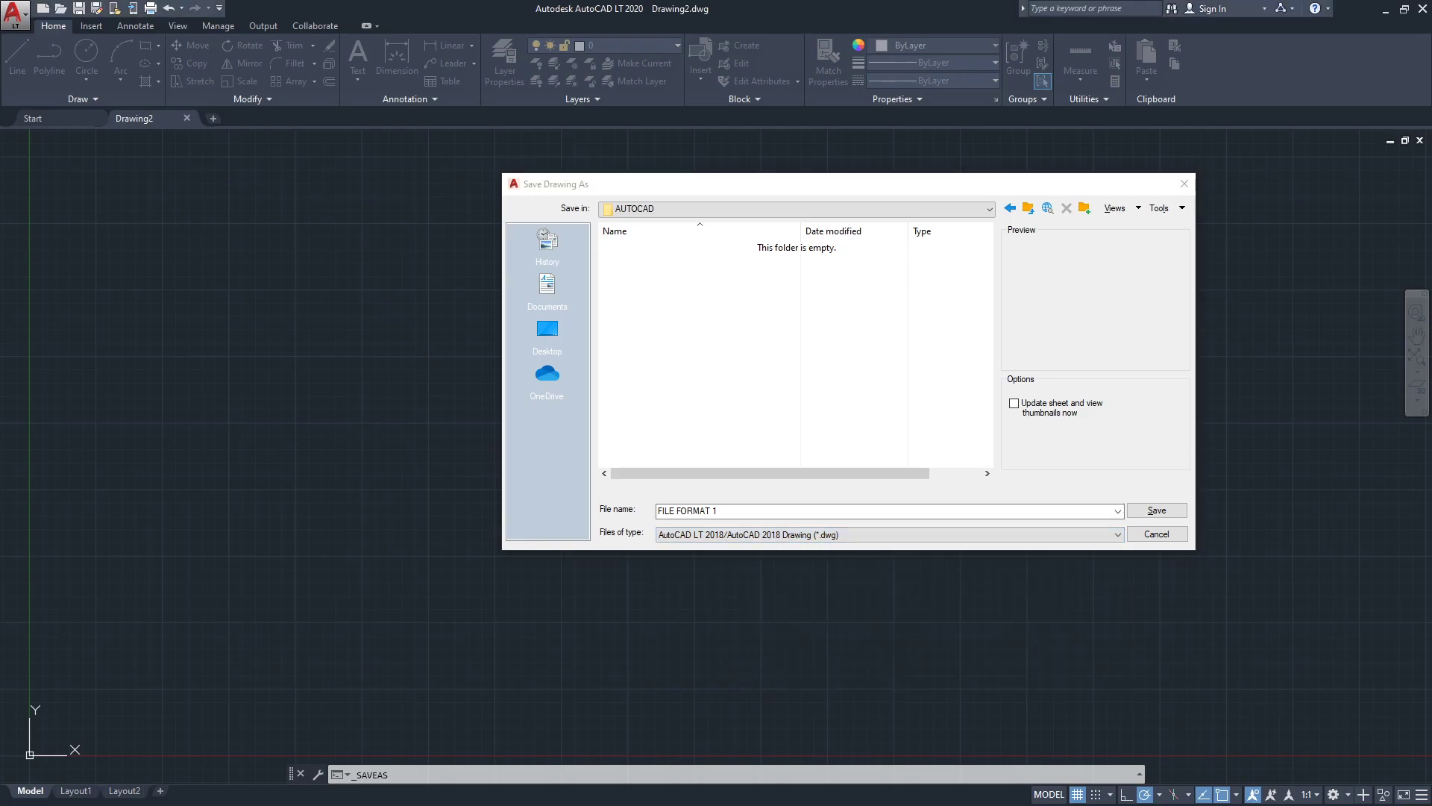
# Step: Switch to Notepad and write a FILE FORMATS list with the entries 1 - DWG, 2- DWT and 3- DXF
pyautogui.moveTo(990, 292); pyautogui.dragTo(1186, 183)
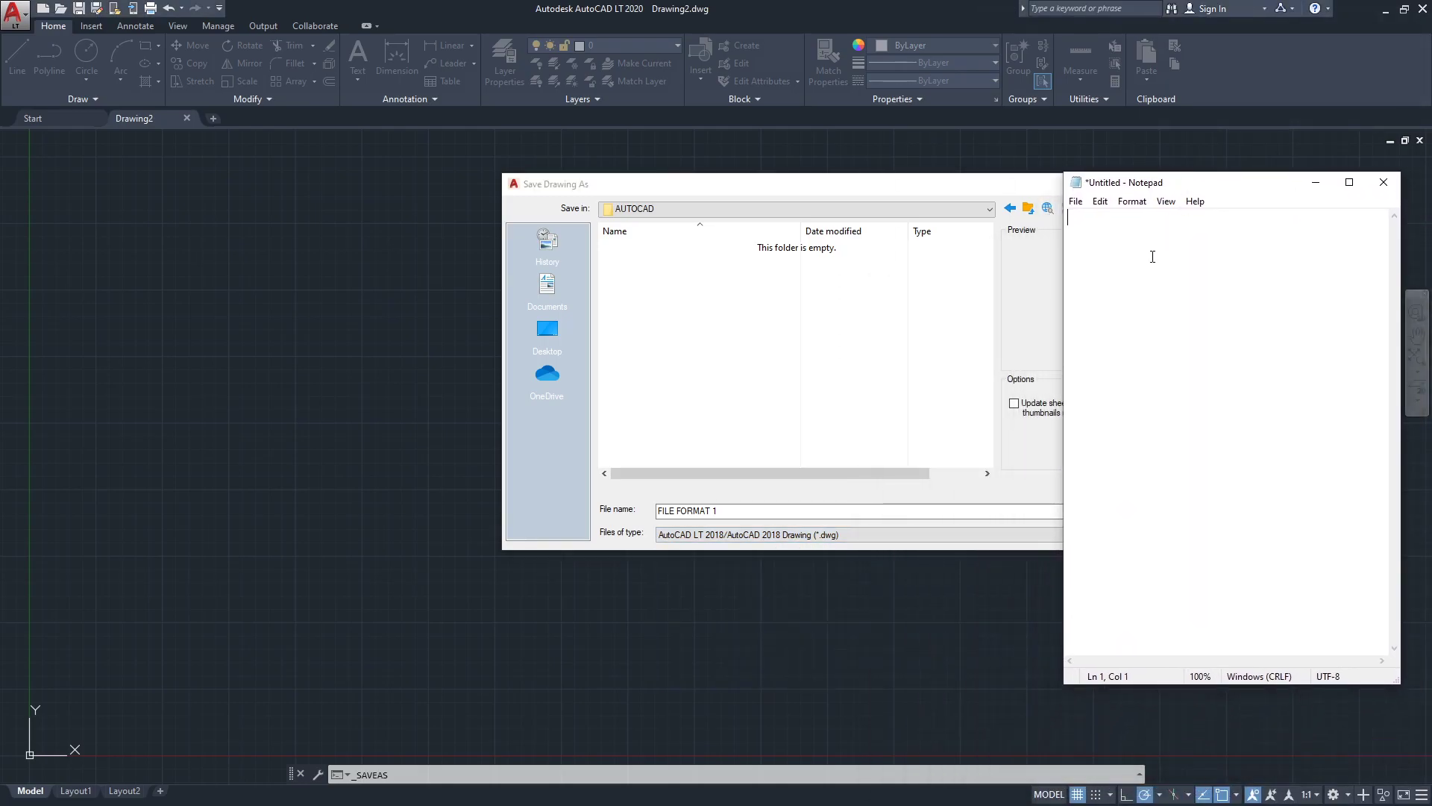
pyautogui.write('FILE FORMA')
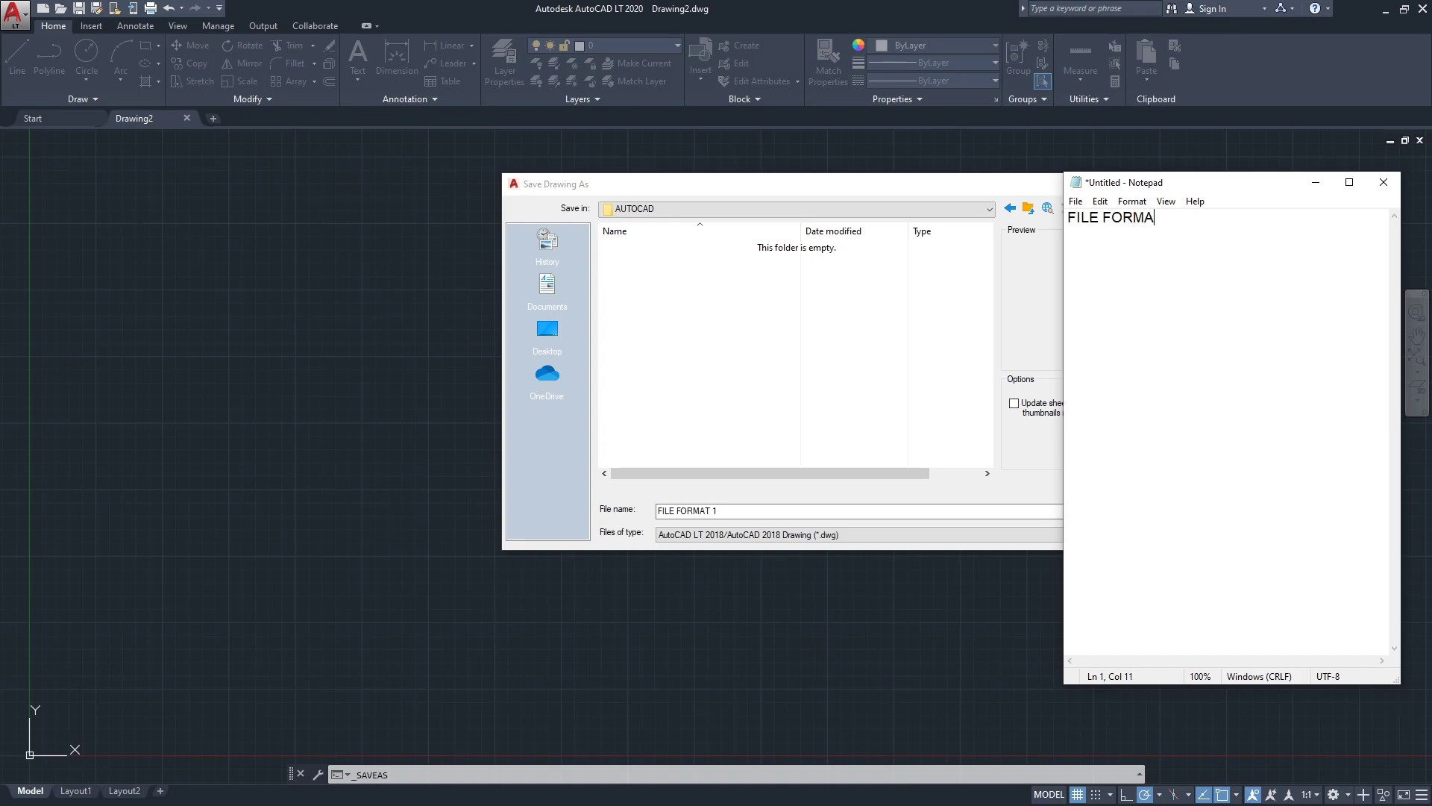
pyautogui.write('TS :DWG:')
pyautogui.press('Return')
pyautogui.write('2- DWT')
pyautogui.press('Return')
pyautogui.write('3- DXF:')
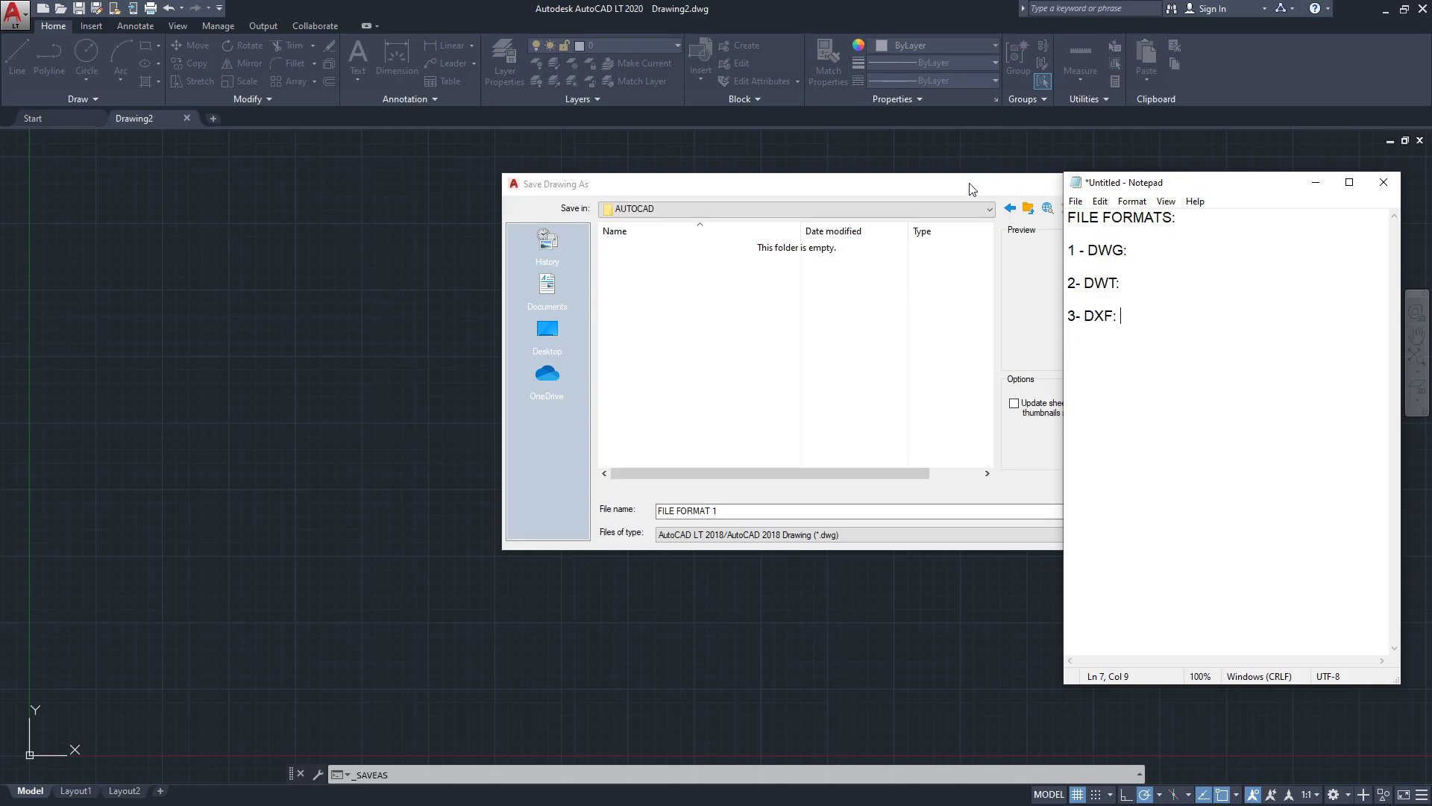
# Step: Return to AutoCAD LT and save FILE FORMAT 1 as an AutoCAD LT 2018/AutoCAD 2018 Drawing (*.dwg)
pyautogui.moveTo(974, 187); pyautogui.dragTo(893, 181)
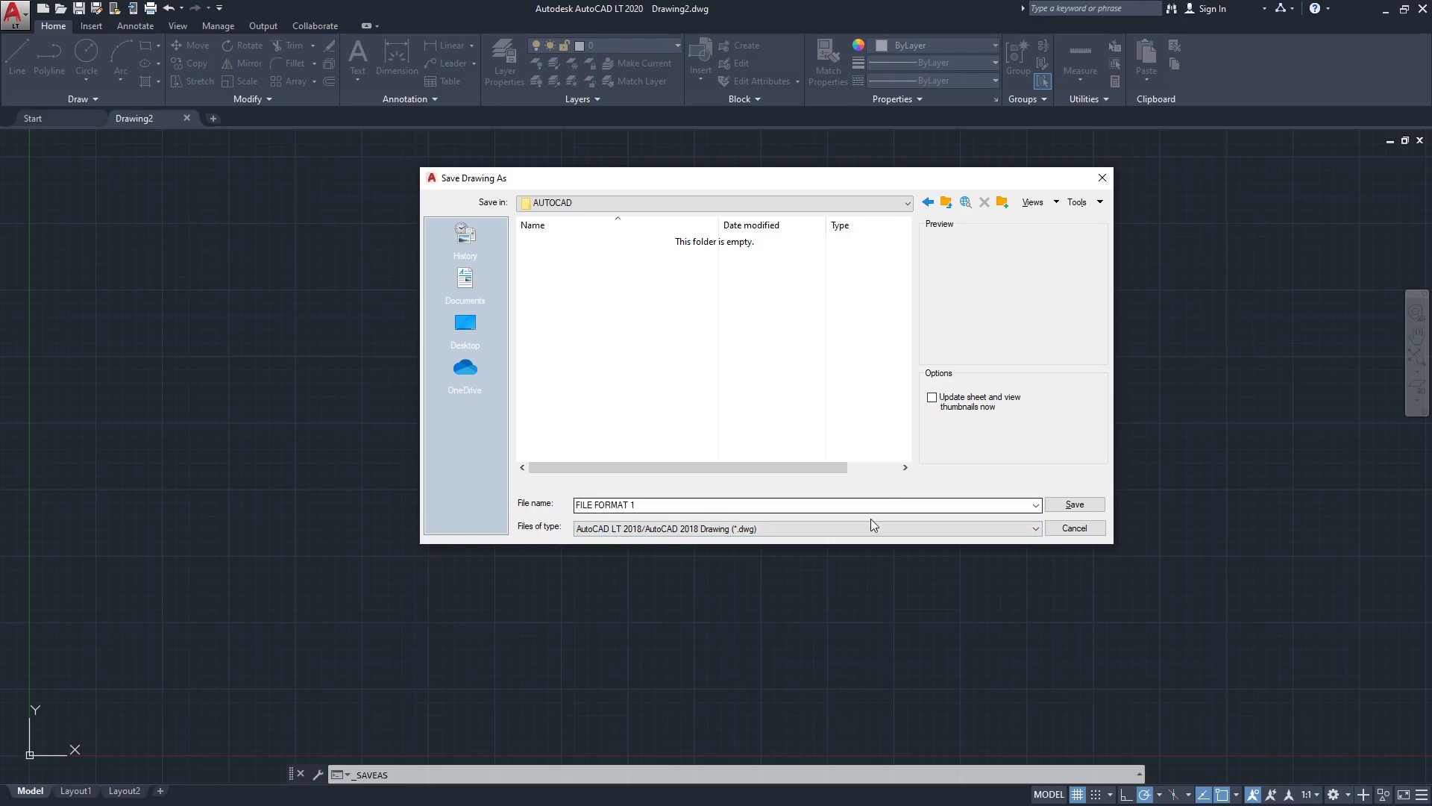
pyautogui.click(1071, 505)
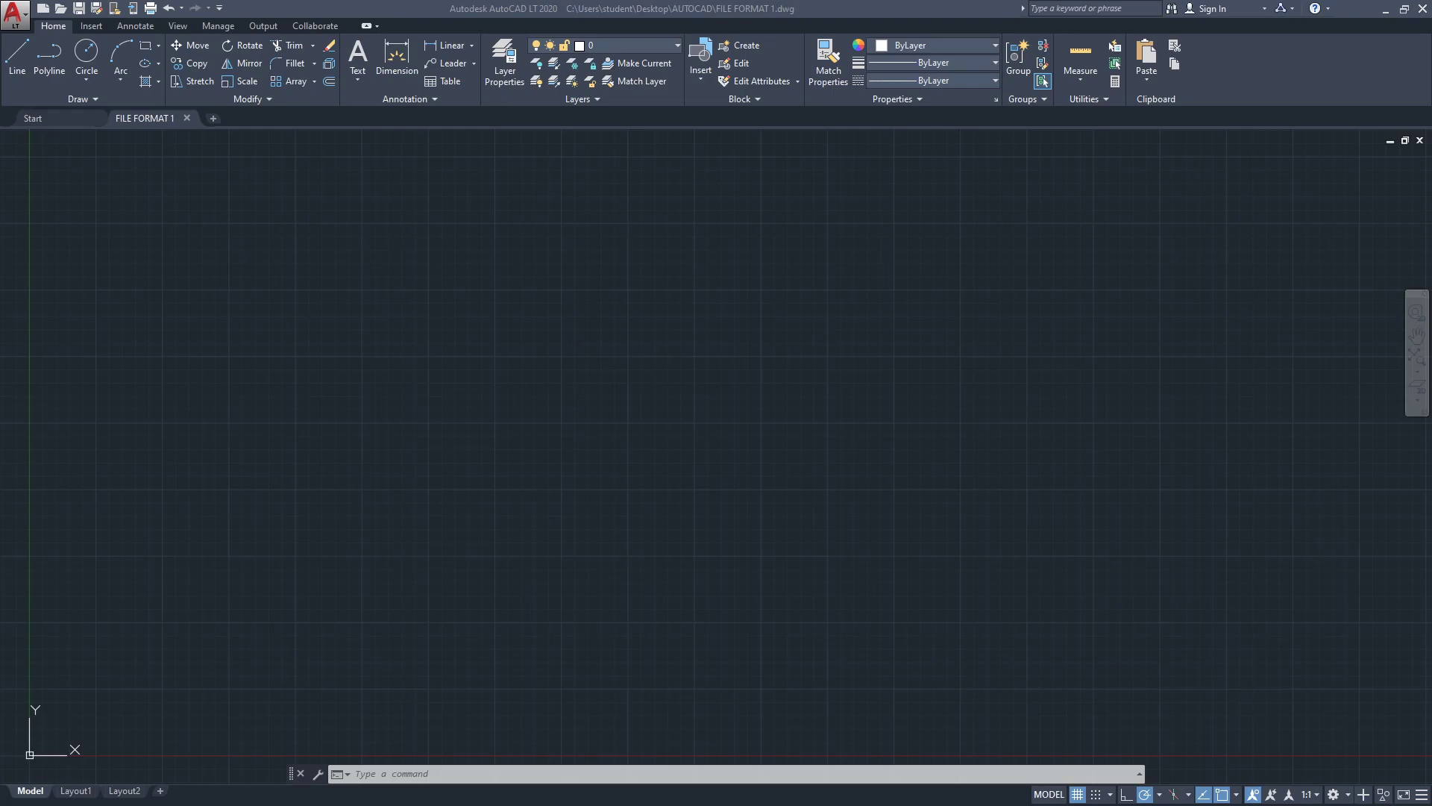
# Step: Switch to the AUTOCAD folder in File Explorer and check the file type in the properties of FILE FORMAT 1
pyautogui.moveTo(1431, 129); pyautogui.dragTo(569, 176)
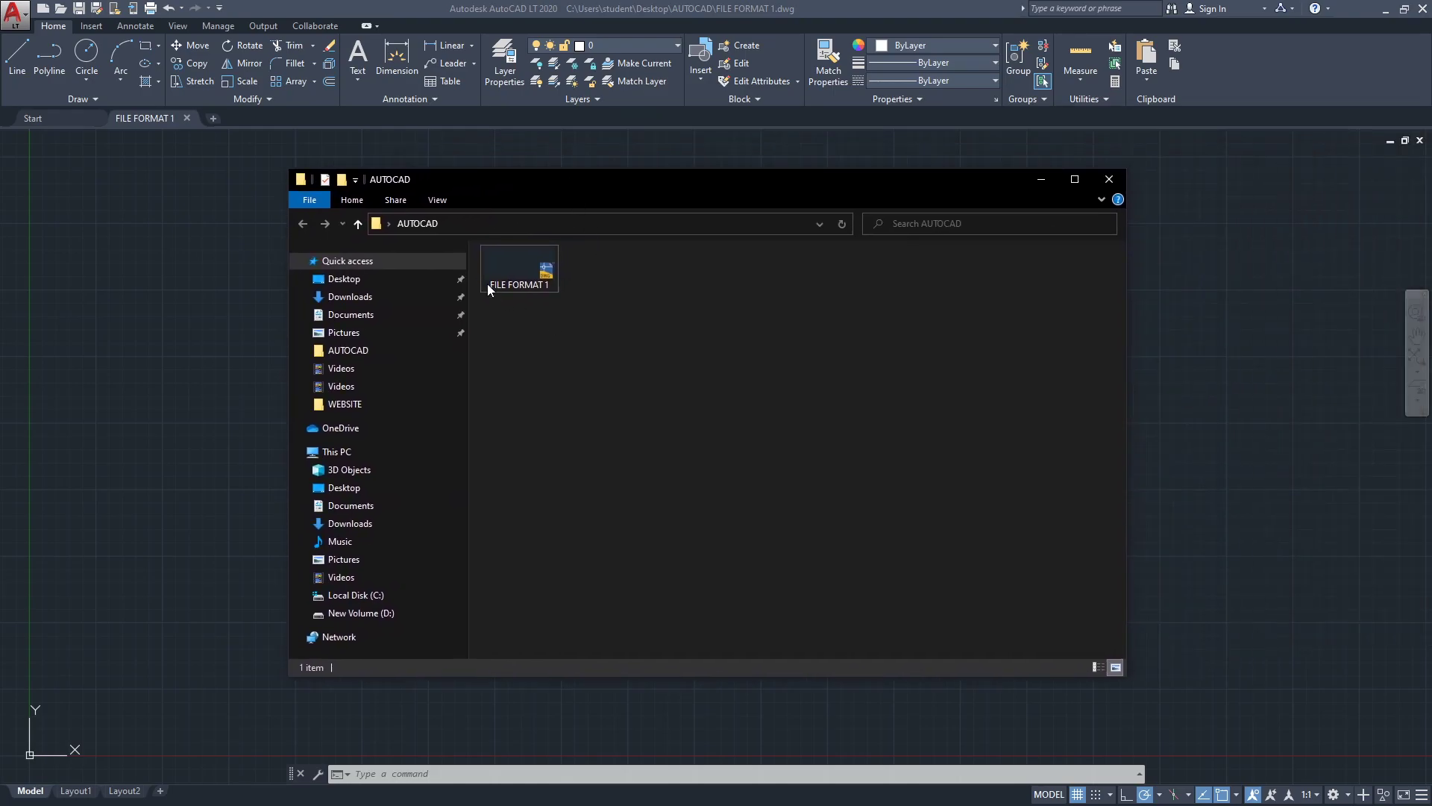
pyautogui.moveTo(523, 273)
pyautogui.rightClick(521, 266)
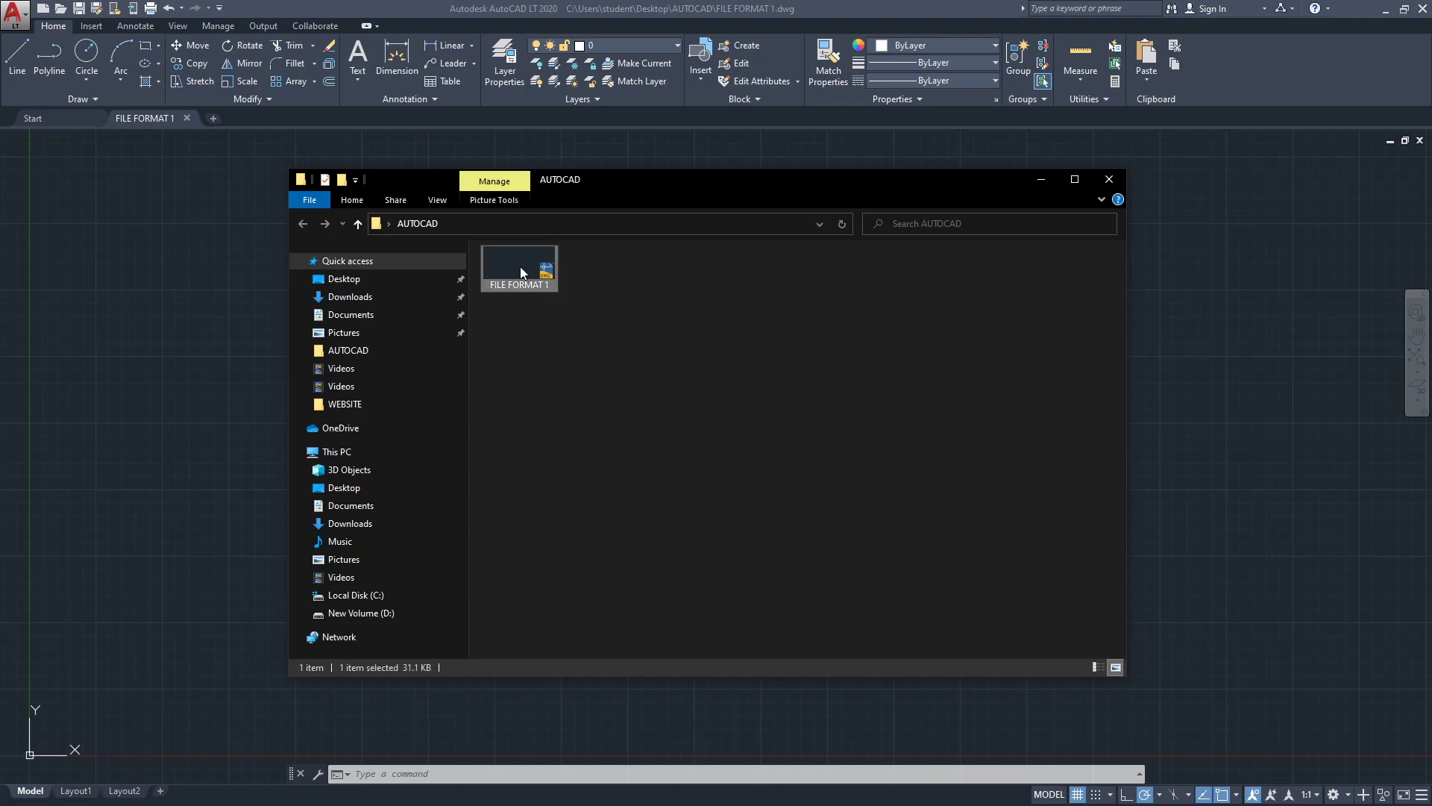
pyautogui.click(566, 601)
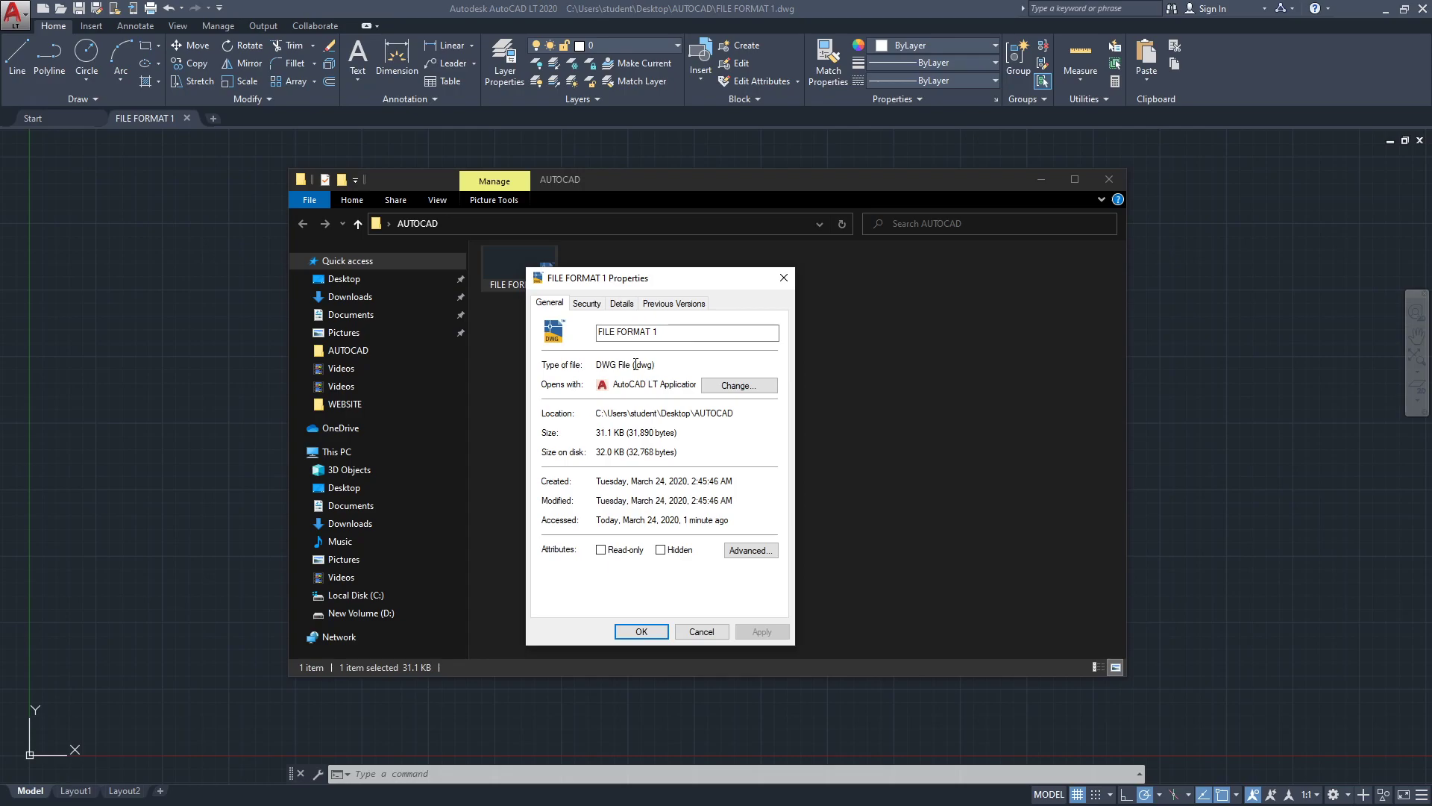
pyautogui.click(783, 279)
pyautogui.click(761, 292)
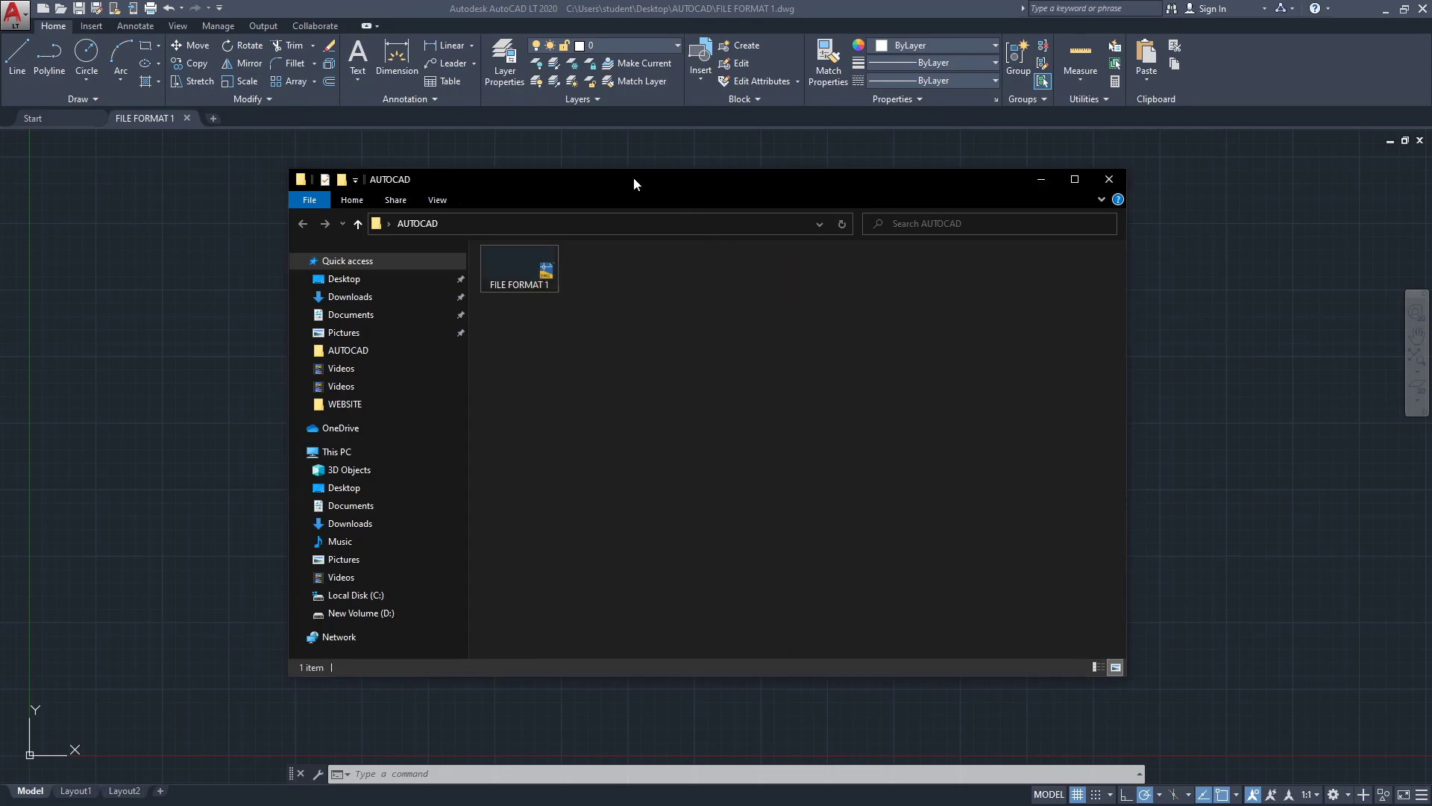
pyautogui.moveTo(634, 177); pyautogui.dragTo(662, 185)
pyautogui.click(1070, 189)
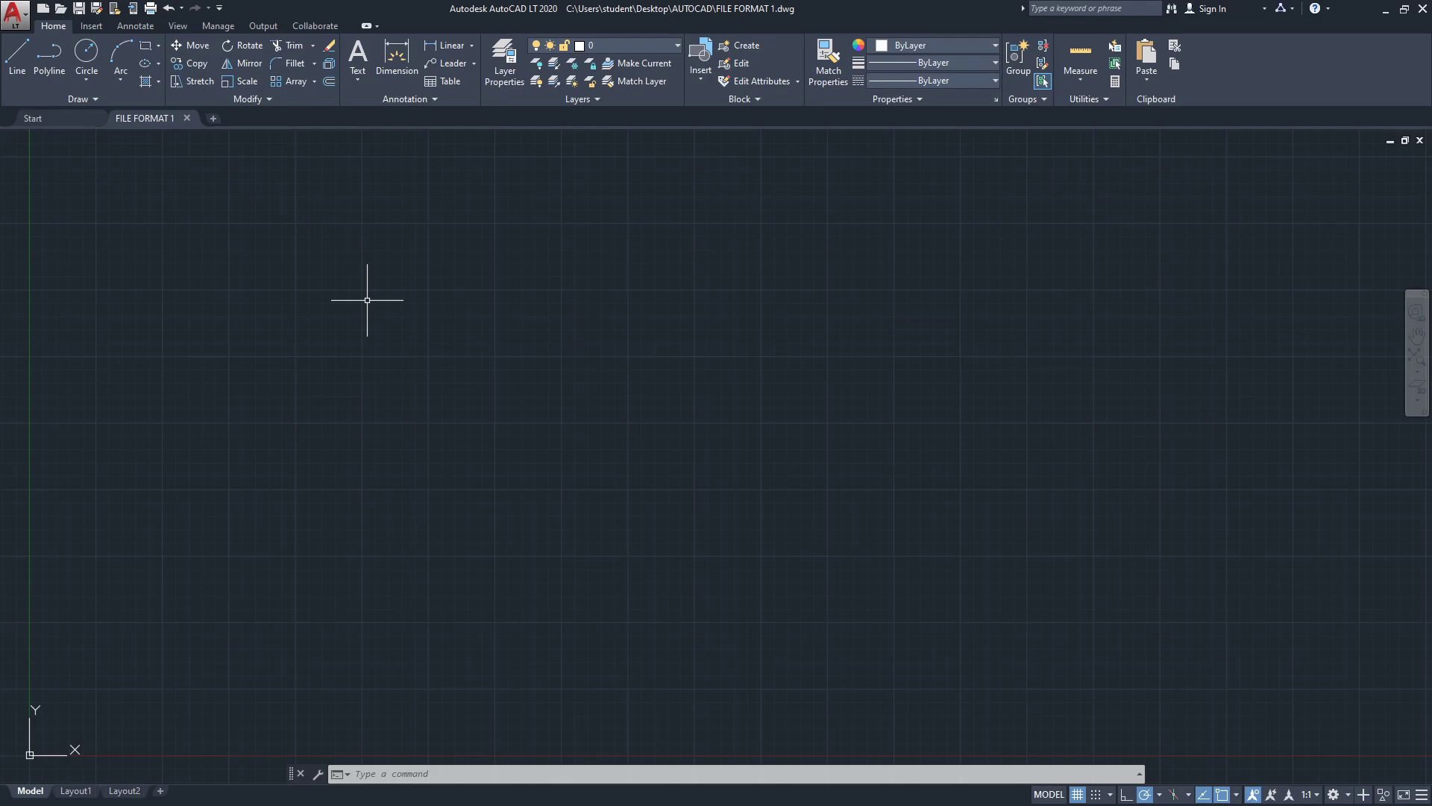
# Step: Return to AutoCAD LT's start page and create a new drawing from the acadlt template
pyautogui.click(62, 123)
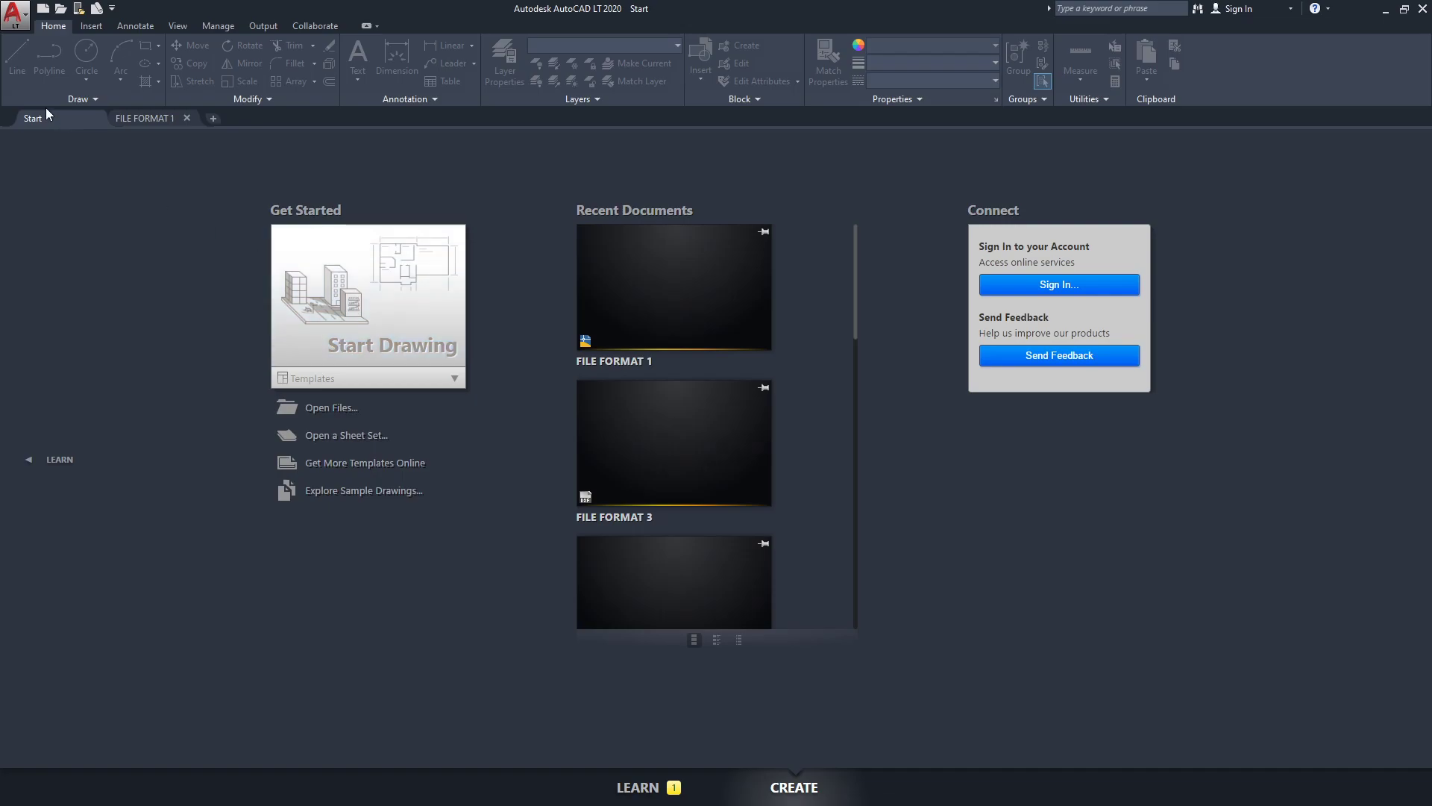
pyautogui.click(20, 10)
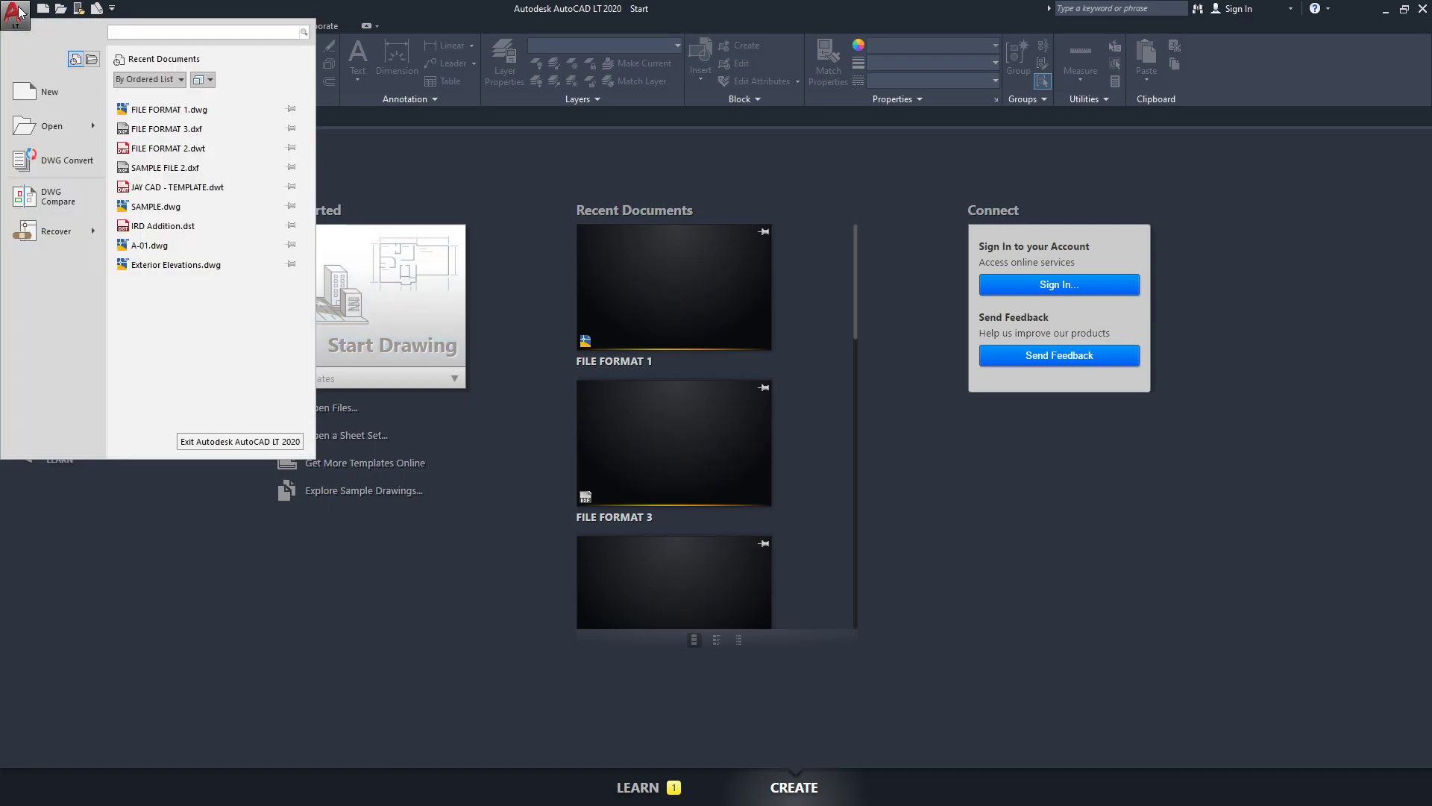
pyautogui.click(52, 91)
pyautogui.moveTo(498, 210); pyautogui.dragTo(547, 216)
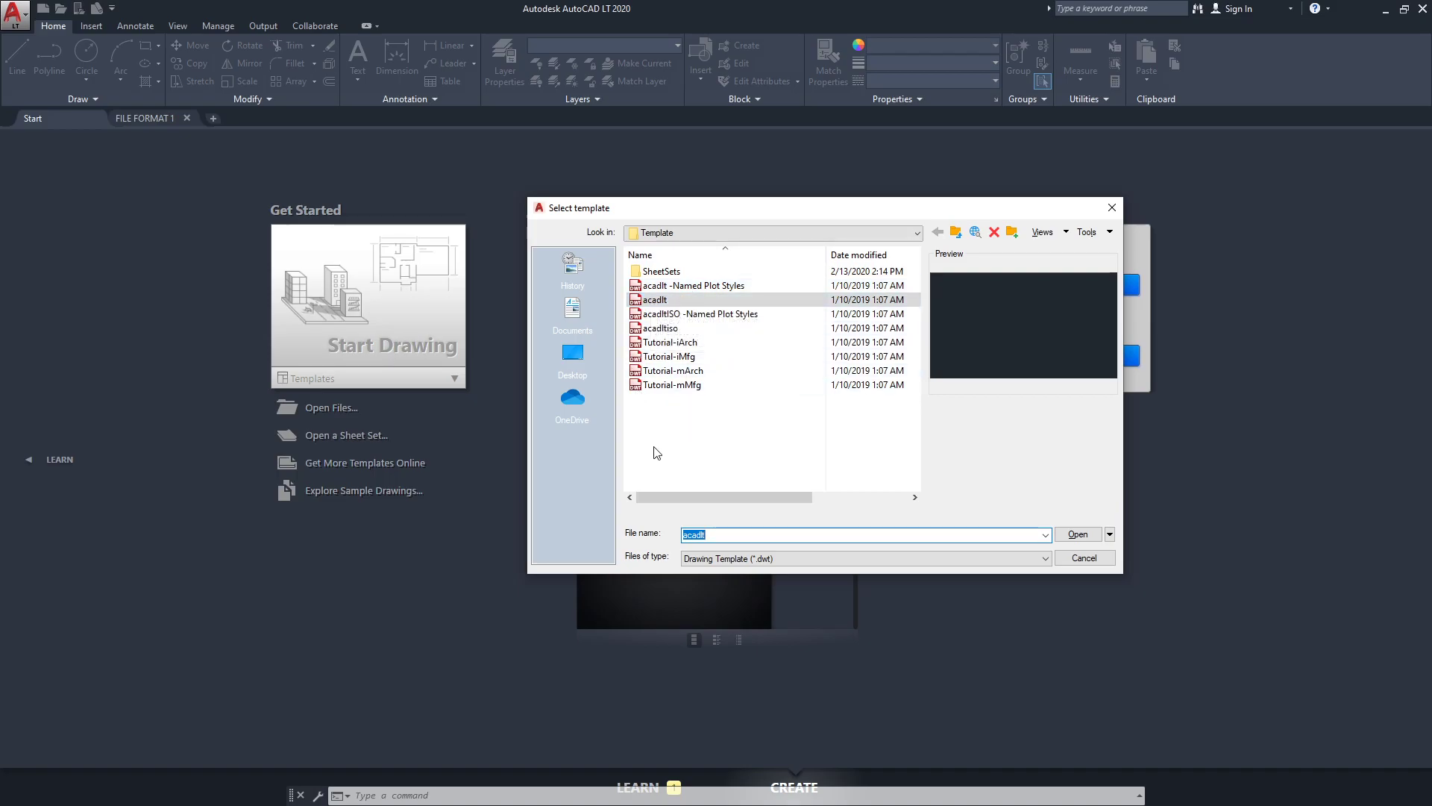
pyautogui.click(1080, 535)
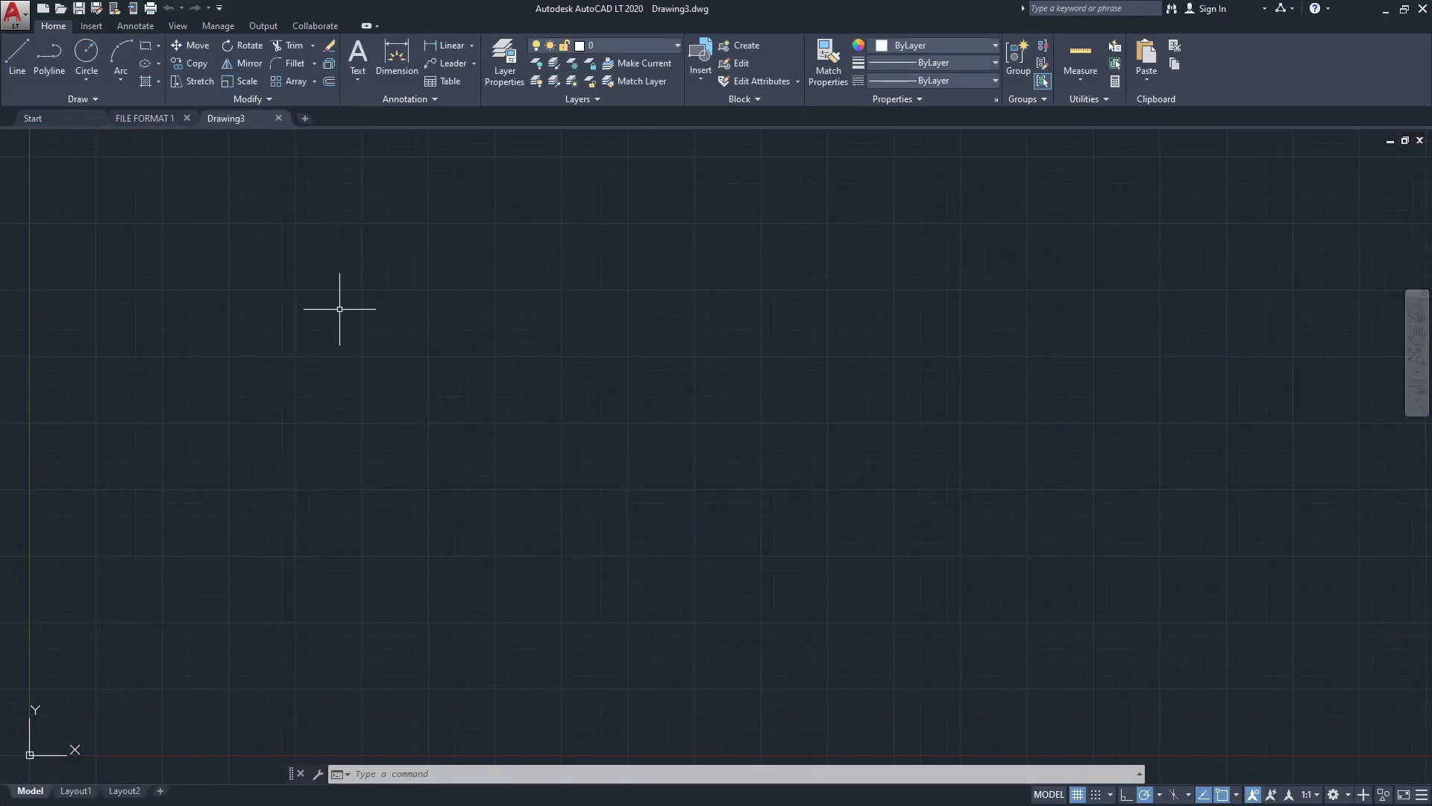
# Step: Prepare to save the new drawing as an AutoCAD LT Drawing Template (*.dwt) in the AUTOCAD folder on the Desktop
pyautogui.click(15, 15)
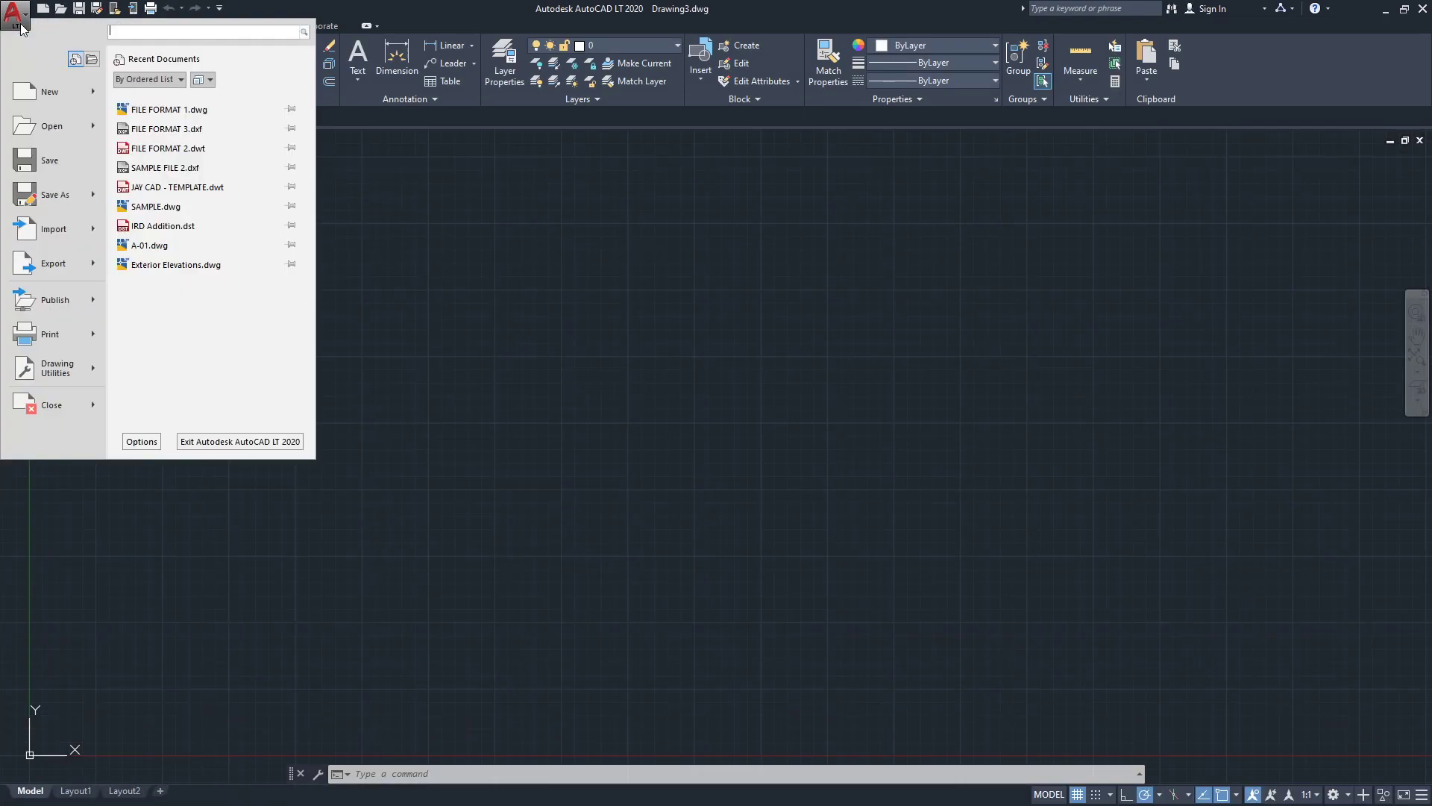
pyautogui.click(59, 191)
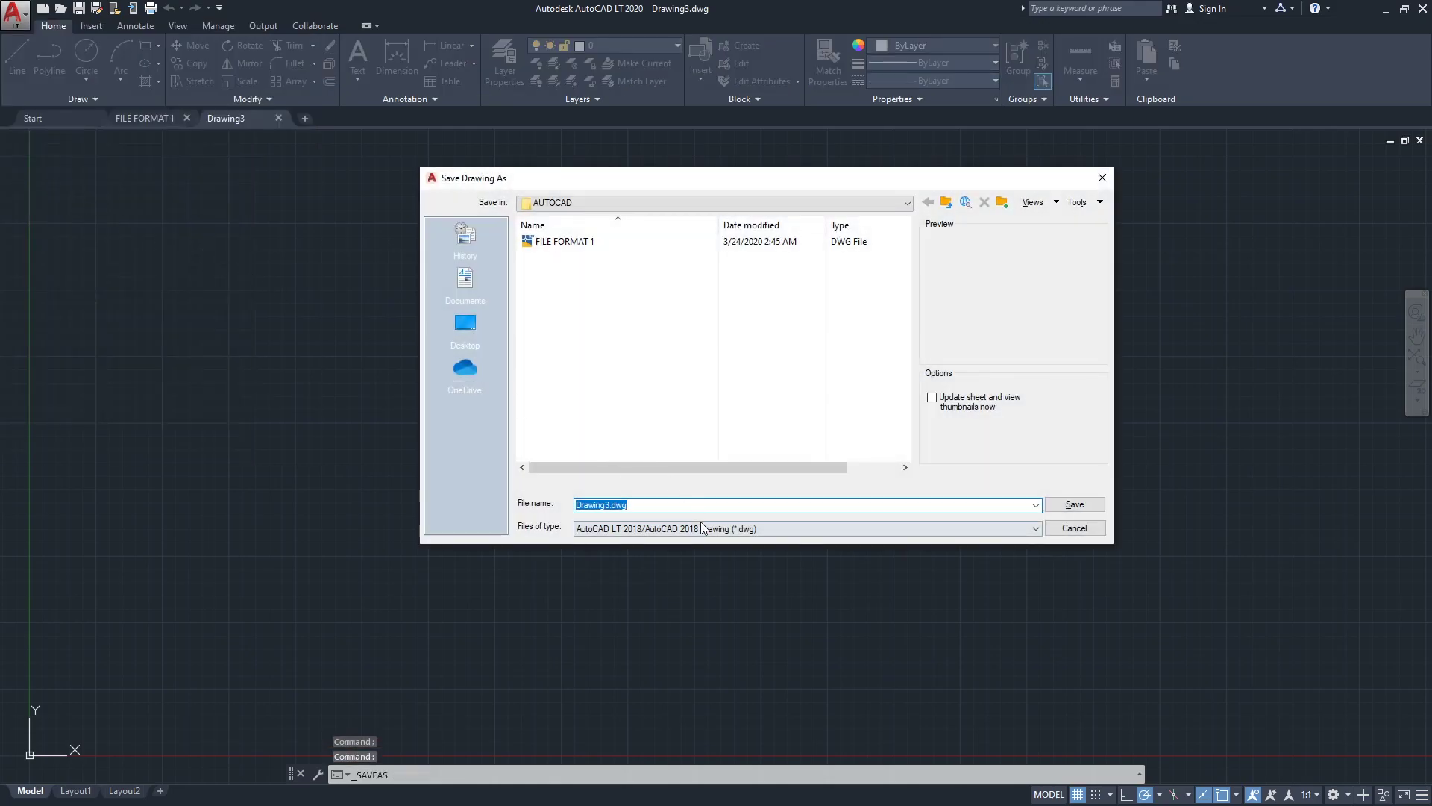
pyautogui.click(768, 530)
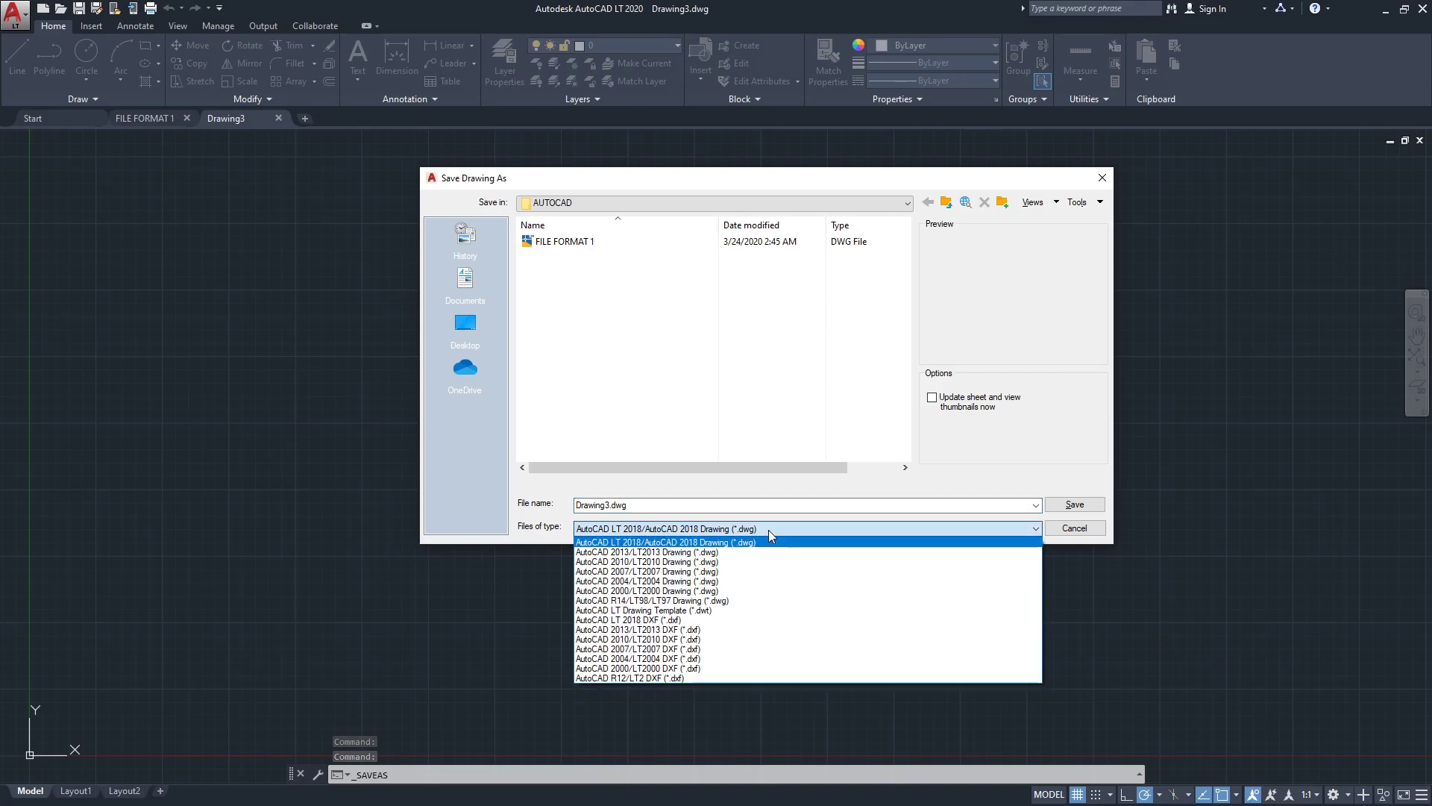
pyautogui.click(729, 611)
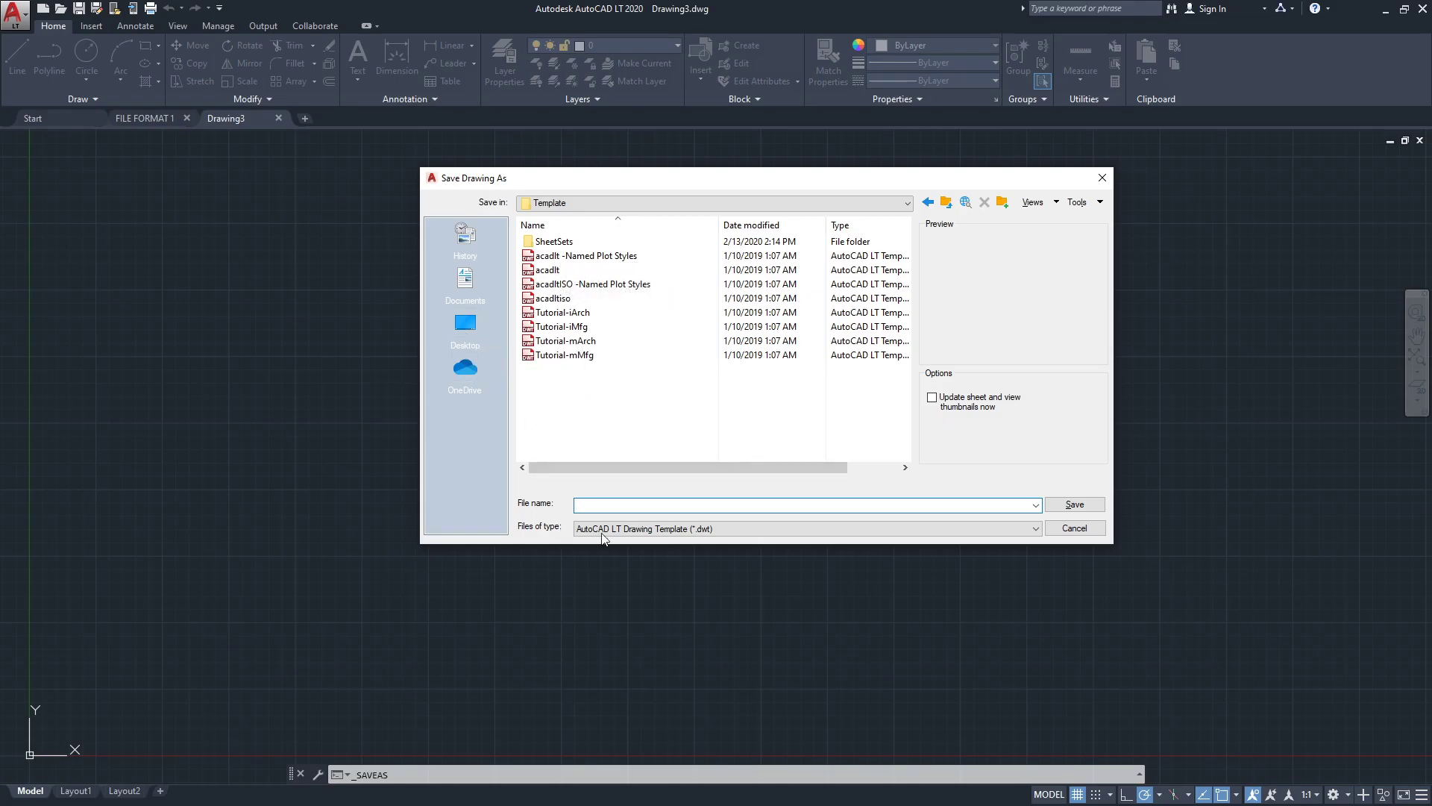
pyautogui.click(465, 325)
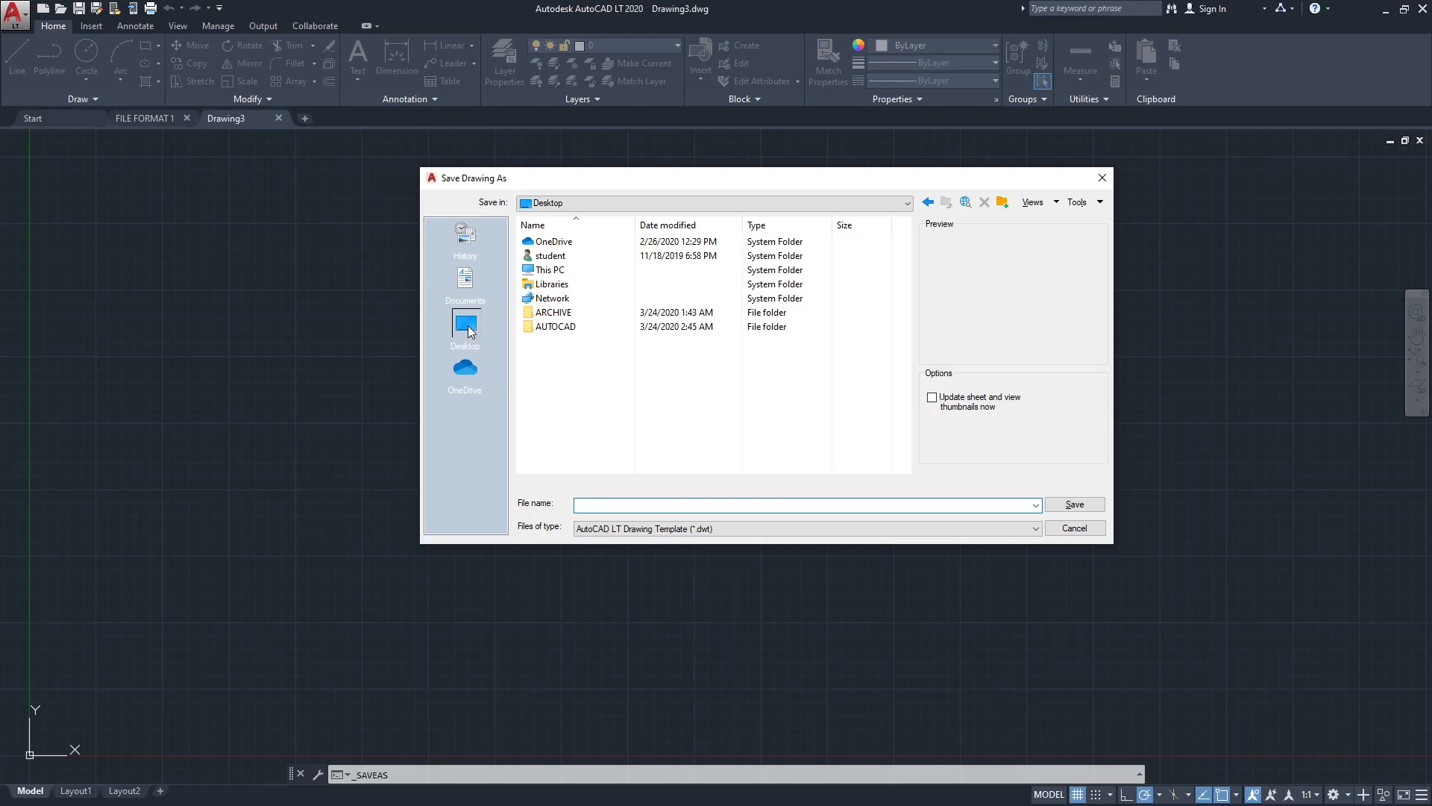
pyautogui.doubleClick(566, 326)
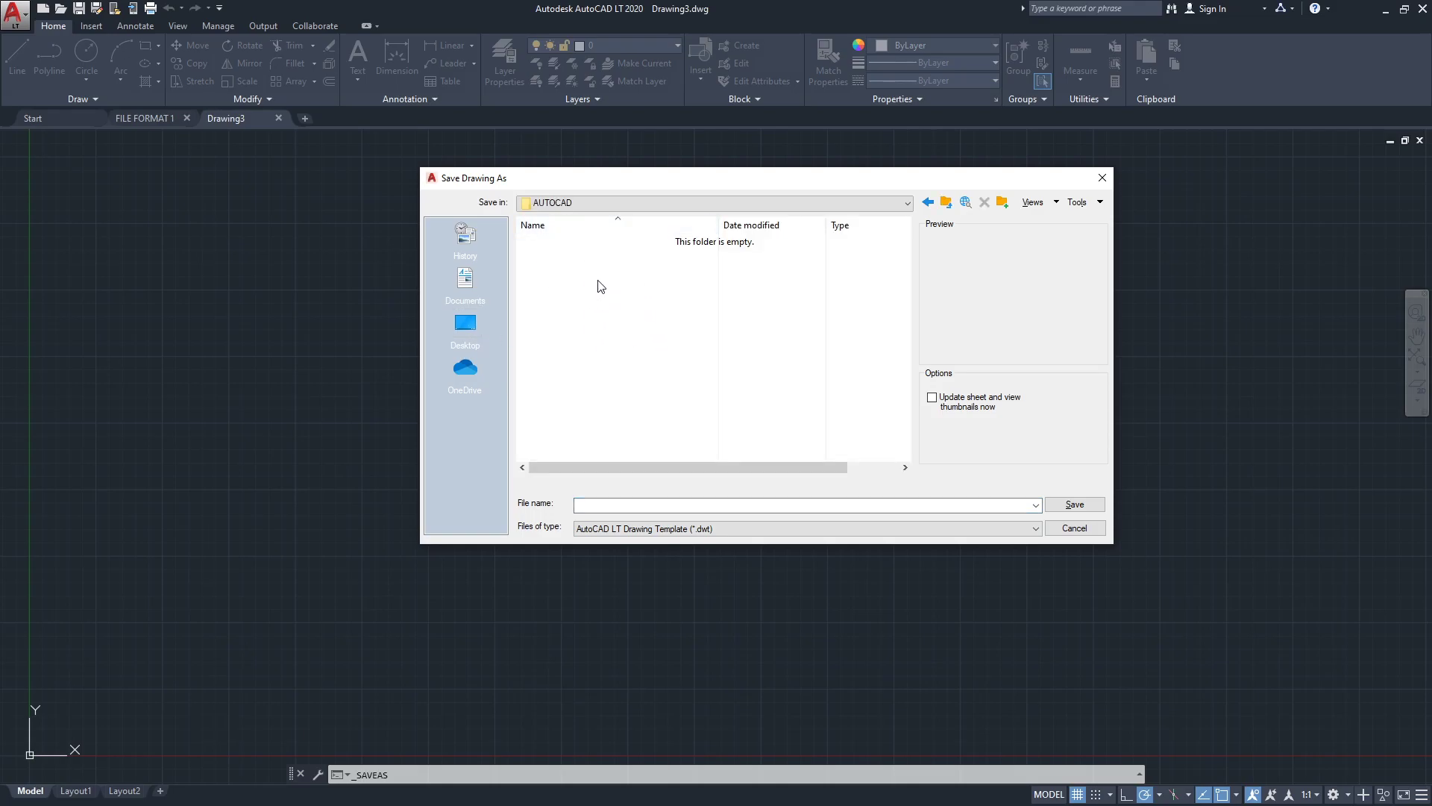
# Step: Name the template FILE FORMAT 2 and save it with the default template options
pyautogui.click(618, 507)
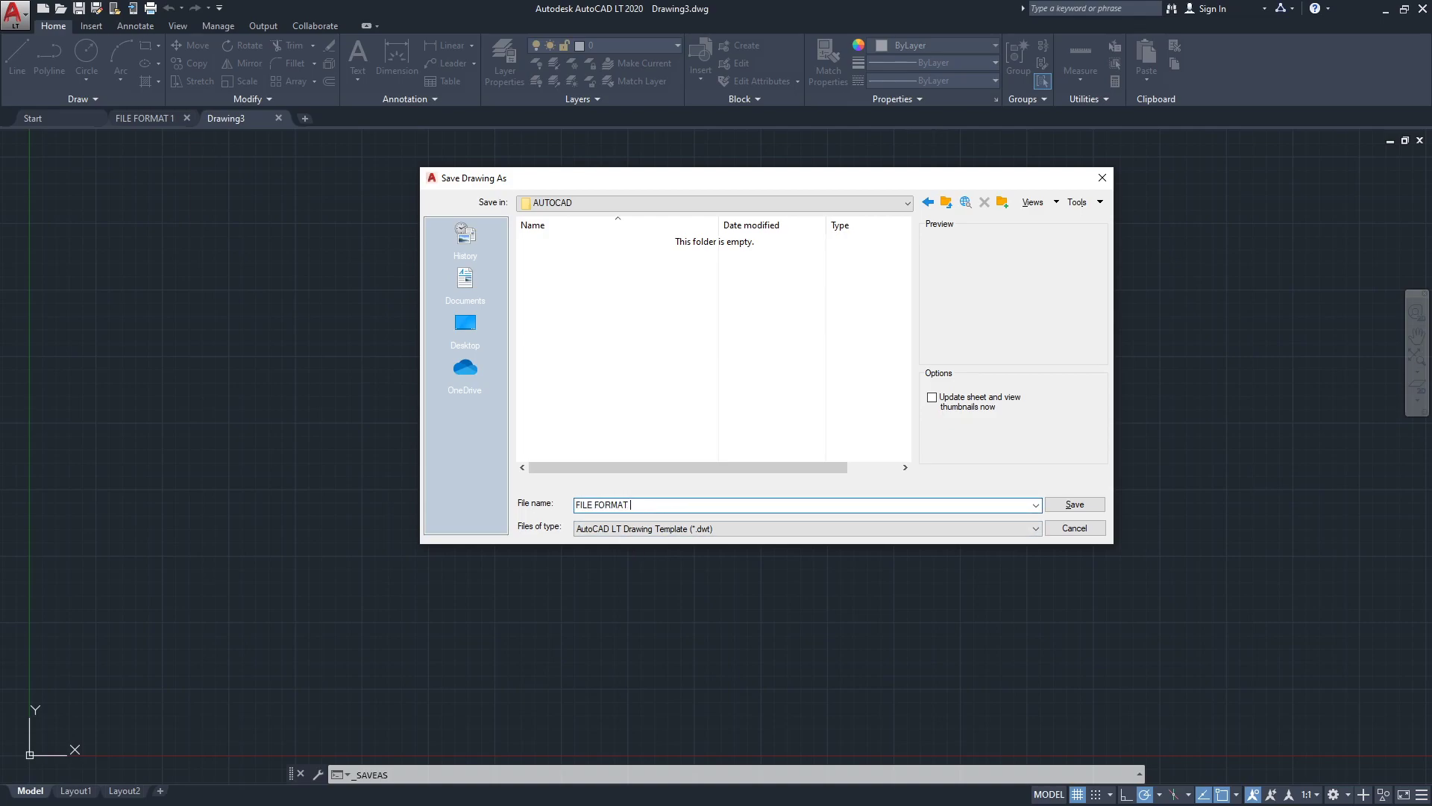
pyautogui.click(1075, 504)
pyautogui.moveTo(593, 263); pyautogui.dragTo(636, 271)
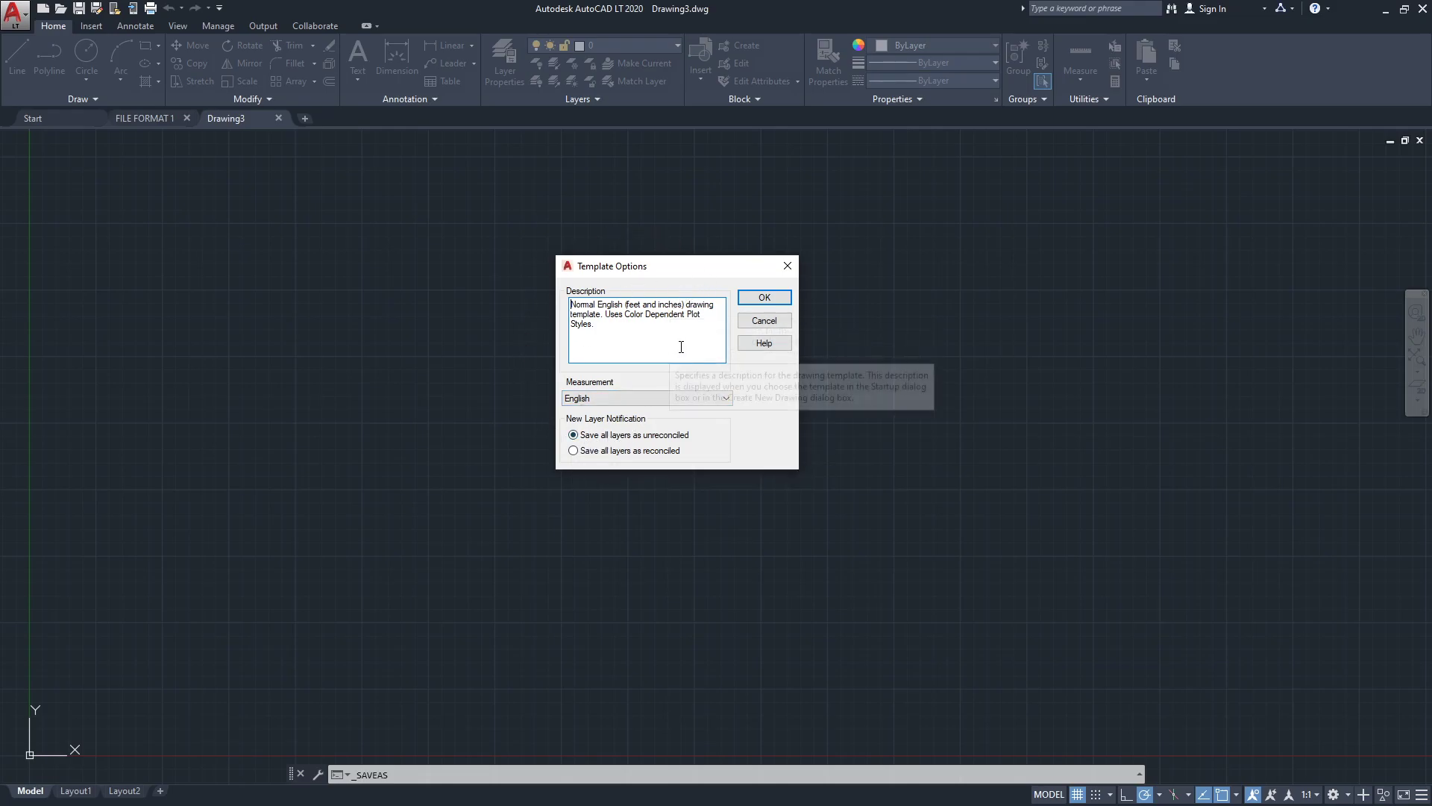
pyautogui.click(768, 301)
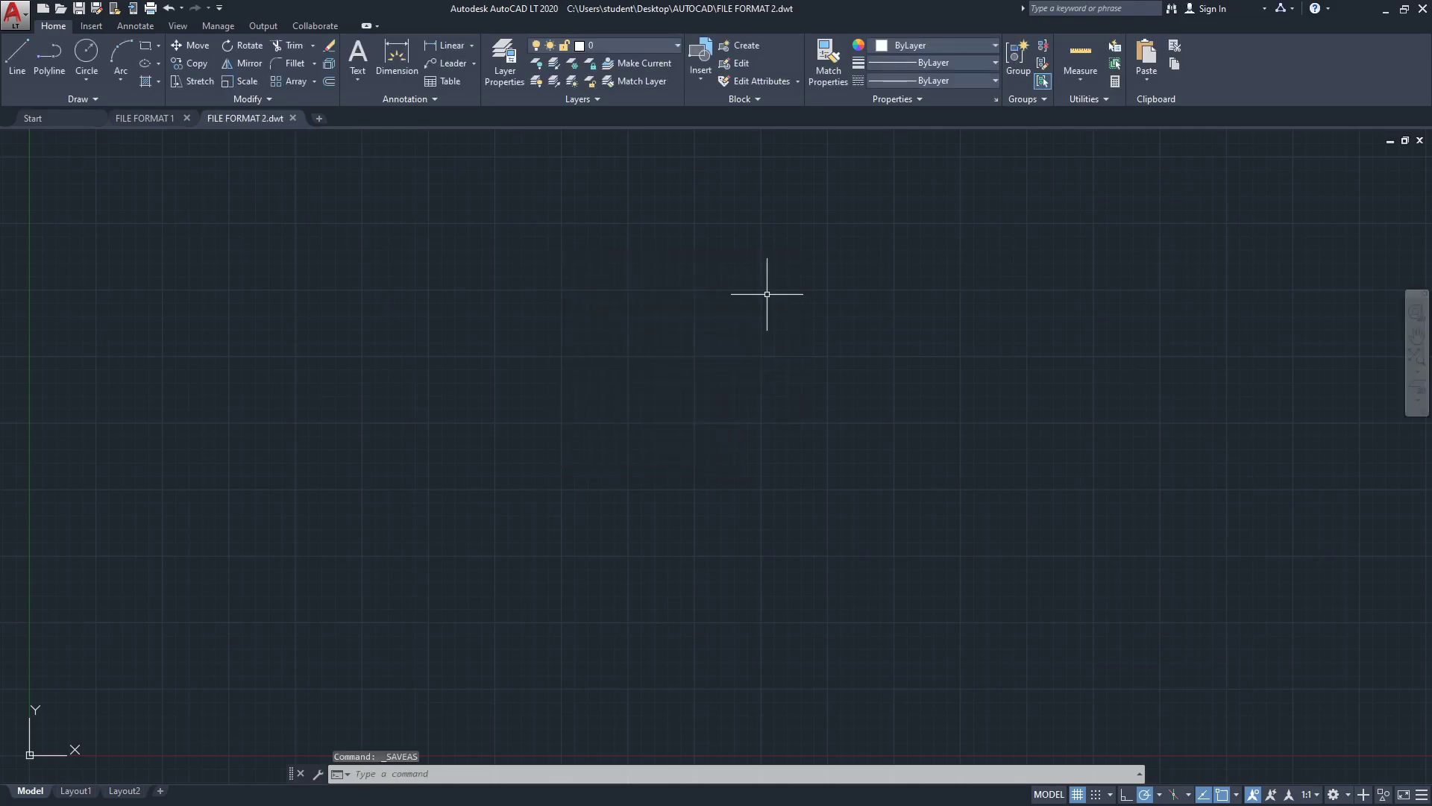
# Step: Switch to the AUTOCAD folder in File Explorer and check the file type in the properties of FILE FORMAT 2
pyautogui.press('F9')
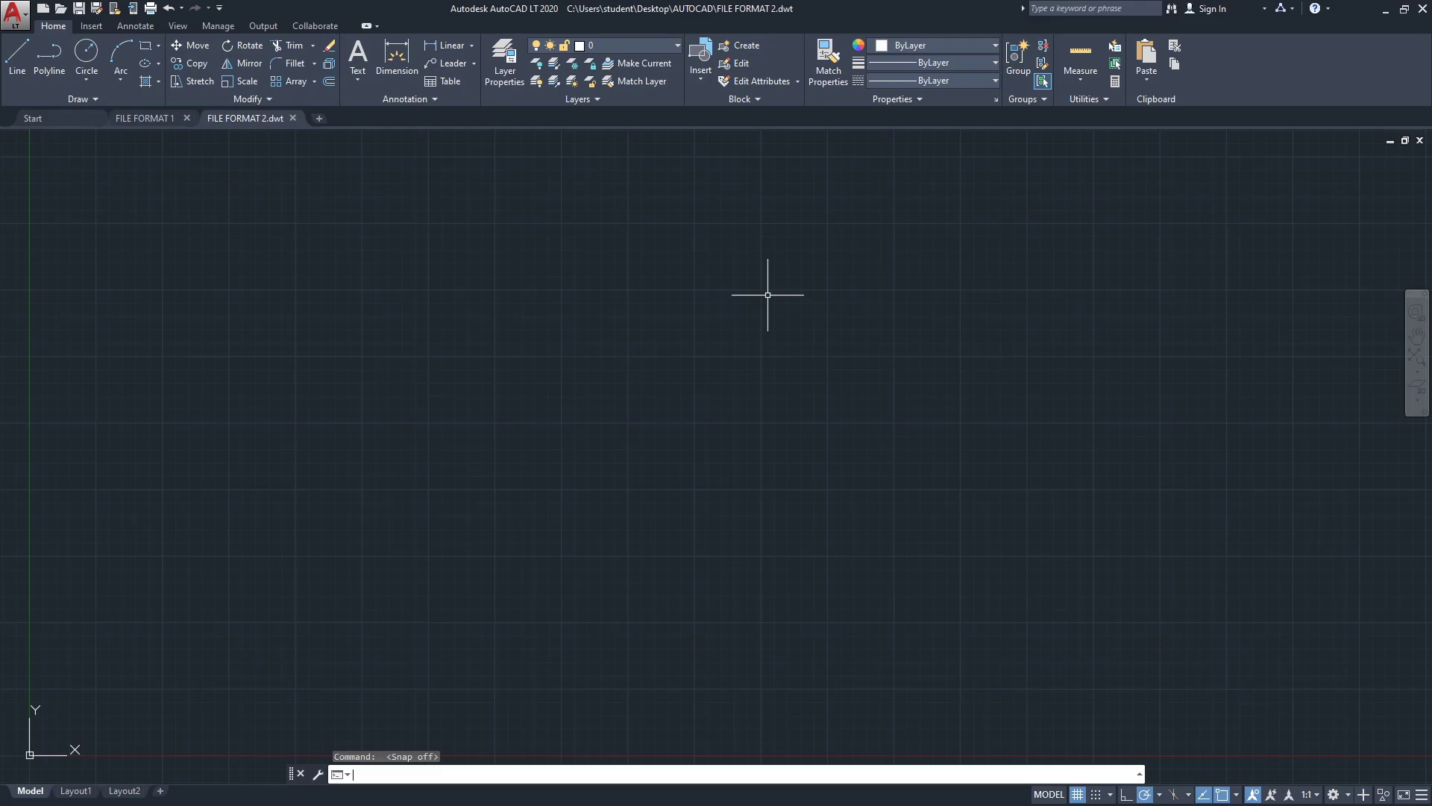
pyautogui.hotkey('alt', 'Tab')
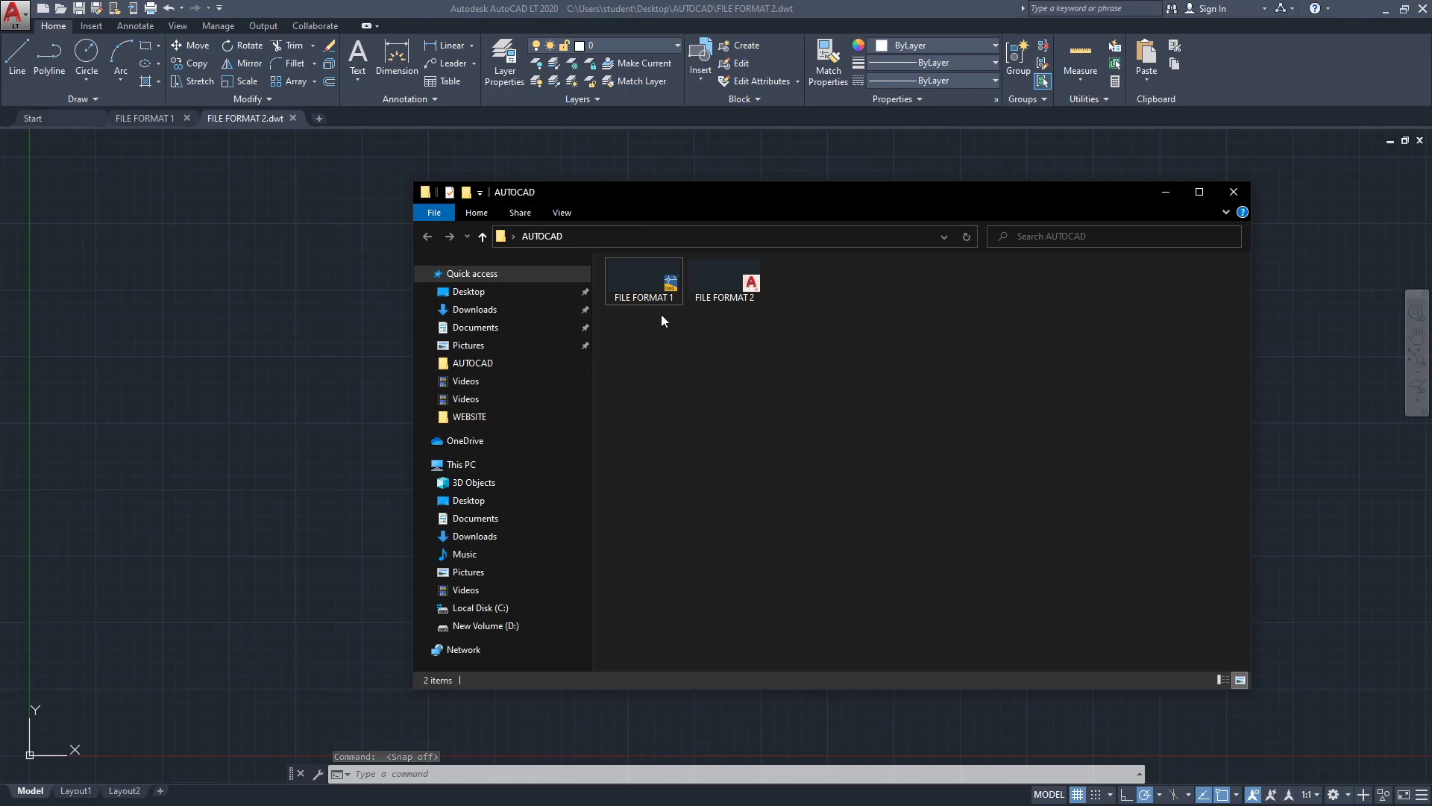
pyautogui.moveTo(672, 296)
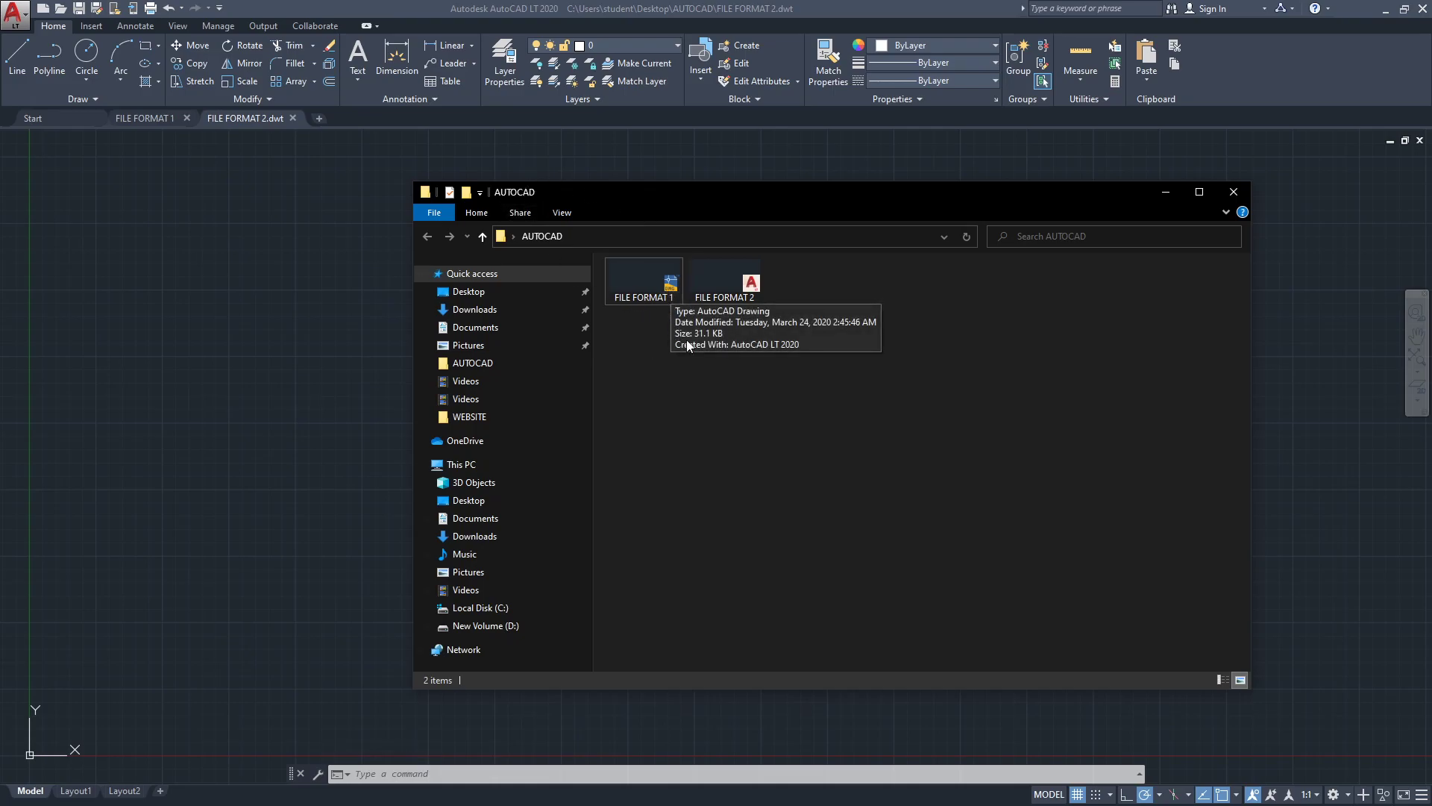
pyautogui.moveTo(750, 293)
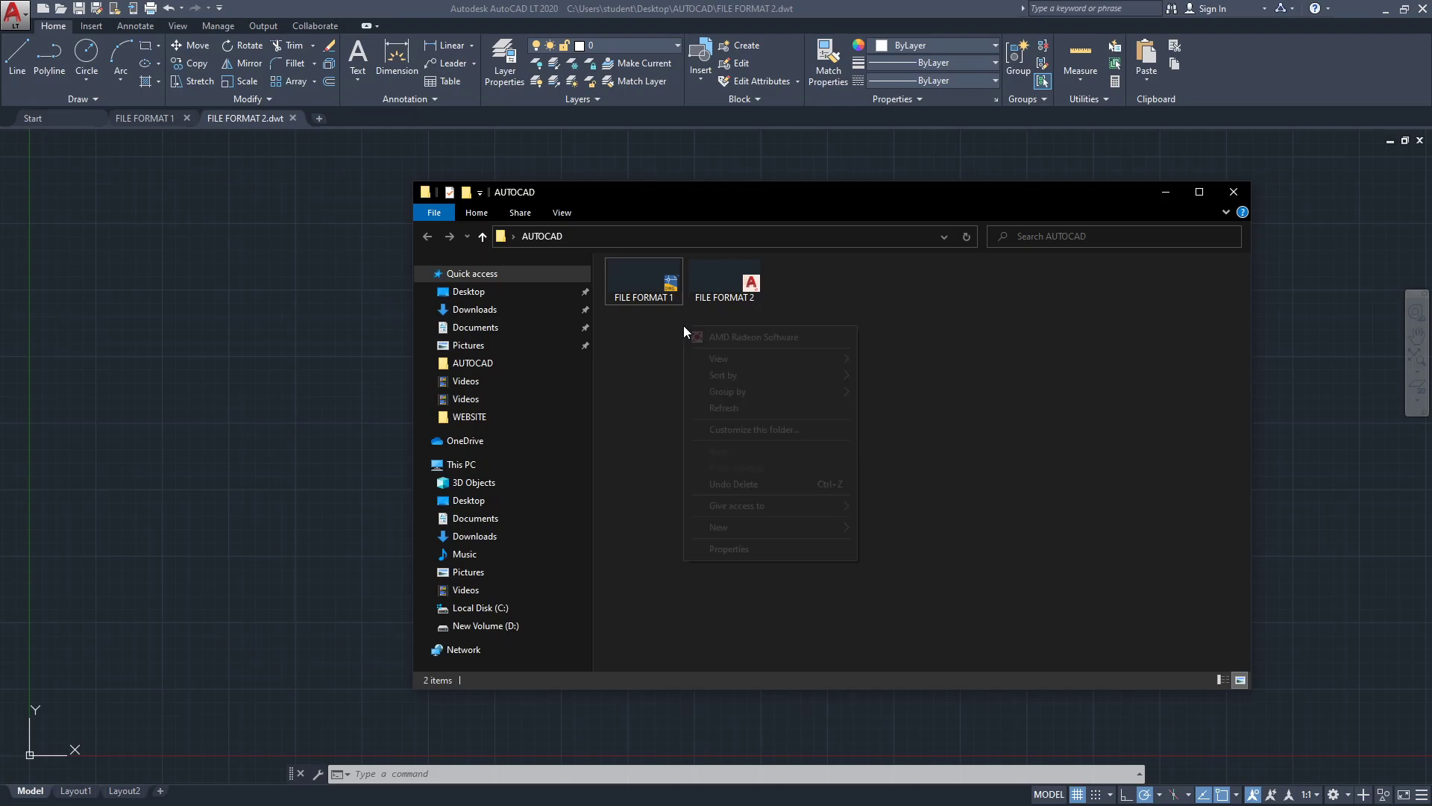
pyautogui.rightClick(683, 325)
pyautogui.rightClick(727, 284)
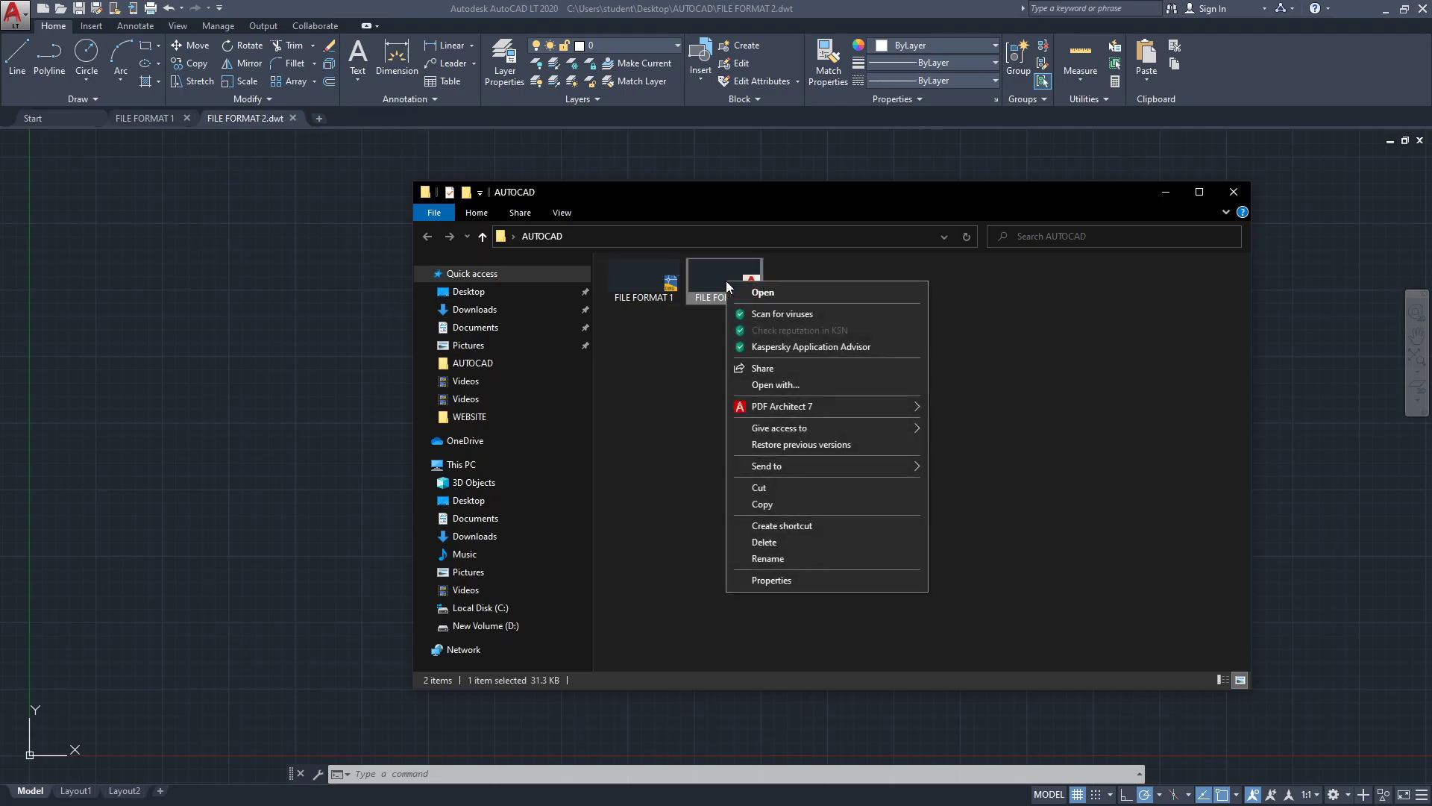
pyautogui.click(795, 584)
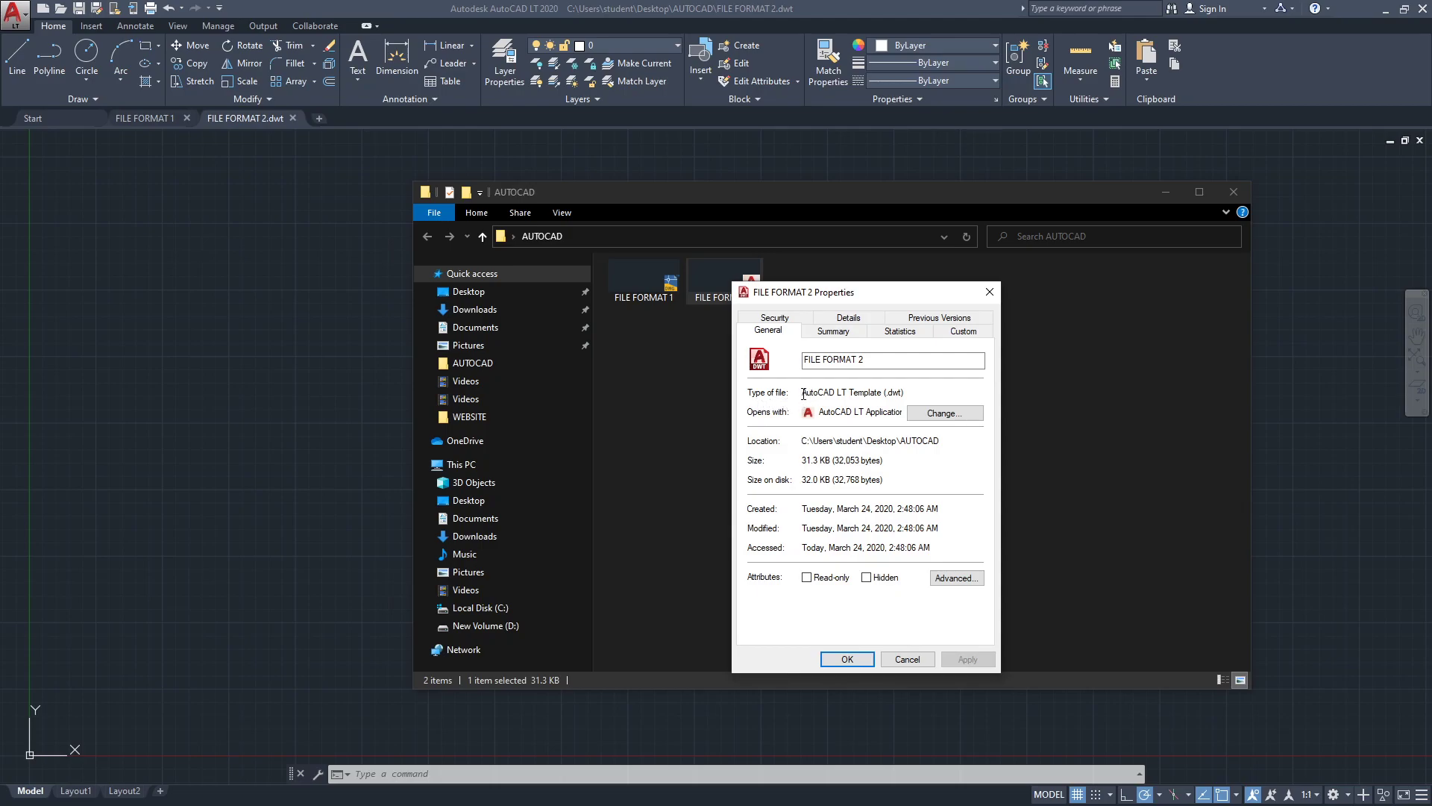
pyautogui.moveTo(871, 291); pyautogui.dragTo(1000, 265)
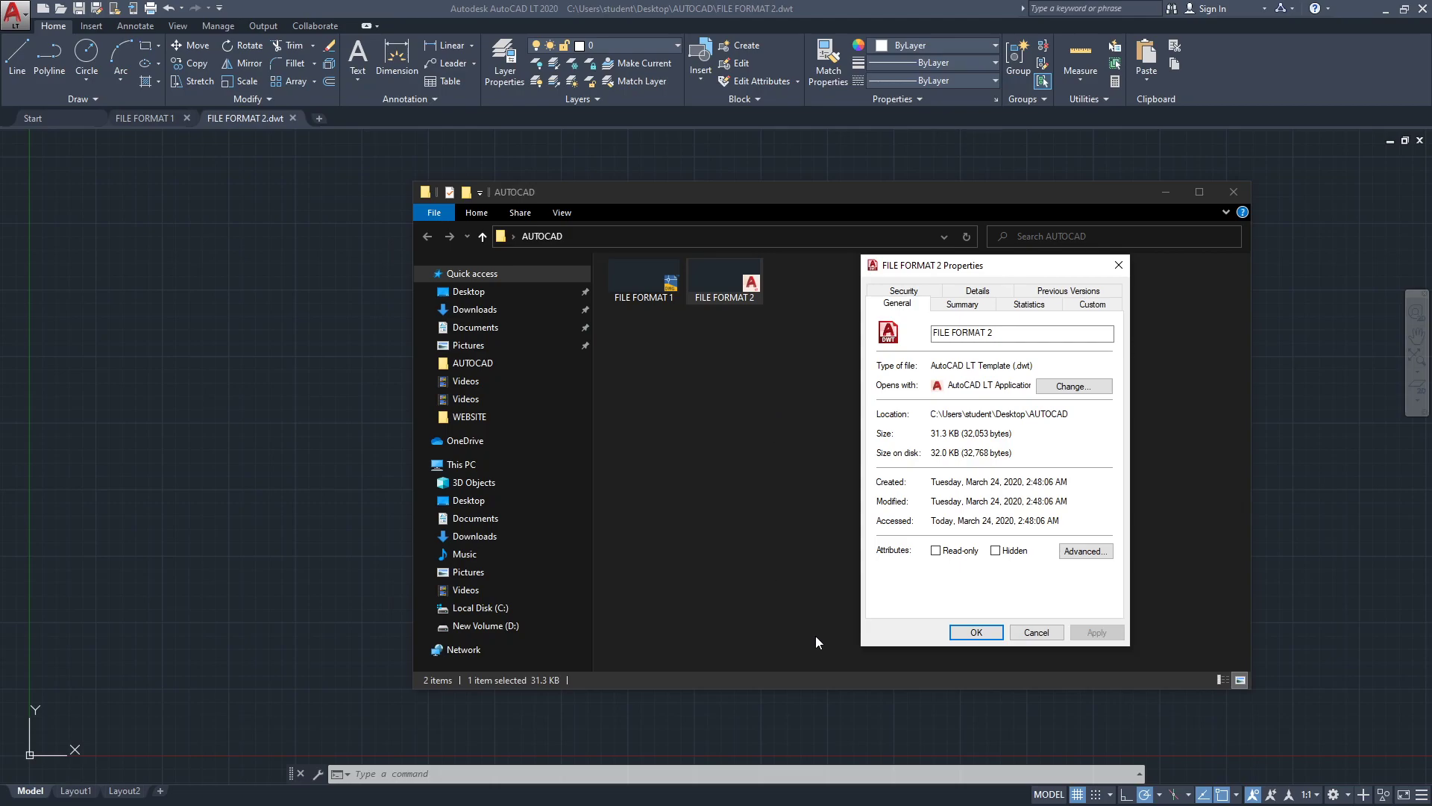
pyautogui.click(966, 632)
# Step: Move the folder window out of the way and create two new drawings from AutoCAD LT's start page
pyautogui.moveTo(834, 203); pyautogui.dragTo(1431, 209)
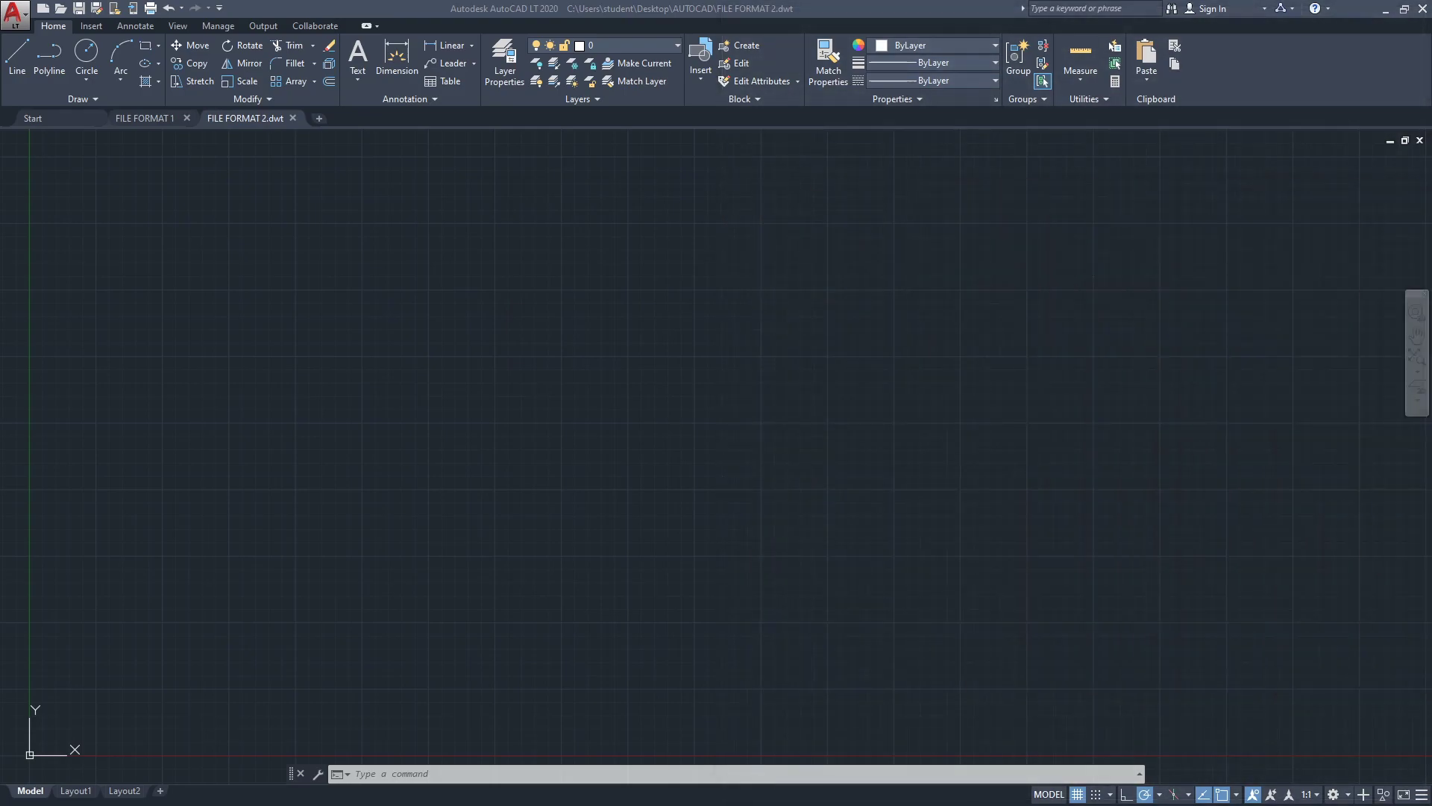
pyautogui.click(652, 355)
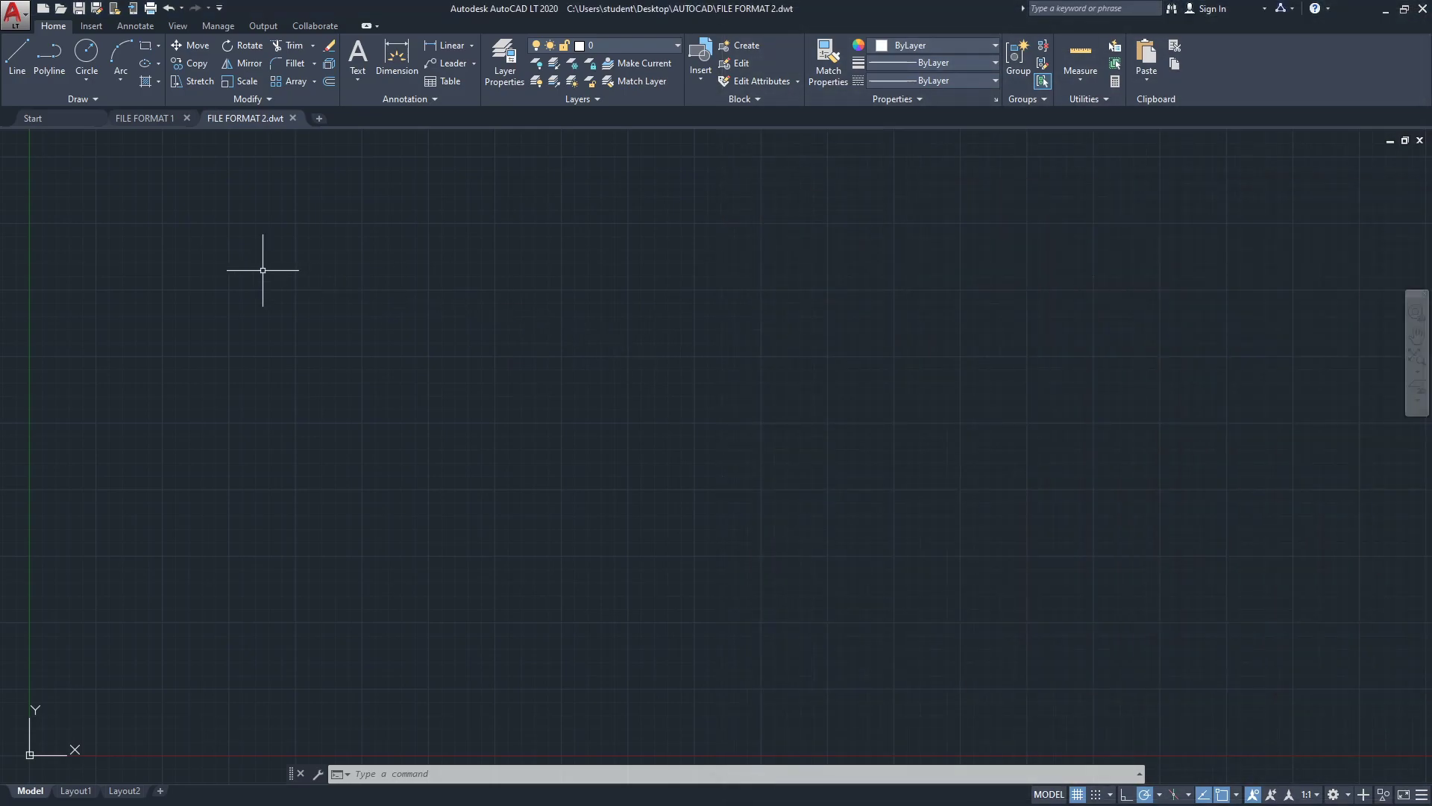
pyautogui.click(47, 118)
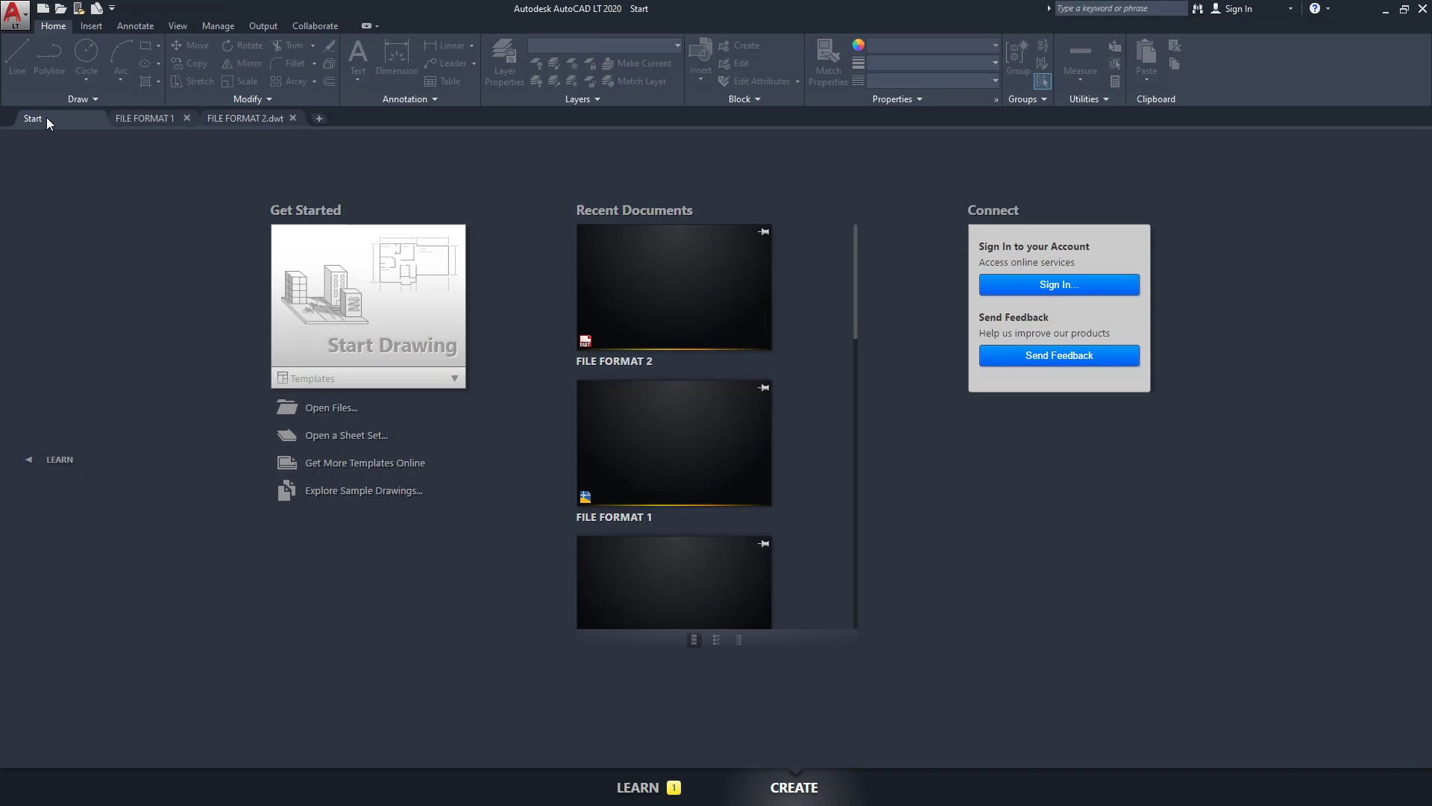
pyautogui.click(353, 301)
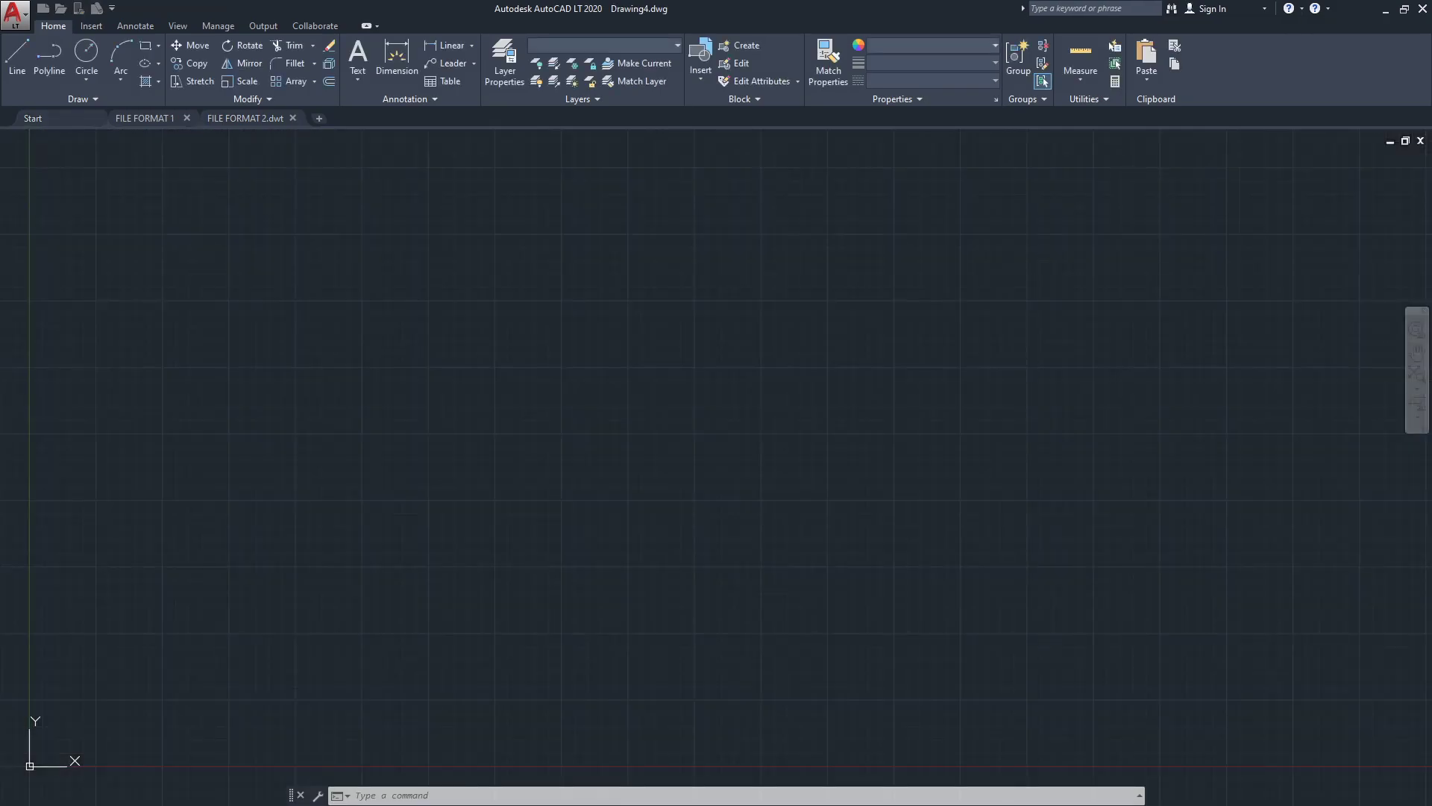
pyautogui.click(56, 121)
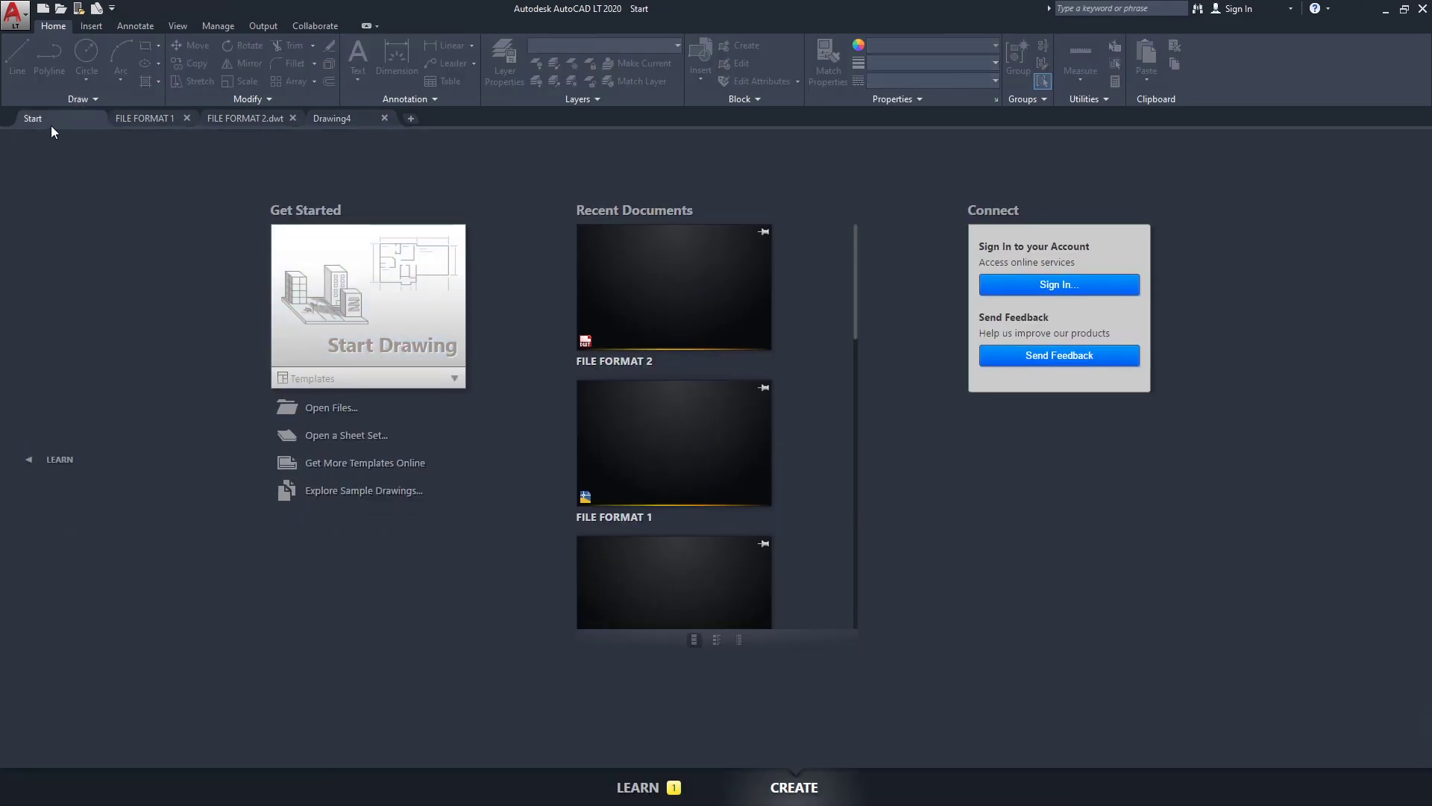
pyautogui.click(373, 295)
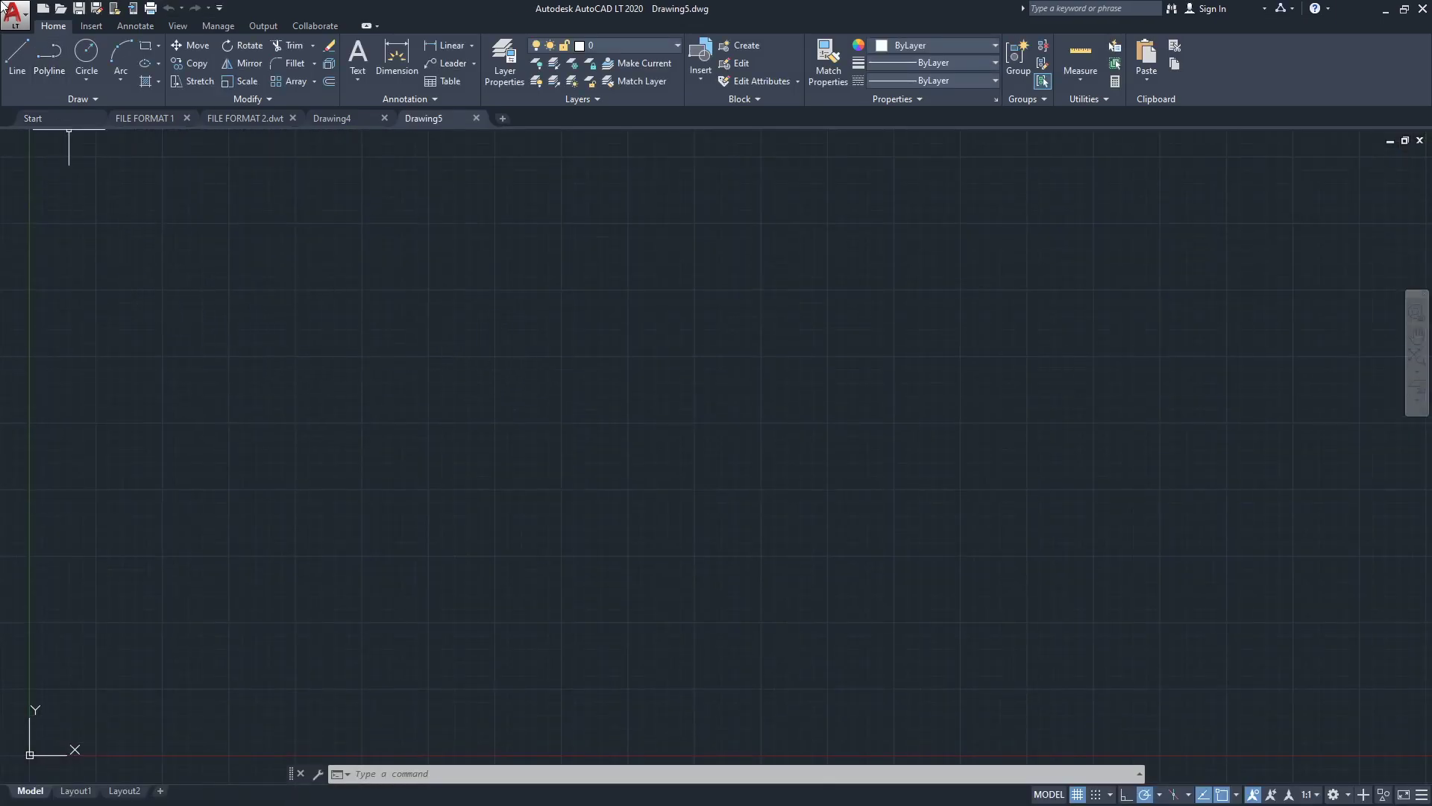
# Step: Create another new drawing from the acadlt template
pyautogui.click(8, 14)
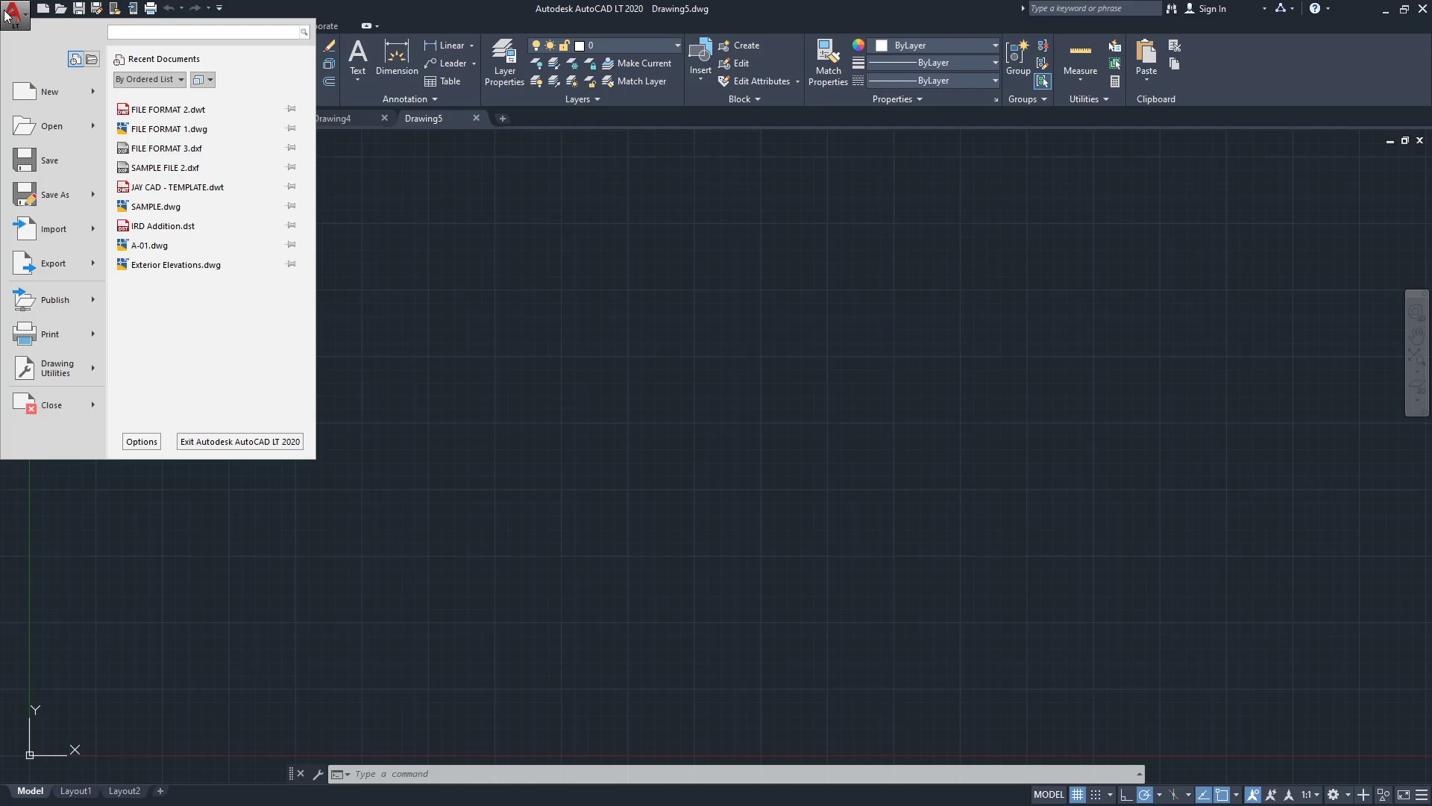
pyautogui.click(50, 92)
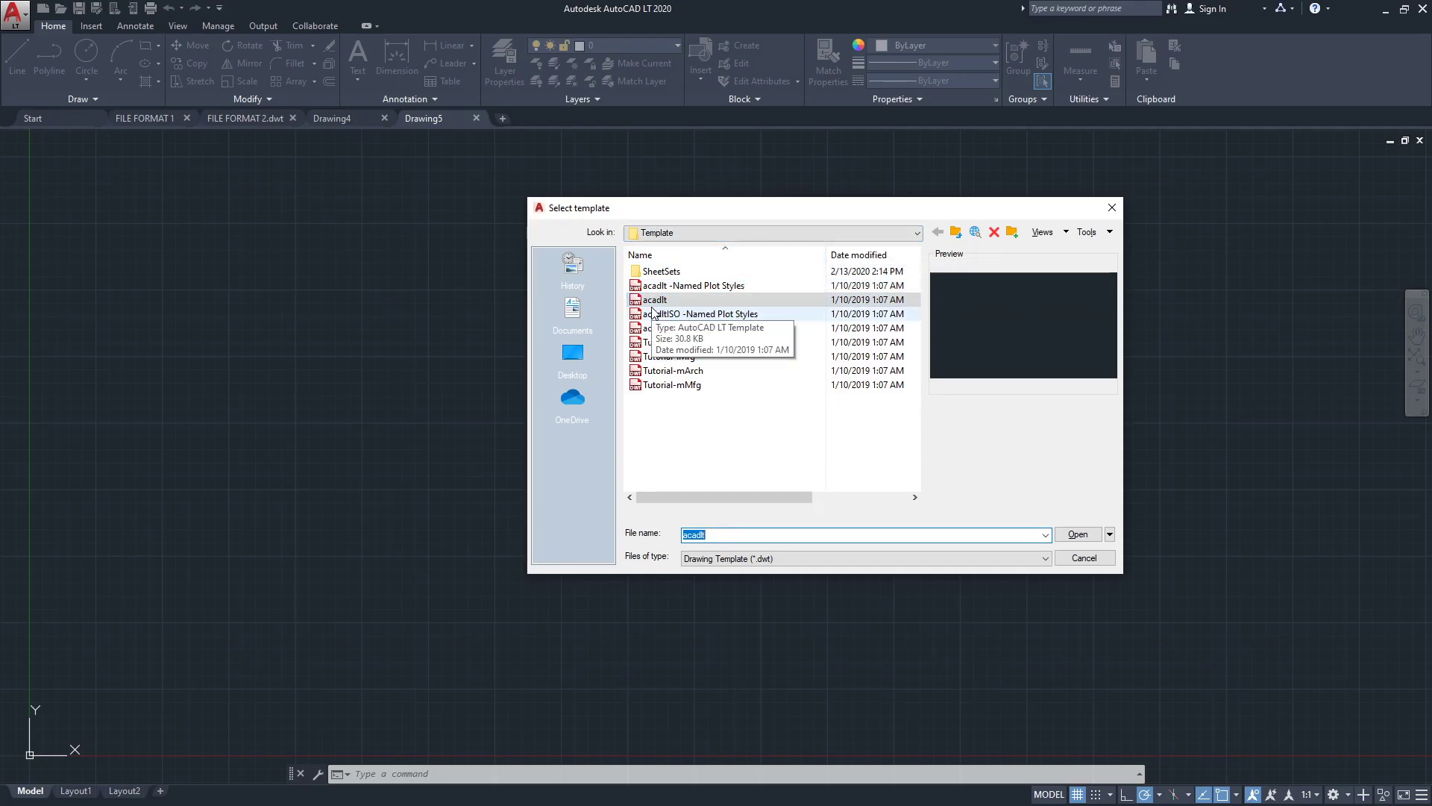
pyautogui.click(1074, 534)
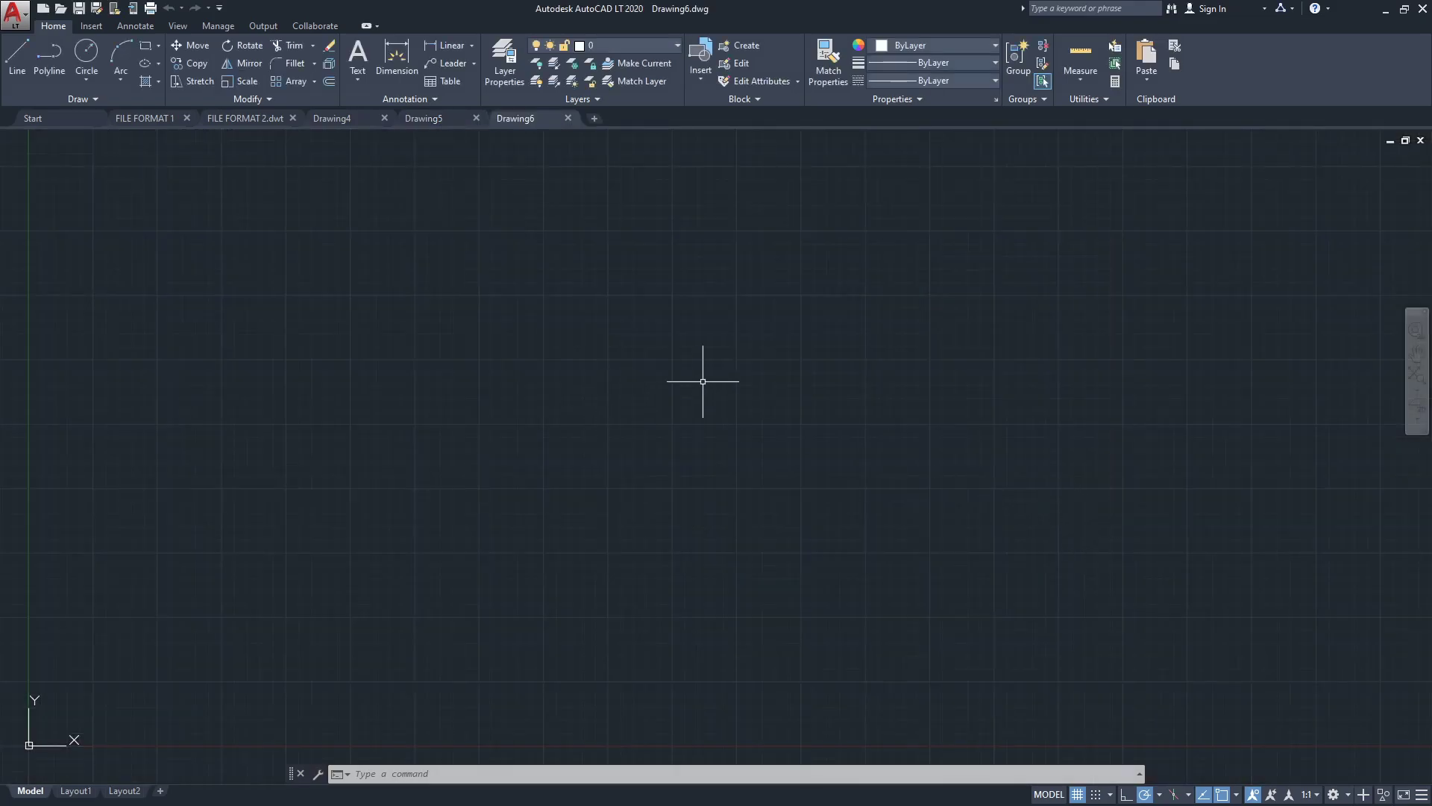
pyautogui.moveTo(473, 484); pyautogui.dragTo(522, 464, button='middle')
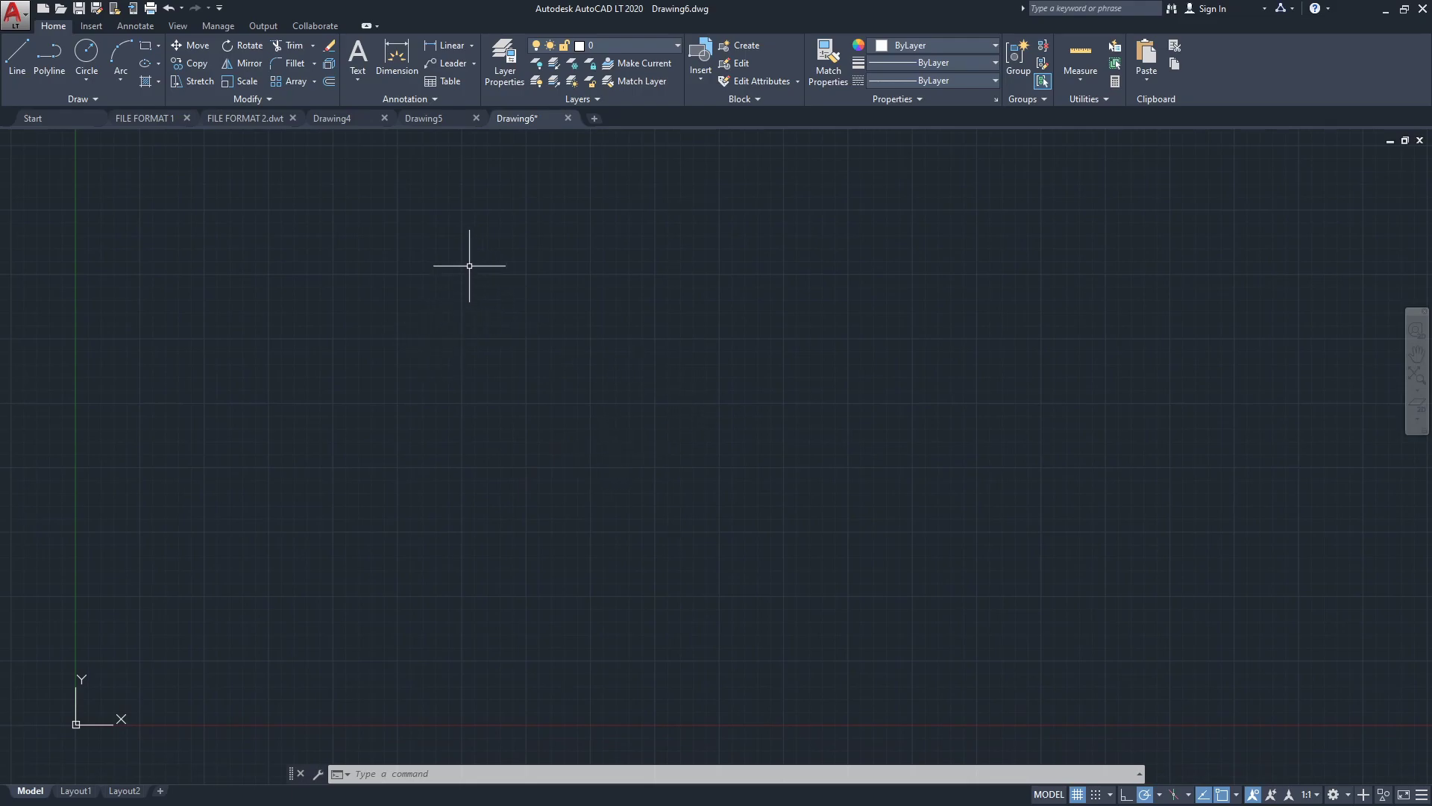
# Step: Save the new drawing in the AUTOCAD folder as FILE FORMAT 3 in the AutoCAD LT 2018 DXF (*.dxf) format
pyautogui.click(15, 15)
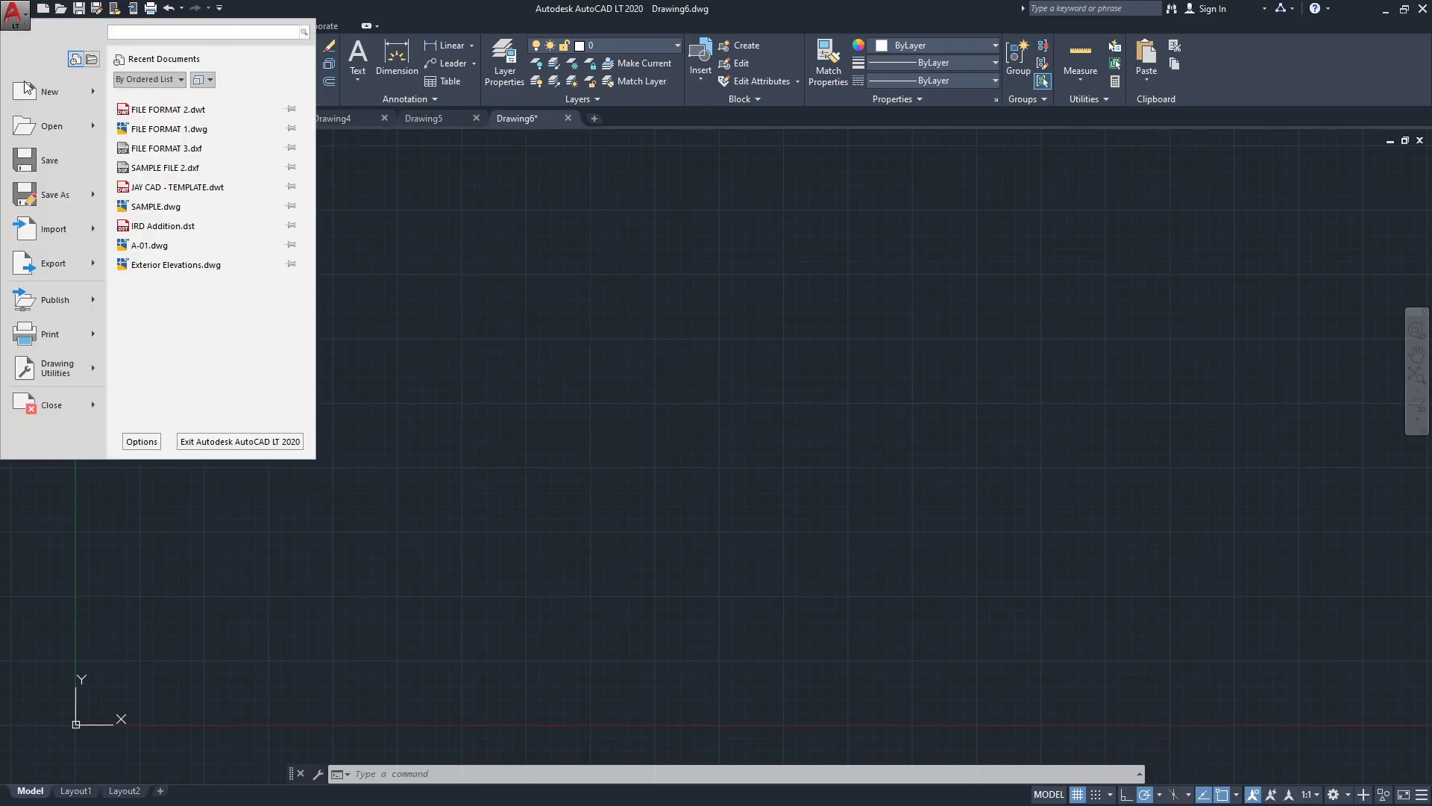
pyautogui.click(53, 199)
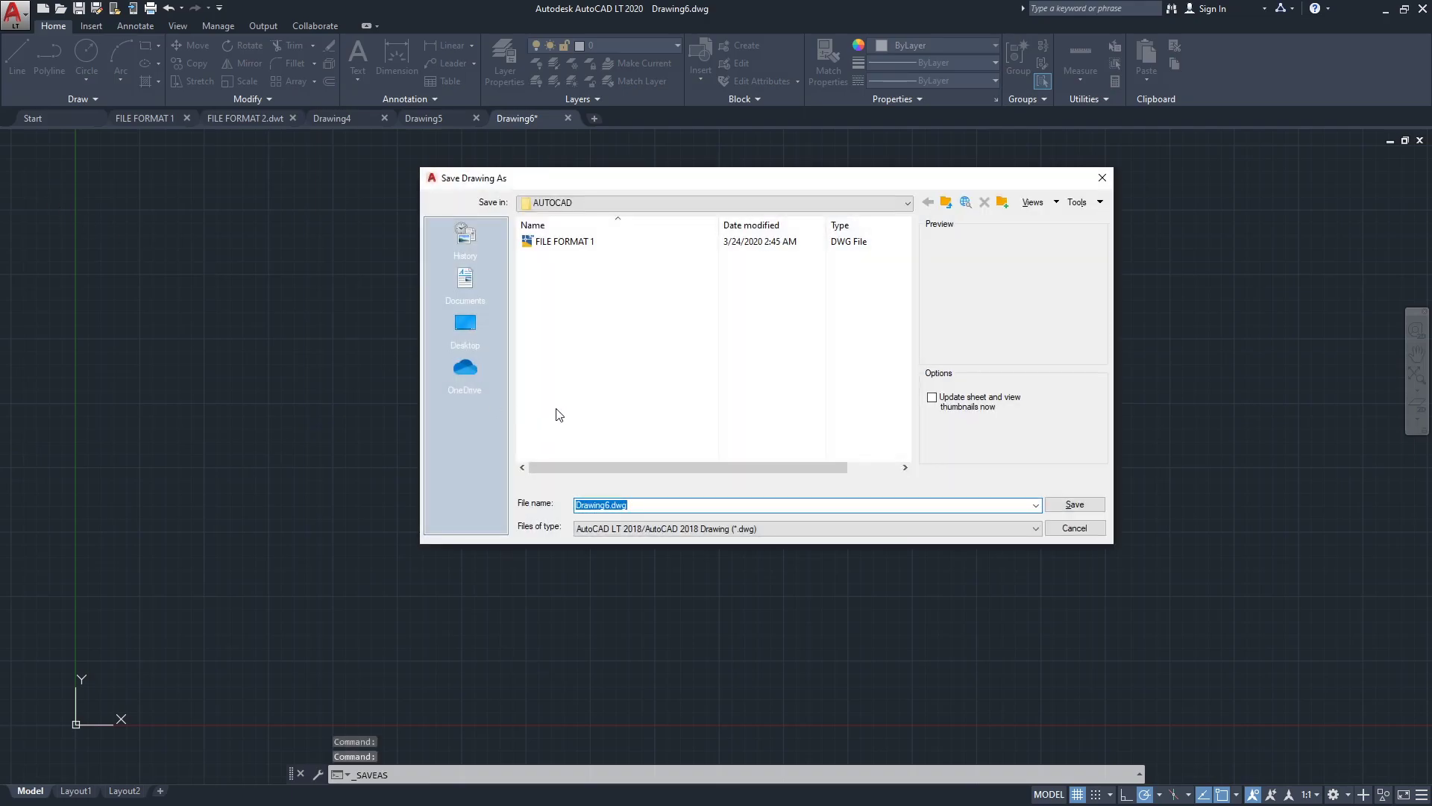
pyautogui.write('FILE FORMAT 3')
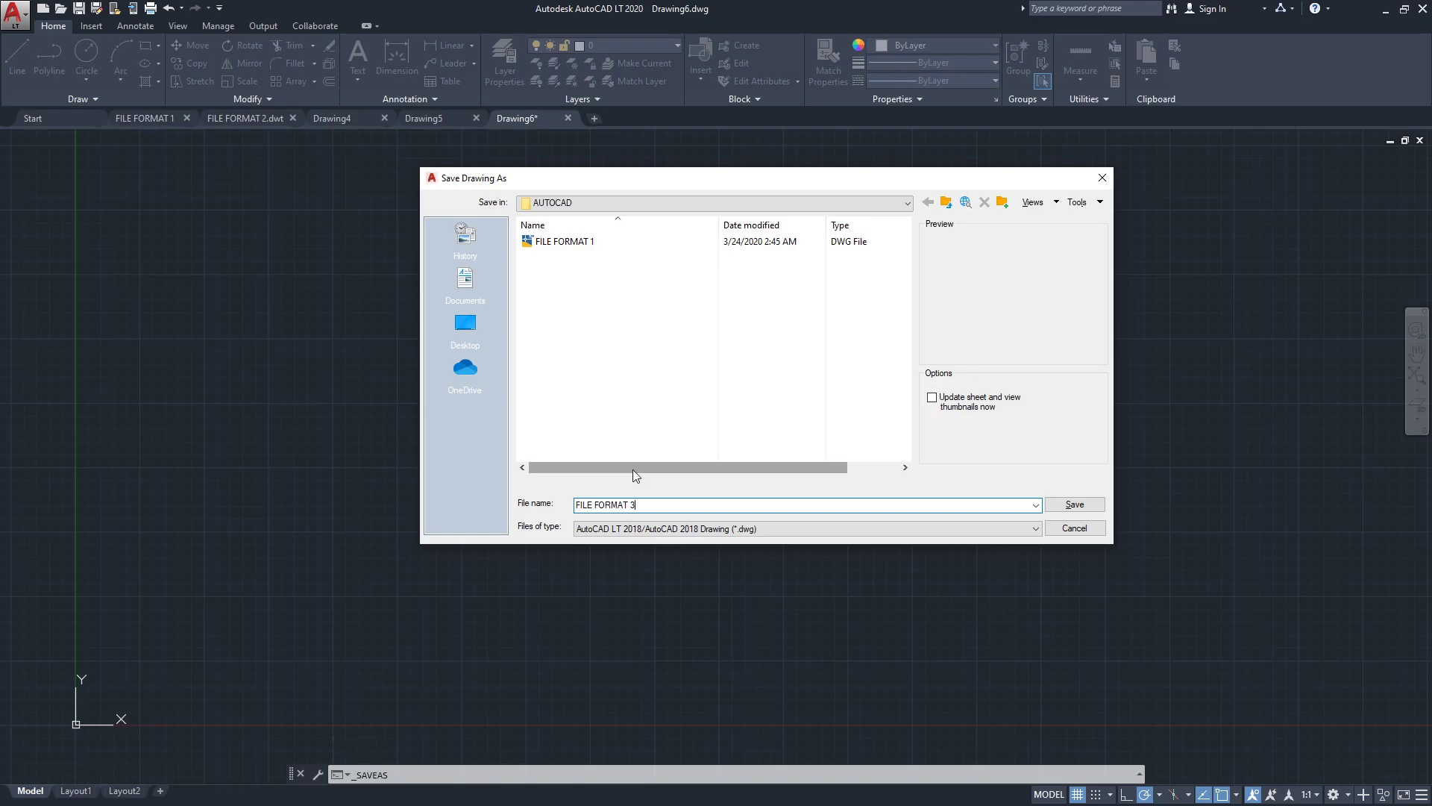
pyautogui.click(629, 528)
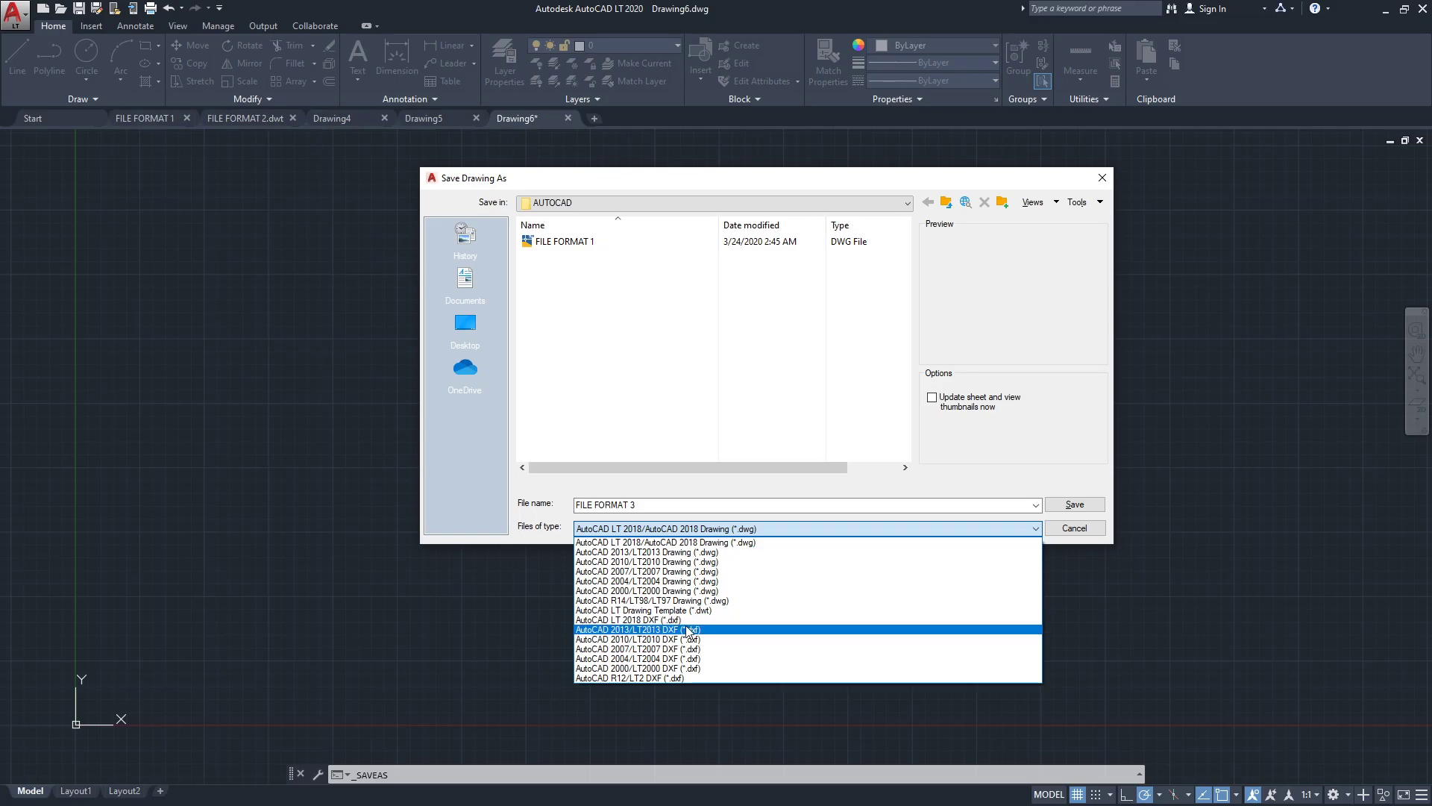
pyautogui.click(656, 624)
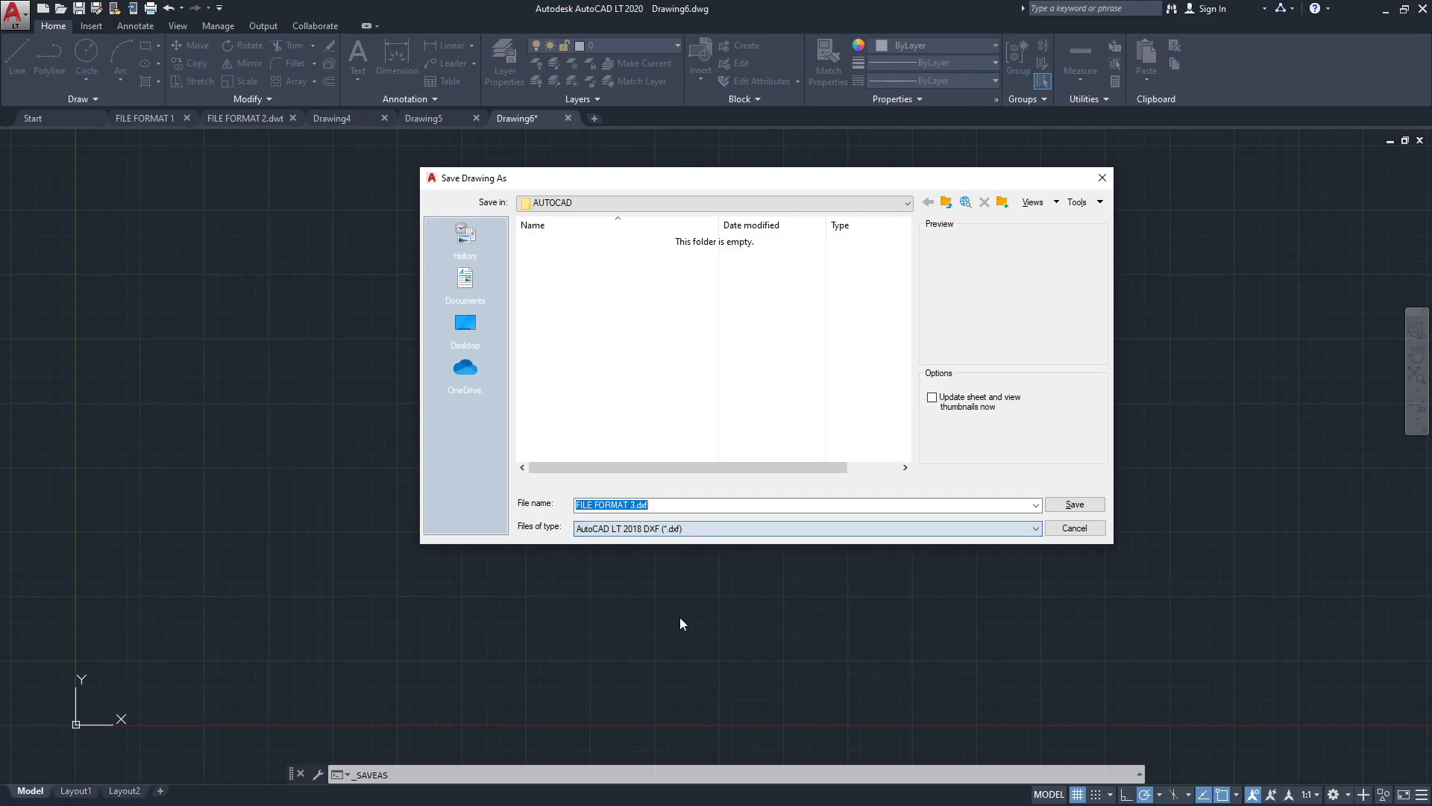
pyautogui.click(1077, 508)
# Step: Bring up the AUTOCAD folder and the Notepad list of file formats and arrange the two windows side by side
pyautogui.hotkey('alt', 'Tab')
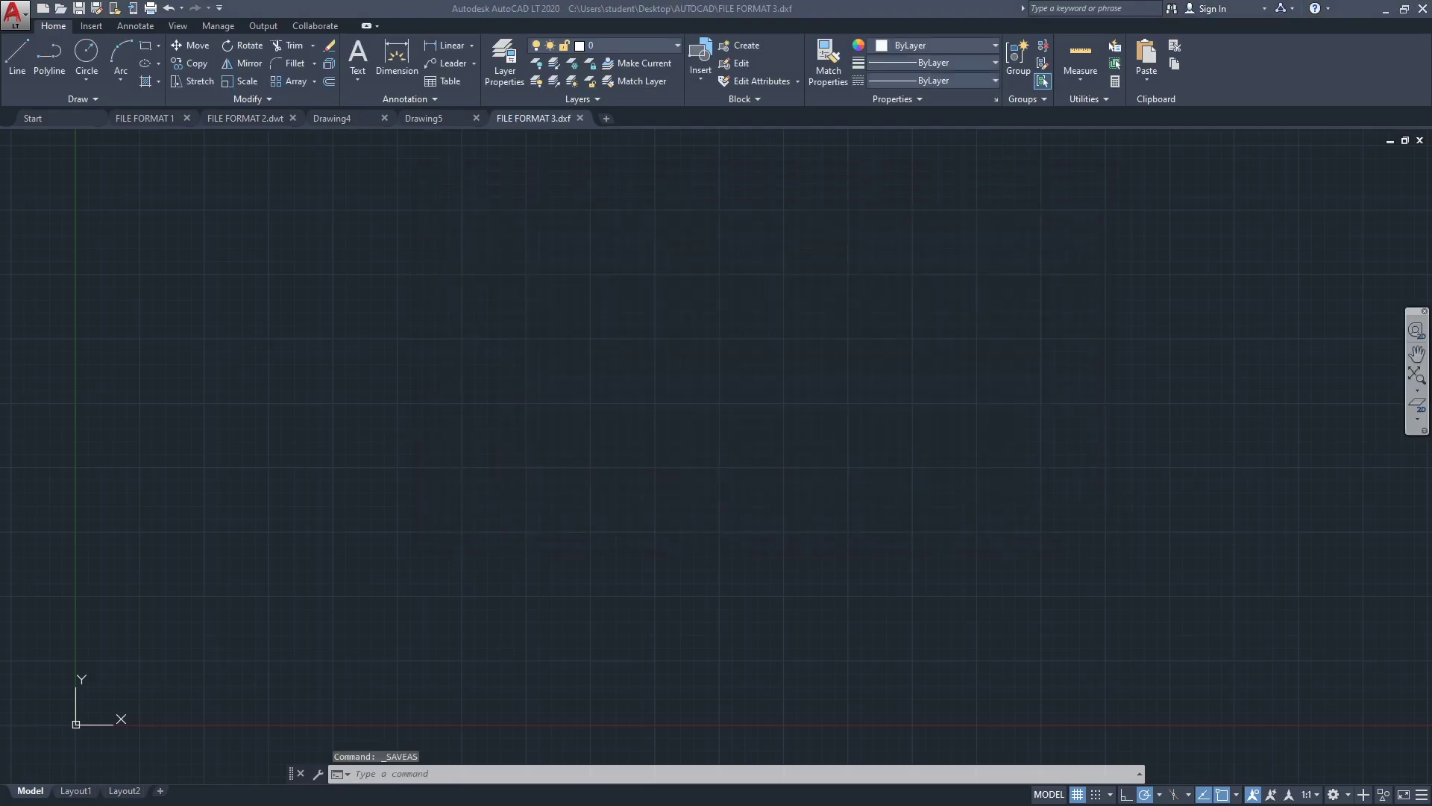
pyautogui.moveTo(411, 163); pyautogui.dragTo(403, 159)
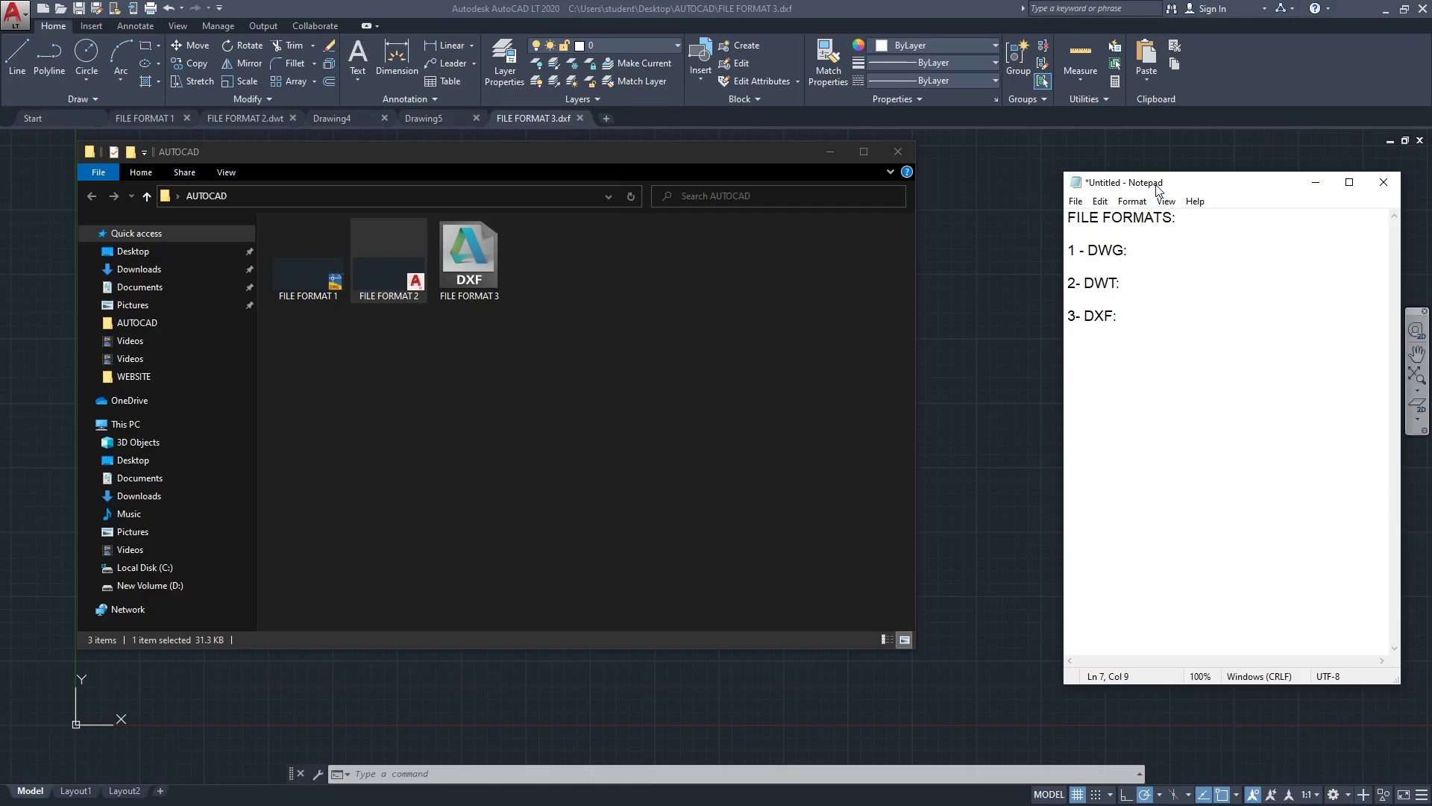
pyautogui.moveTo(1160, 186); pyautogui.dragTo(1060, 155)
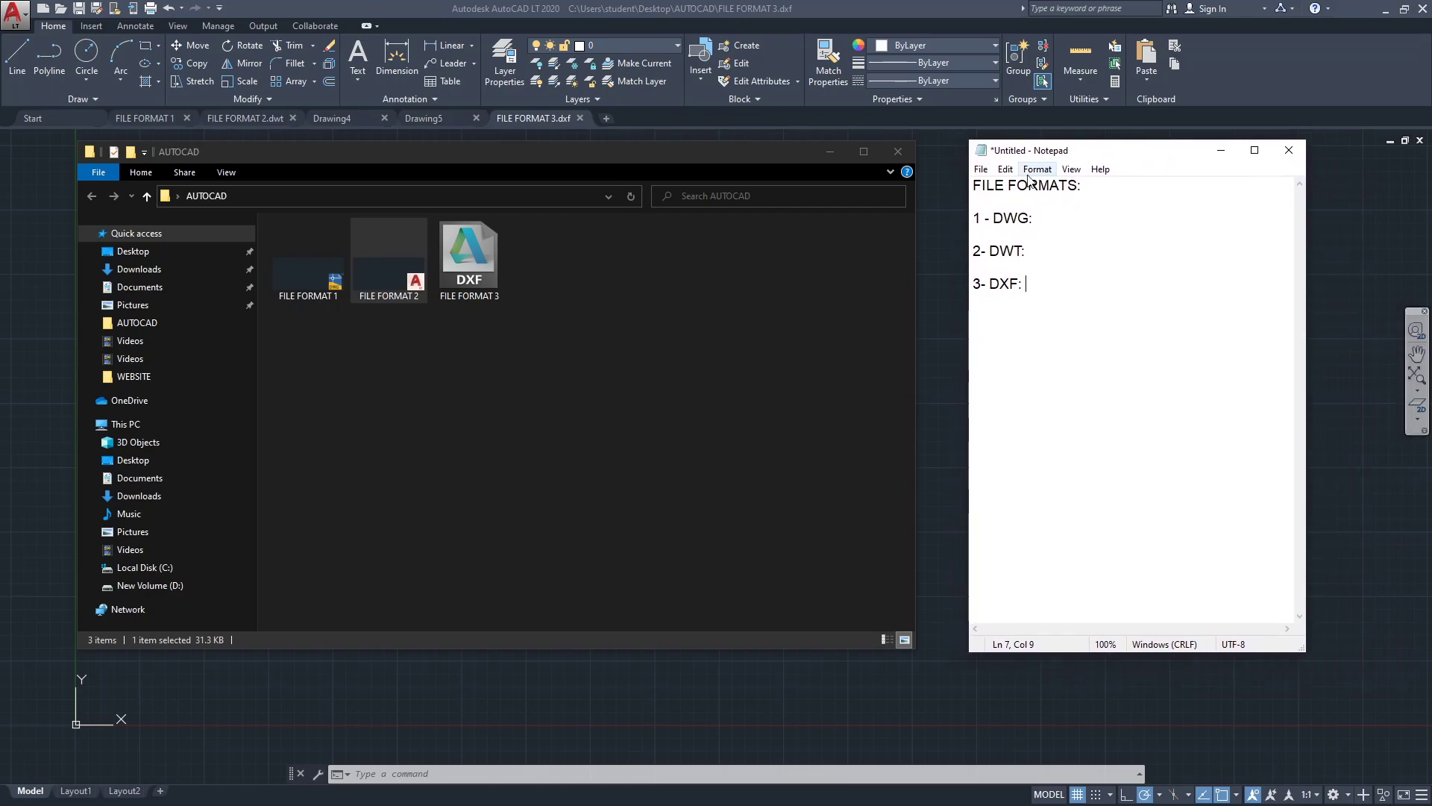
pyautogui.click(498, 424)
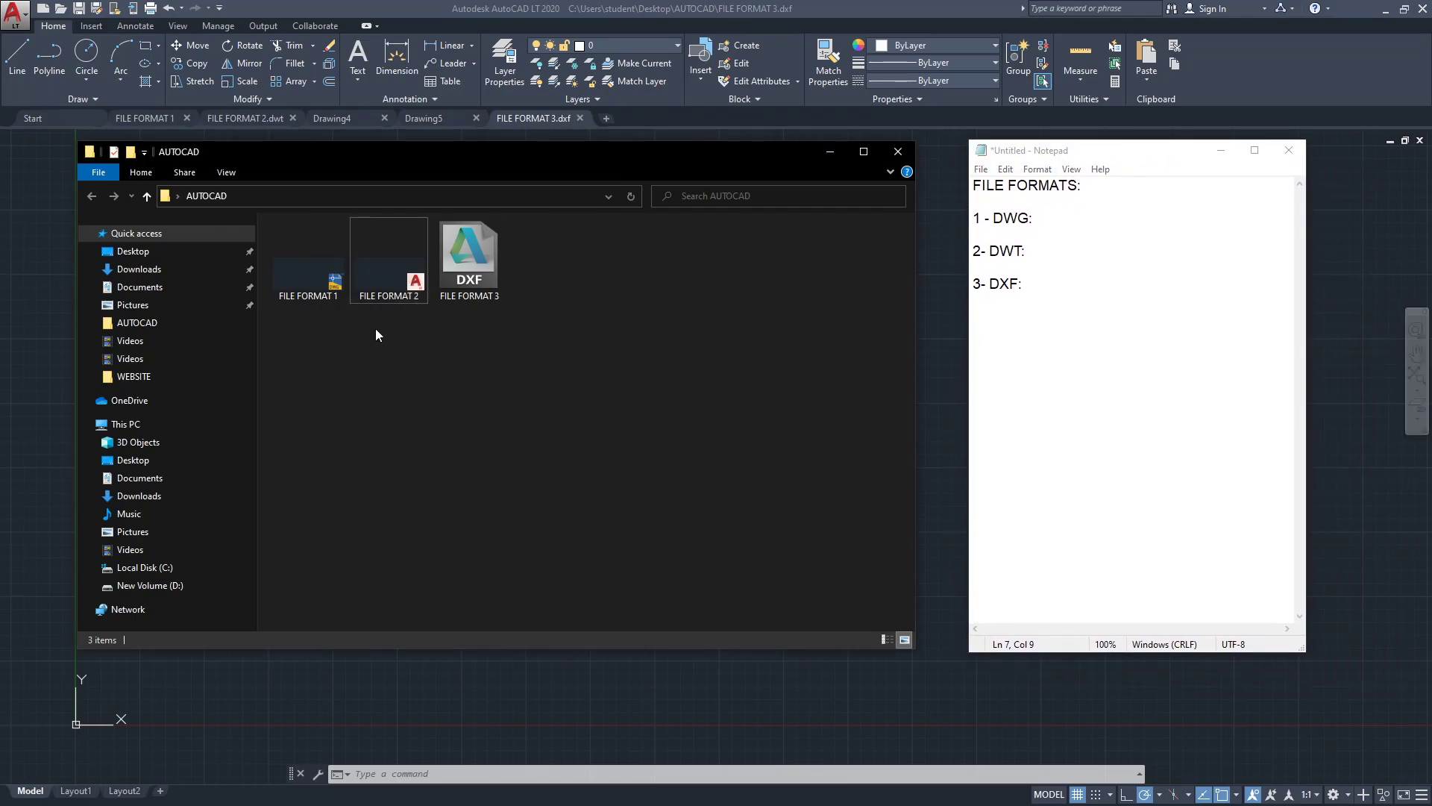
# Step: Try the medium icons and small icons views for the files in the AUTOCAD folder
pyautogui.click(461, 262)
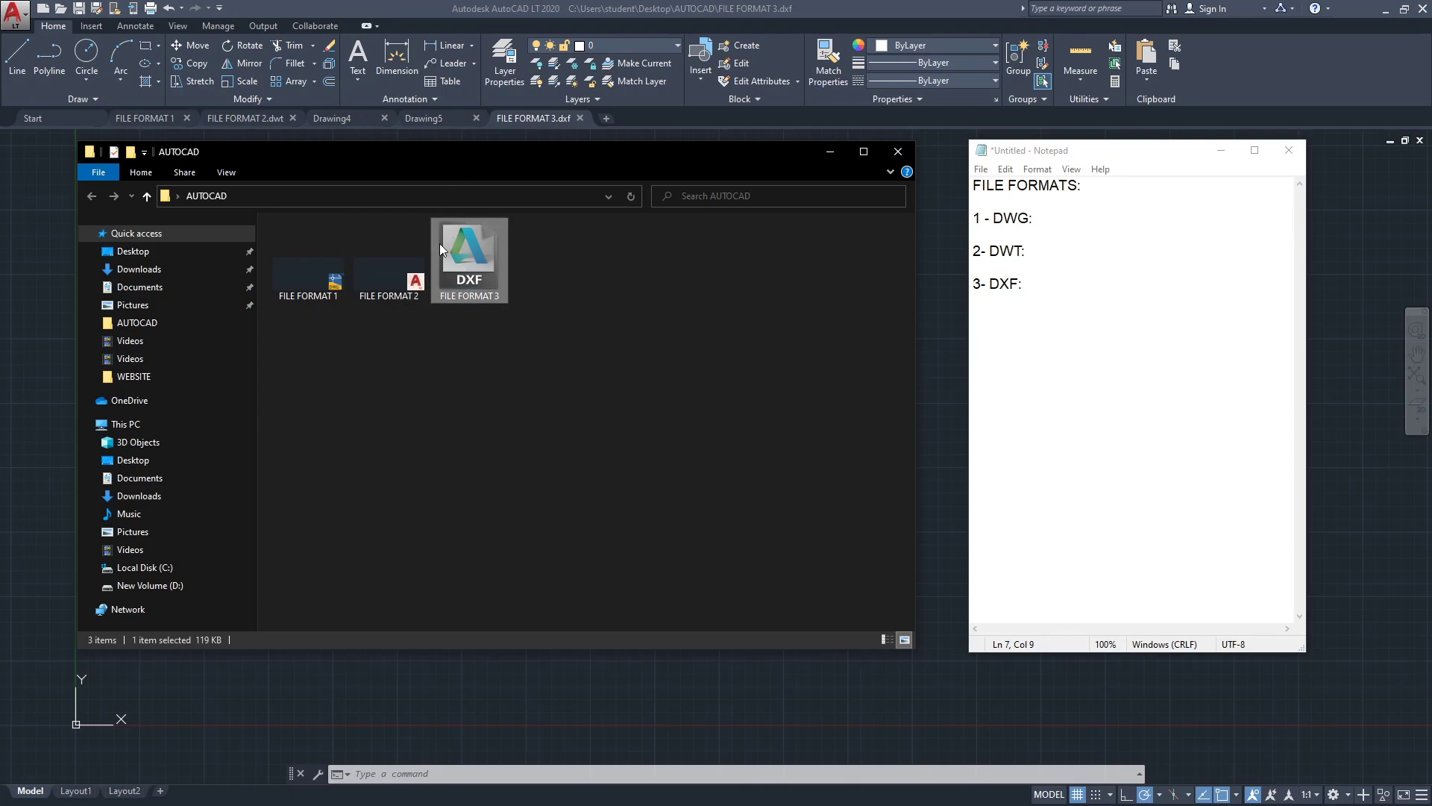
pyautogui.rightClick(567, 259)
pyautogui.moveTo(600, 297)
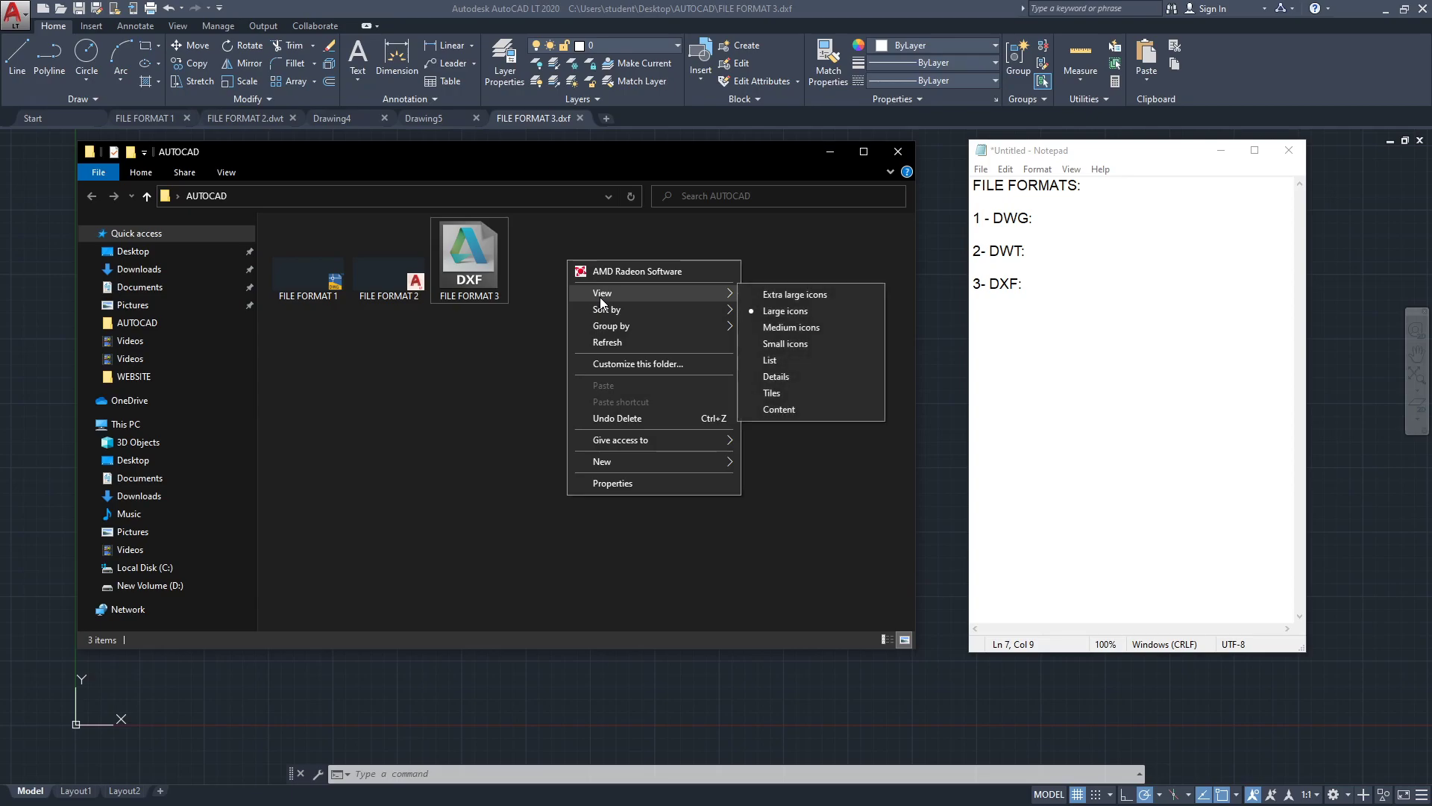
pyautogui.click(790, 327)
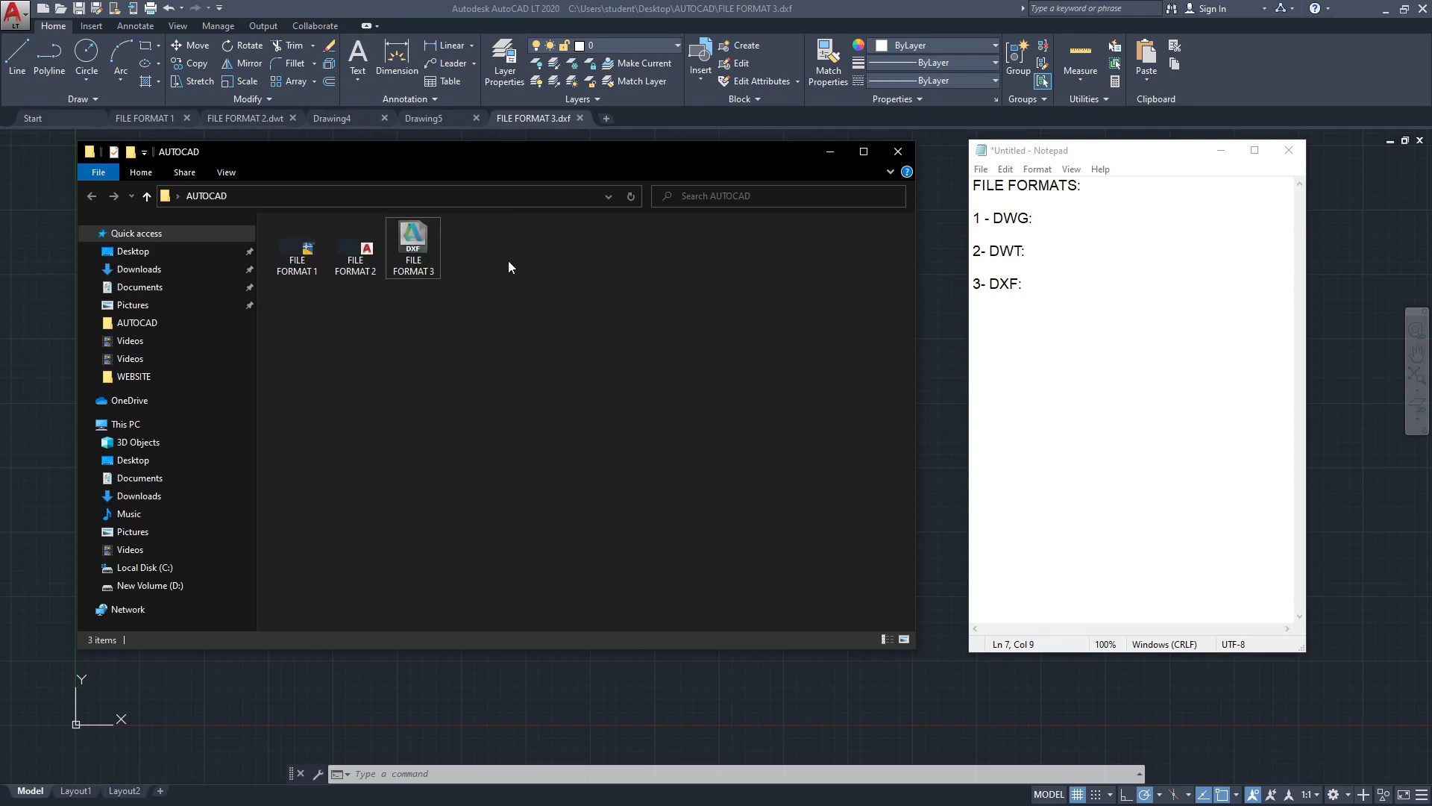
pyautogui.rightClick(509, 263)
pyautogui.moveTo(549, 288)
pyautogui.click(759, 346)
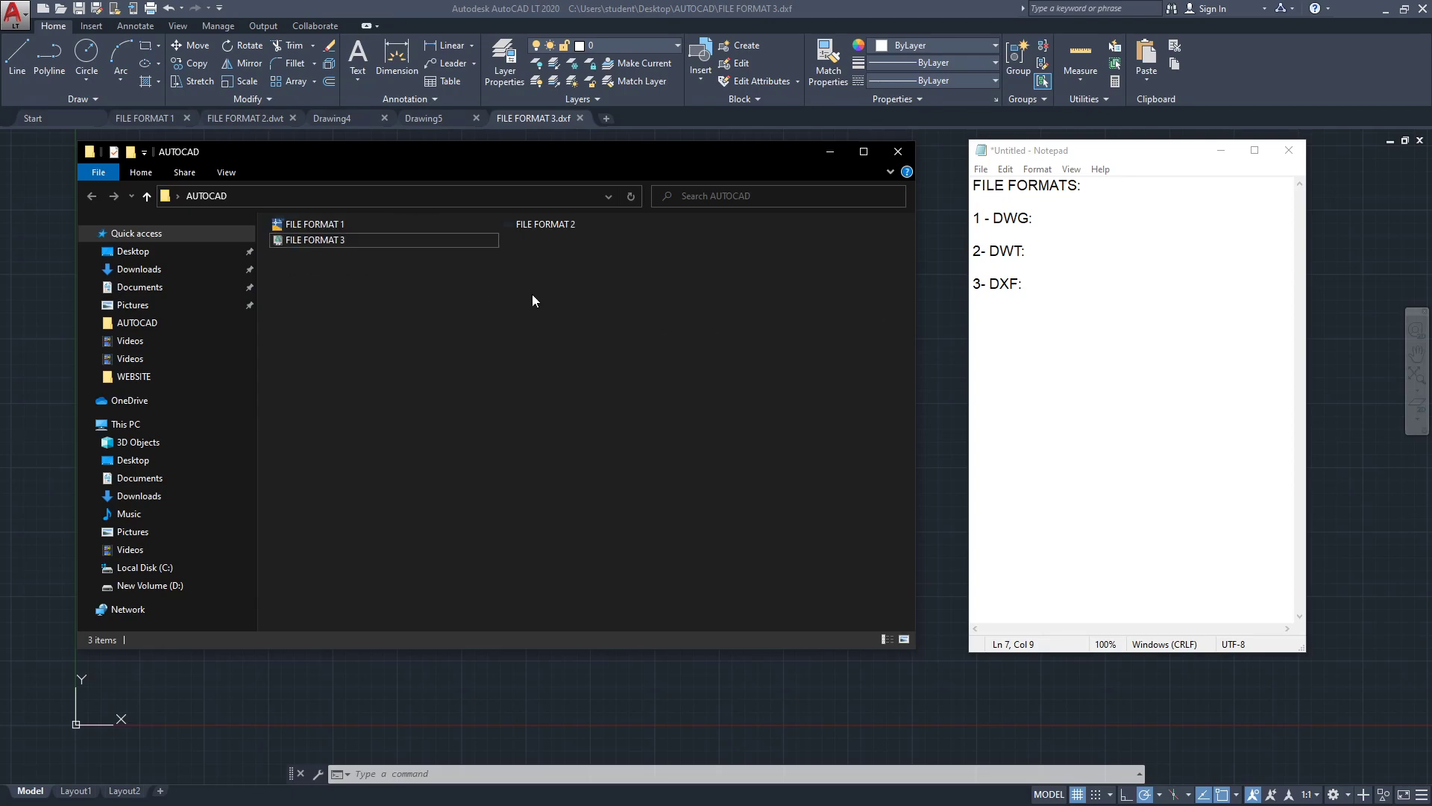
# Step: Display the three files in the AUTOCAD folder in the List view
pyautogui.click(346, 240)
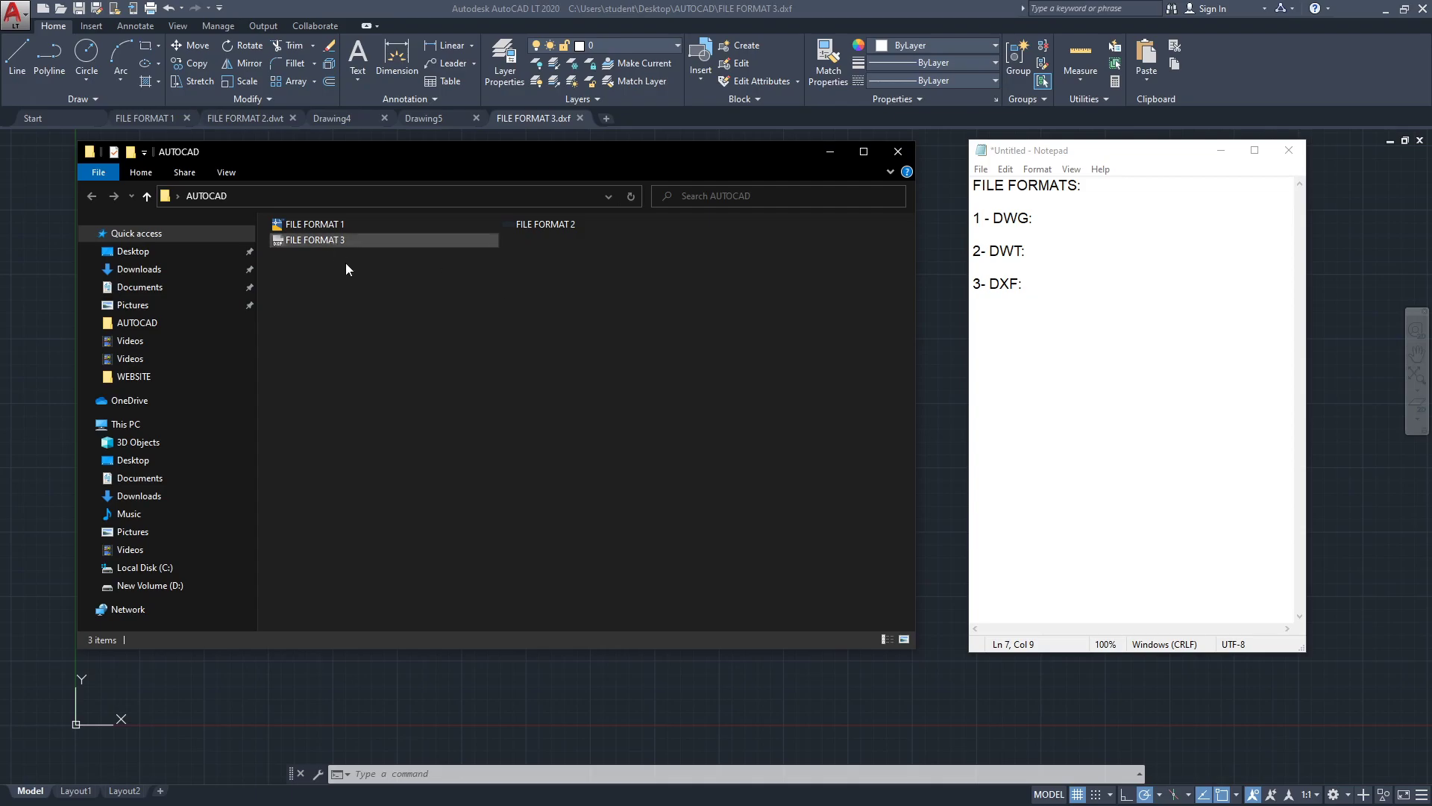
pyautogui.rightClick(443, 312)
pyautogui.moveTo(485, 348)
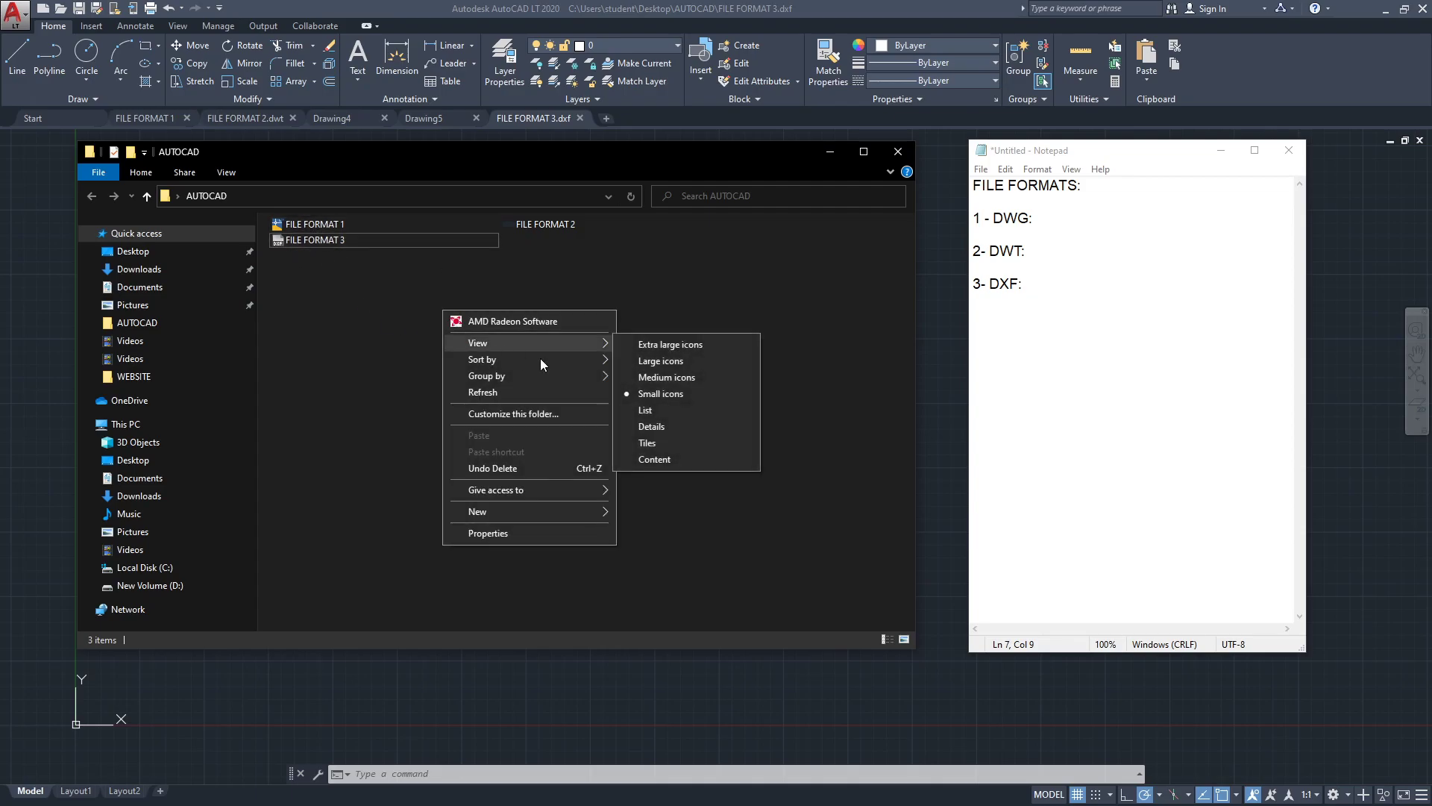
pyautogui.click(654, 409)
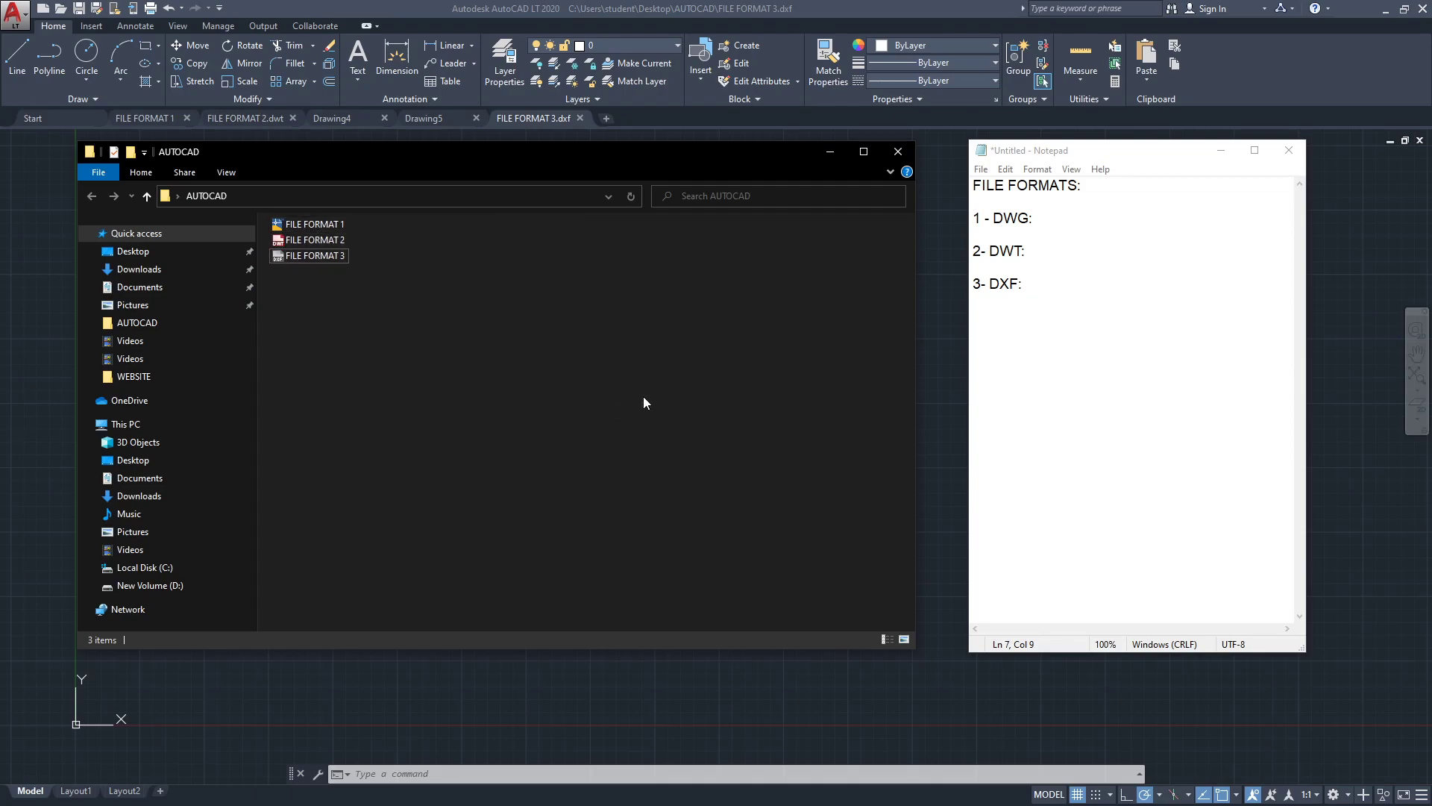
pyautogui.rightClick(481, 271)
pyautogui.click(460, 331)
# Step: Describe the formats in the Notepad list: DWG as (DRAWING) STANDARD, DWT as (TEMPLATE) and DXF as (INTERCHANGE CAD)
pyautogui.click(1129, 222)
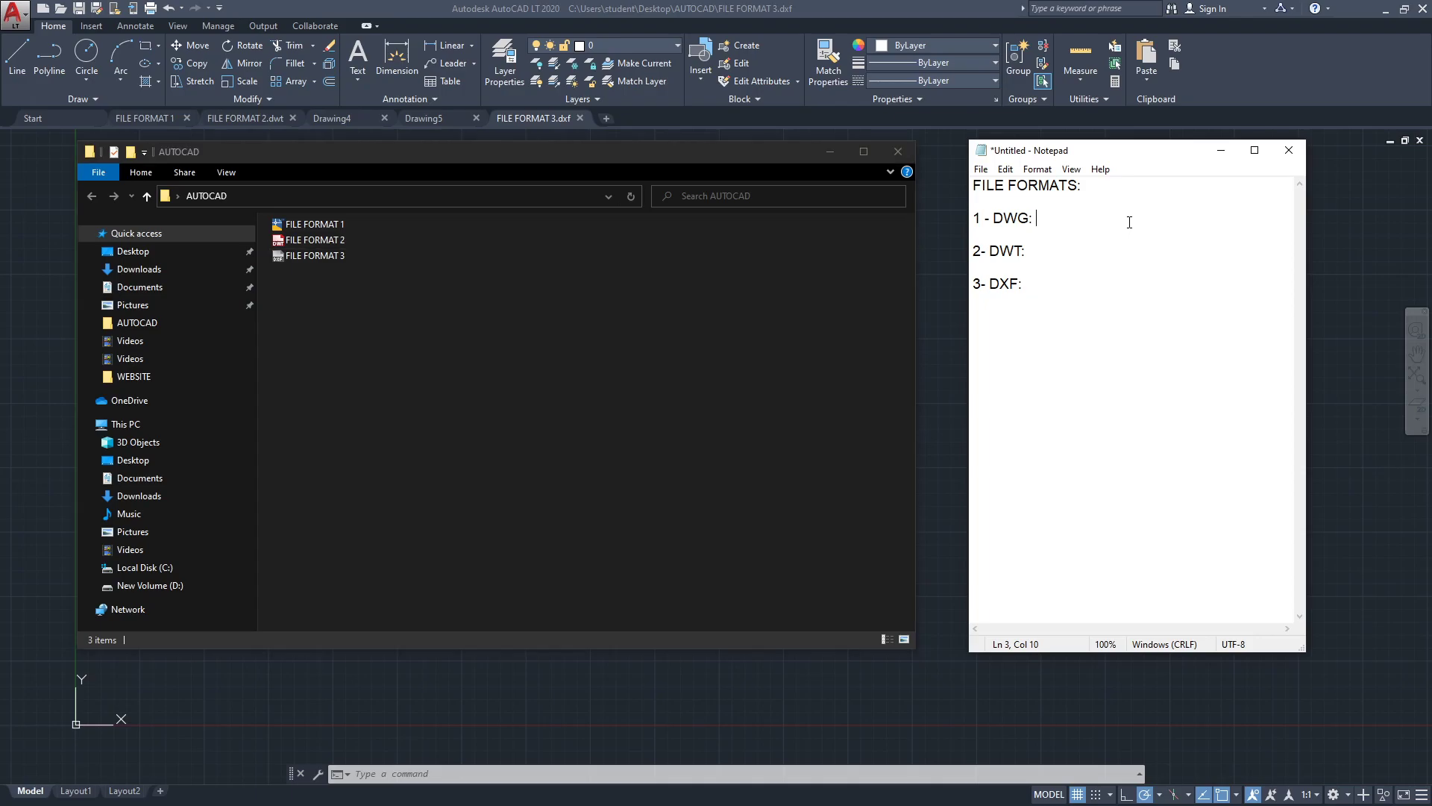
pyautogui.write('(DRAWING) STANDARD')
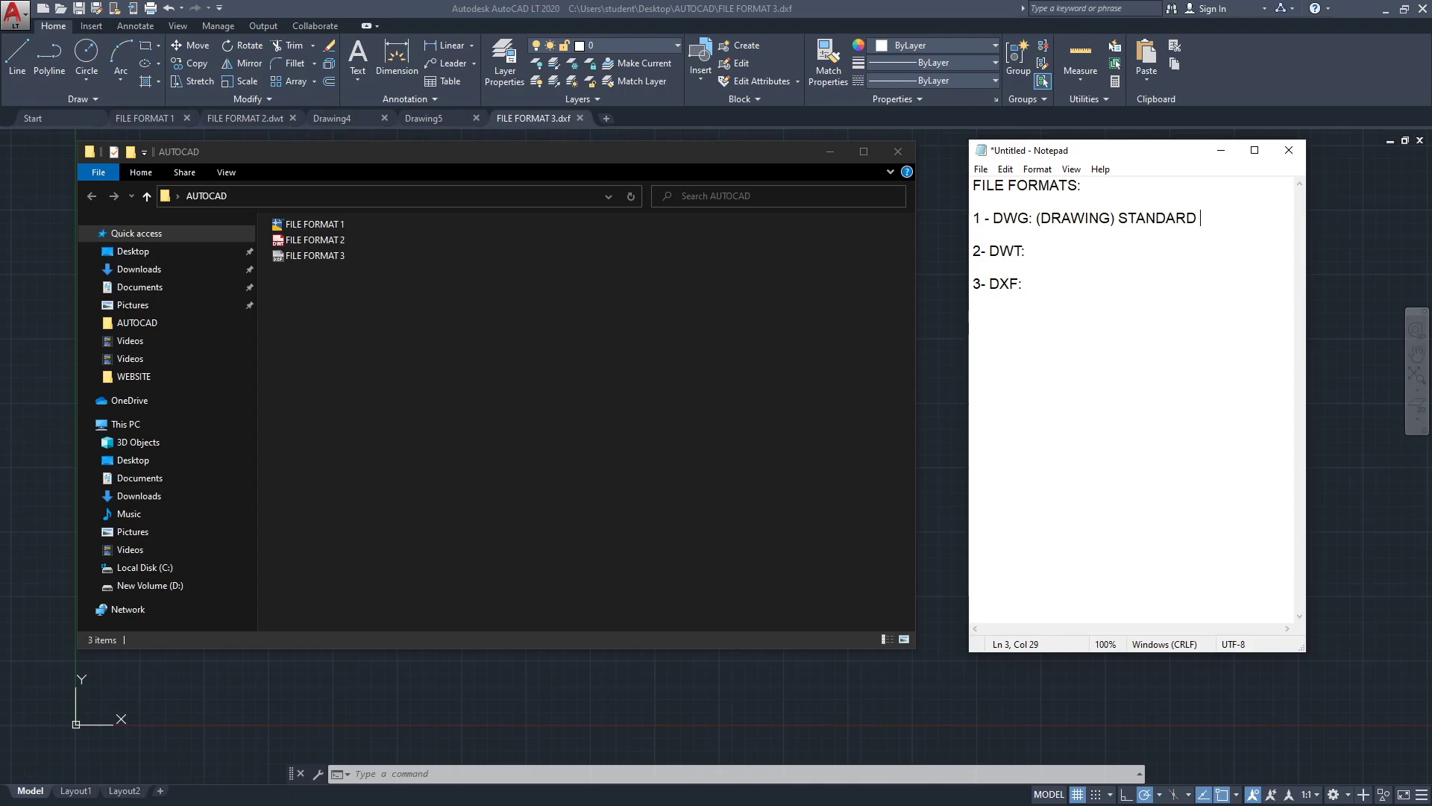
pyautogui.press('Down')
pyautogui.press('Down')
pyautogui.press('End')
pyautogui.write('(TEMPLATE)')
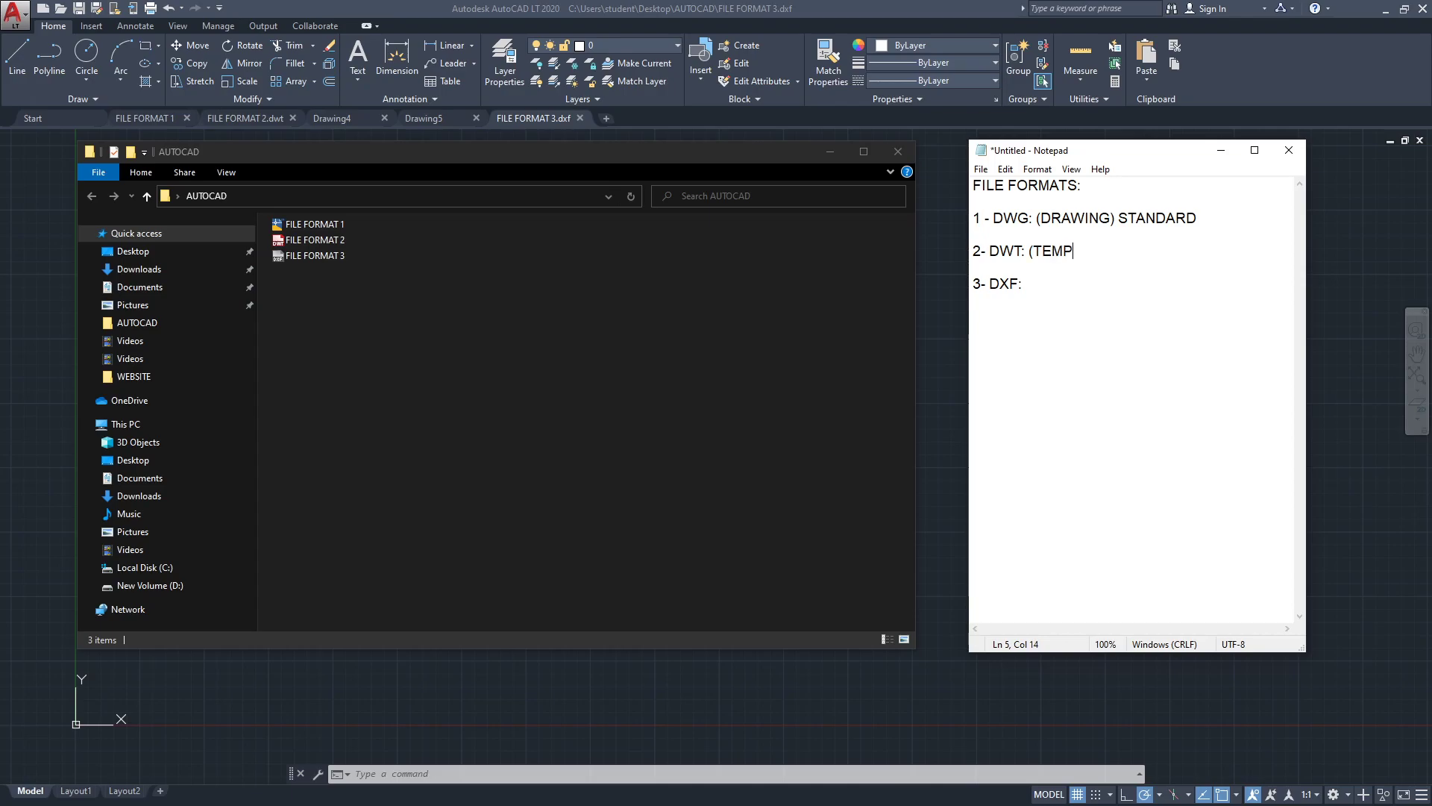
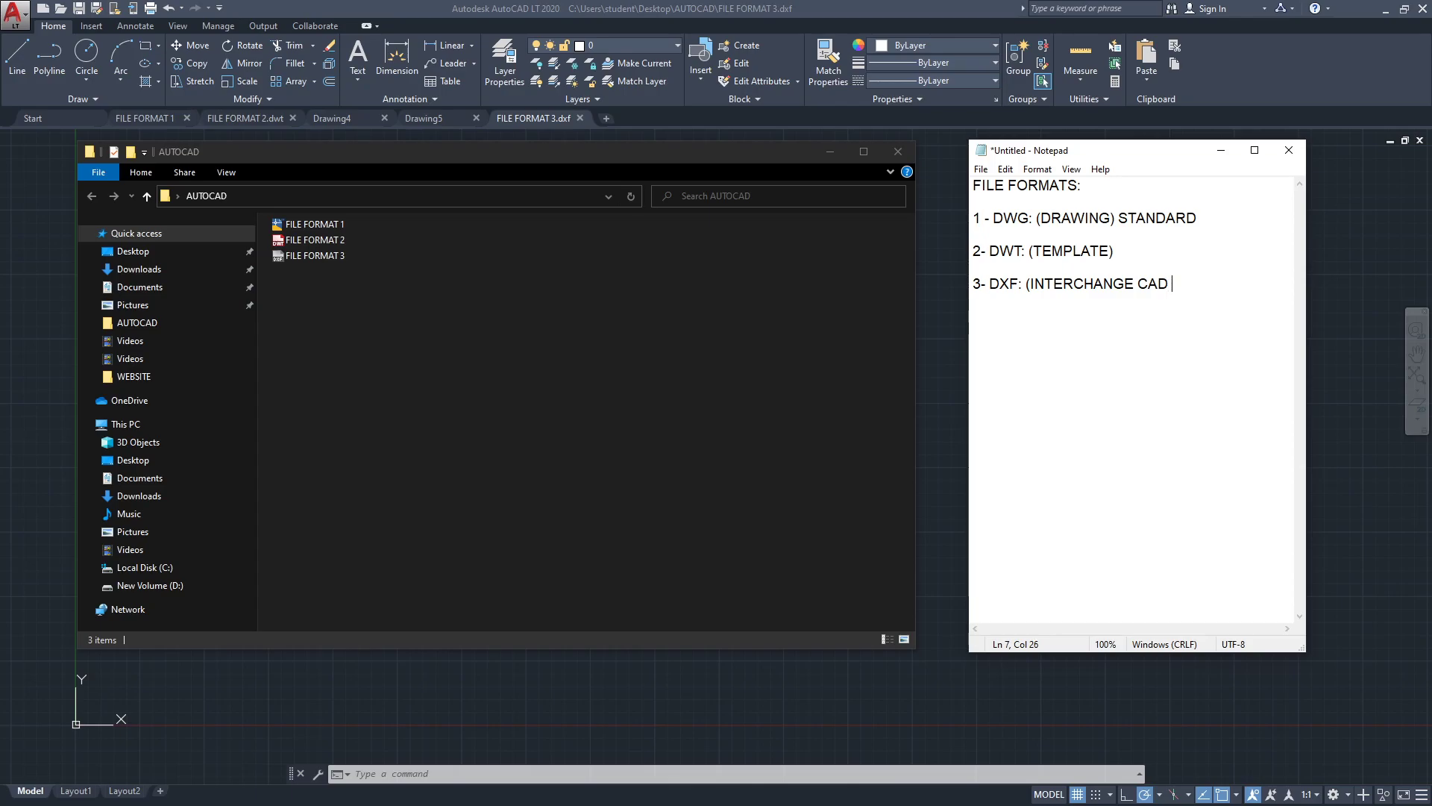
pyautogui.write(')')
# Step: Highlight the names DWG, DWT and DXF in the list one after another and move the AUTOCAD folder window slightly lower
pyautogui.click(1028, 217)
pyautogui.moveTo(1027, 217); pyautogui.dragTo(995, 218)
pyautogui.moveTo(1022, 252); pyautogui.dragTo(990, 251)
pyautogui.click(1018, 285)
pyautogui.moveTo(1018, 285); pyautogui.dragTo(989, 285)
pyautogui.moveTo(634, 150); pyautogui.dragTo(633, 181)
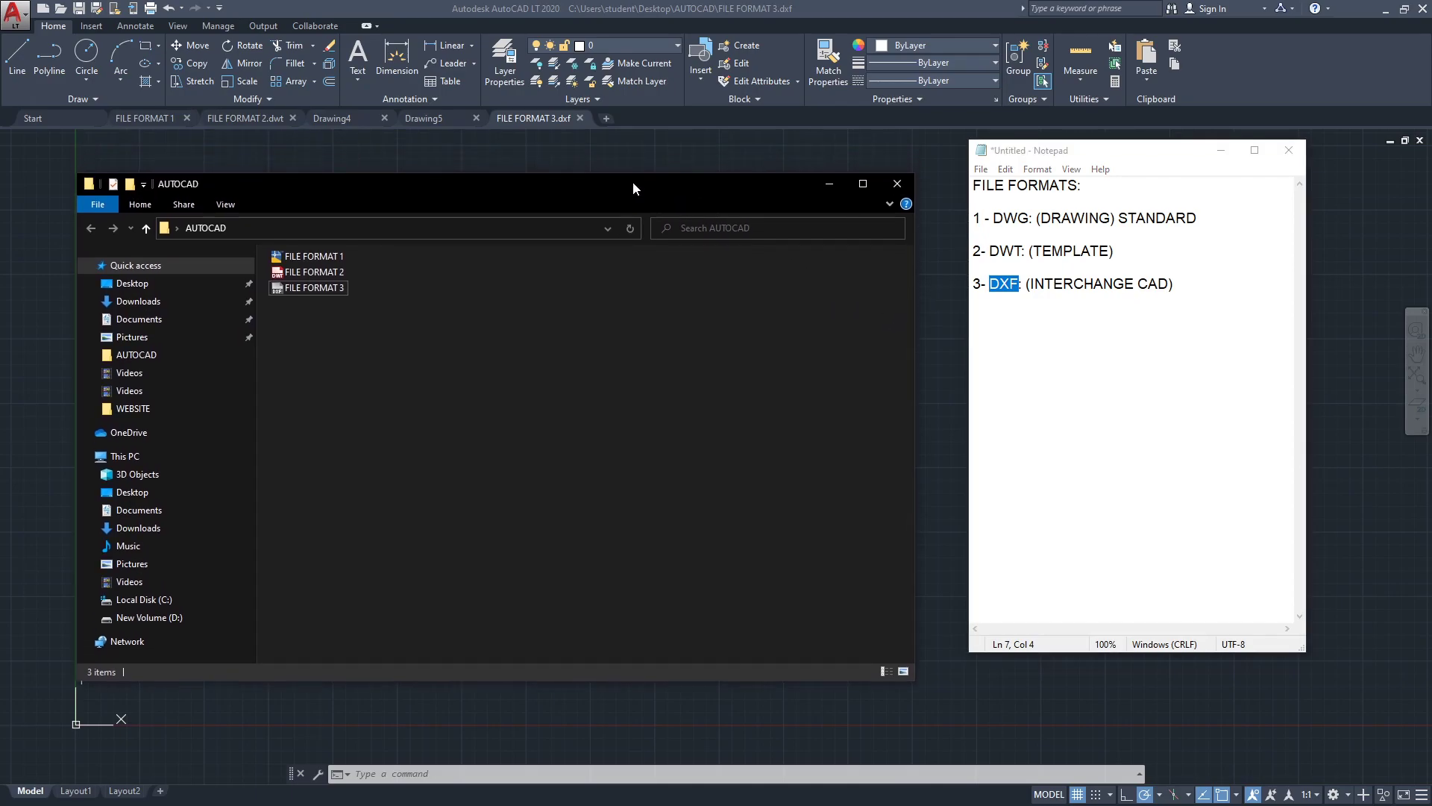
# Step: Add the heading YEAR VERSION: below the DXF entry in the Notepad list
pyautogui.click(1213, 306)
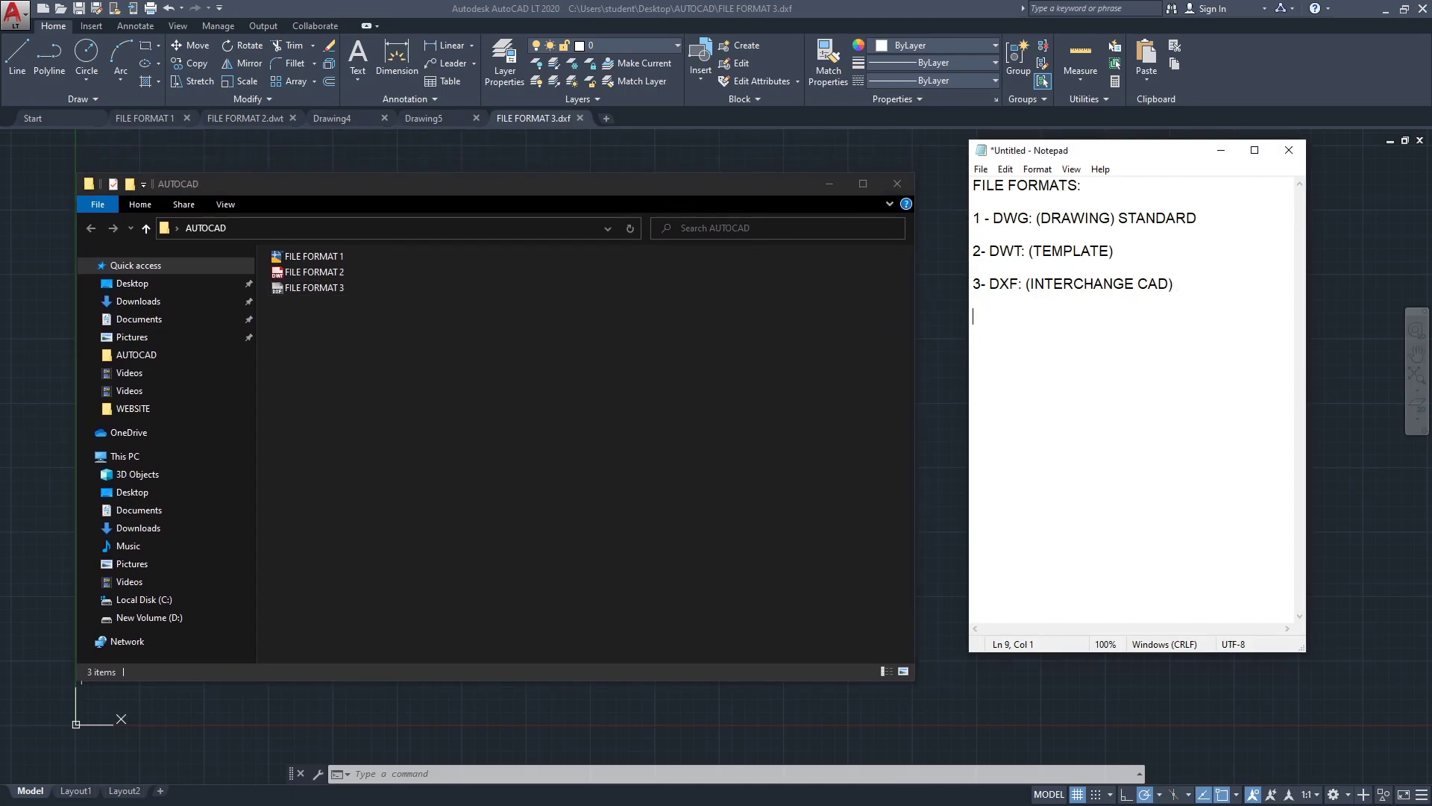
pyautogui.write('YEAR VERIS')
pyautogui.press('BackSpace')
pyautogui.press('BackSpace')
pyautogui.write('SION:')
pyautogui.press('Return')
pyautogui.write('A')
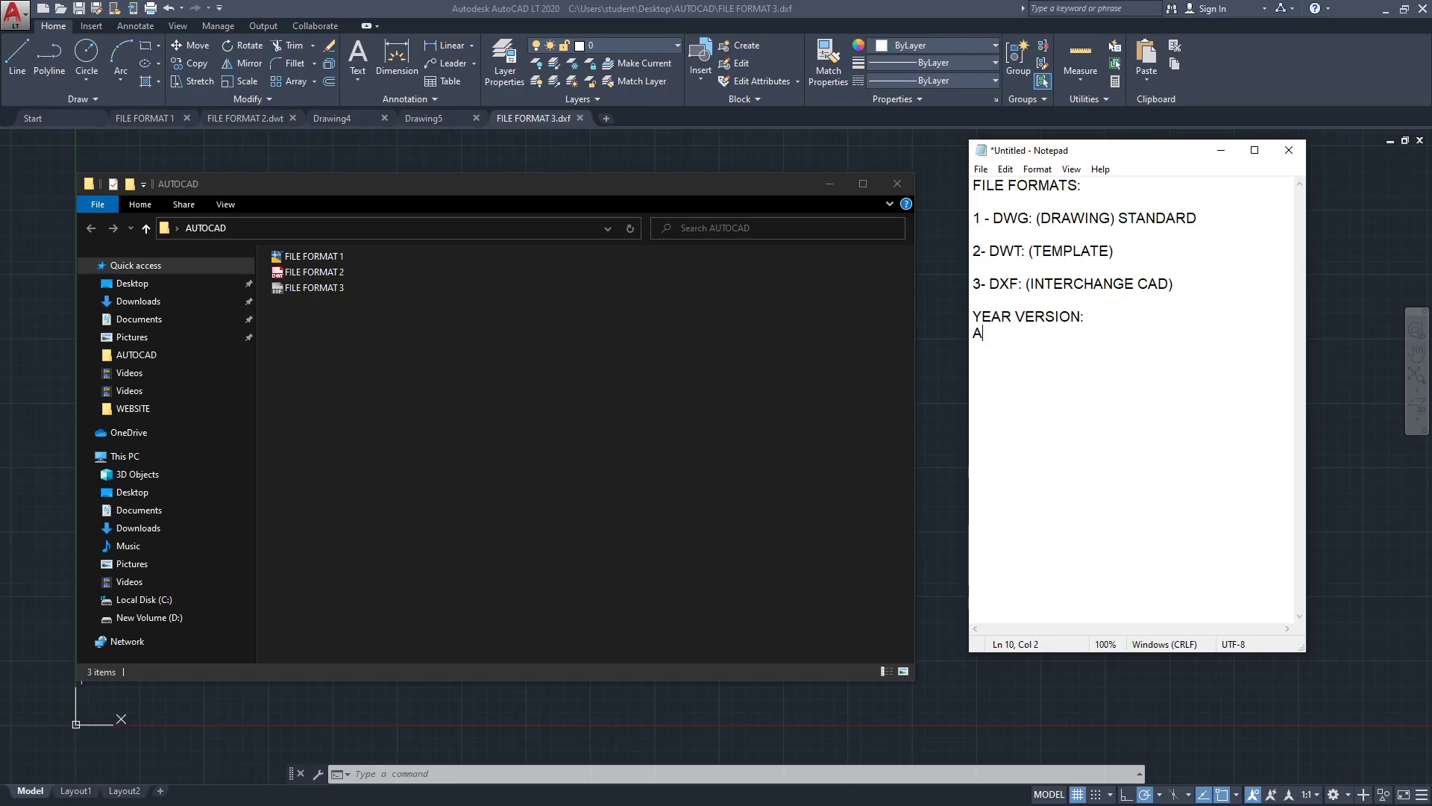
pyautogui.press('BackSpace')
pyautogui.write('DWG')
pyautogui.press('BackSpace')
pyautogui.press('BackSpace')
pyautogui.press('BackSpace')
pyautogui.press('BackSpace')
pyautogui.press('Return')
# Step: List 2018 DWG, 2013, 2010 and 2007 under the year version heading and add the note THE SAME FOR DXF
pyautogui.write('2018 DWG')
pyautogui.press('Return')
pyautogui.write('2013')
pyautogui.press('Return')
pyautogui.write('20')
pyautogui.press('BackSpace')
pyautogui.write('010')
pyautogui.press('Return')
pyautogui.write('2006')
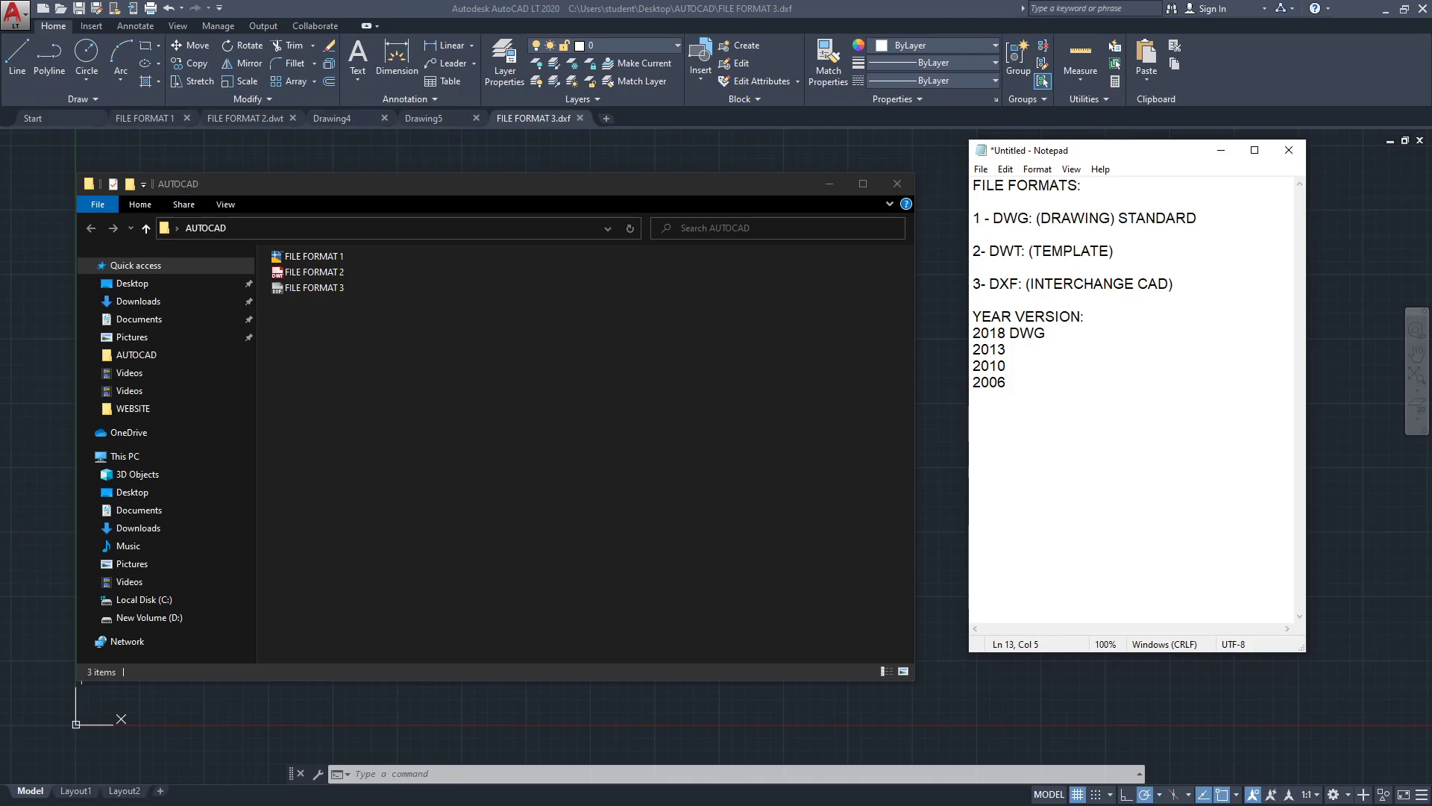
pyautogui.press('BackSpace')
pyautogui.write('7')
pyautogui.press('Return')
pyautogui.write('THE SAME FOR DXF')
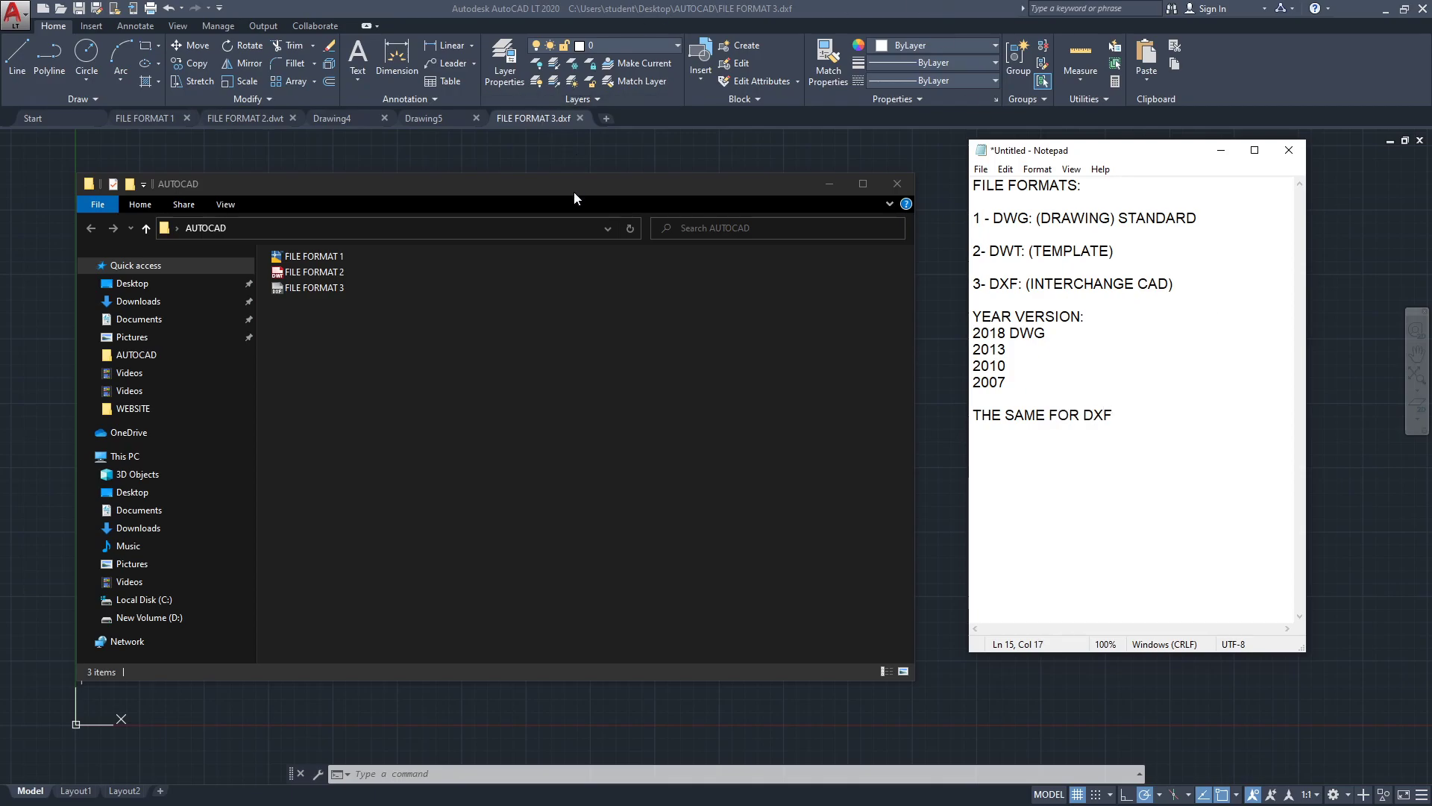
# Step: Return to AutoCAD LT and review the file types and year versions offered when saving FILE FORMAT 3 under another format, without saving
pyautogui.click(828, 183)
pyautogui.click(596, 248)
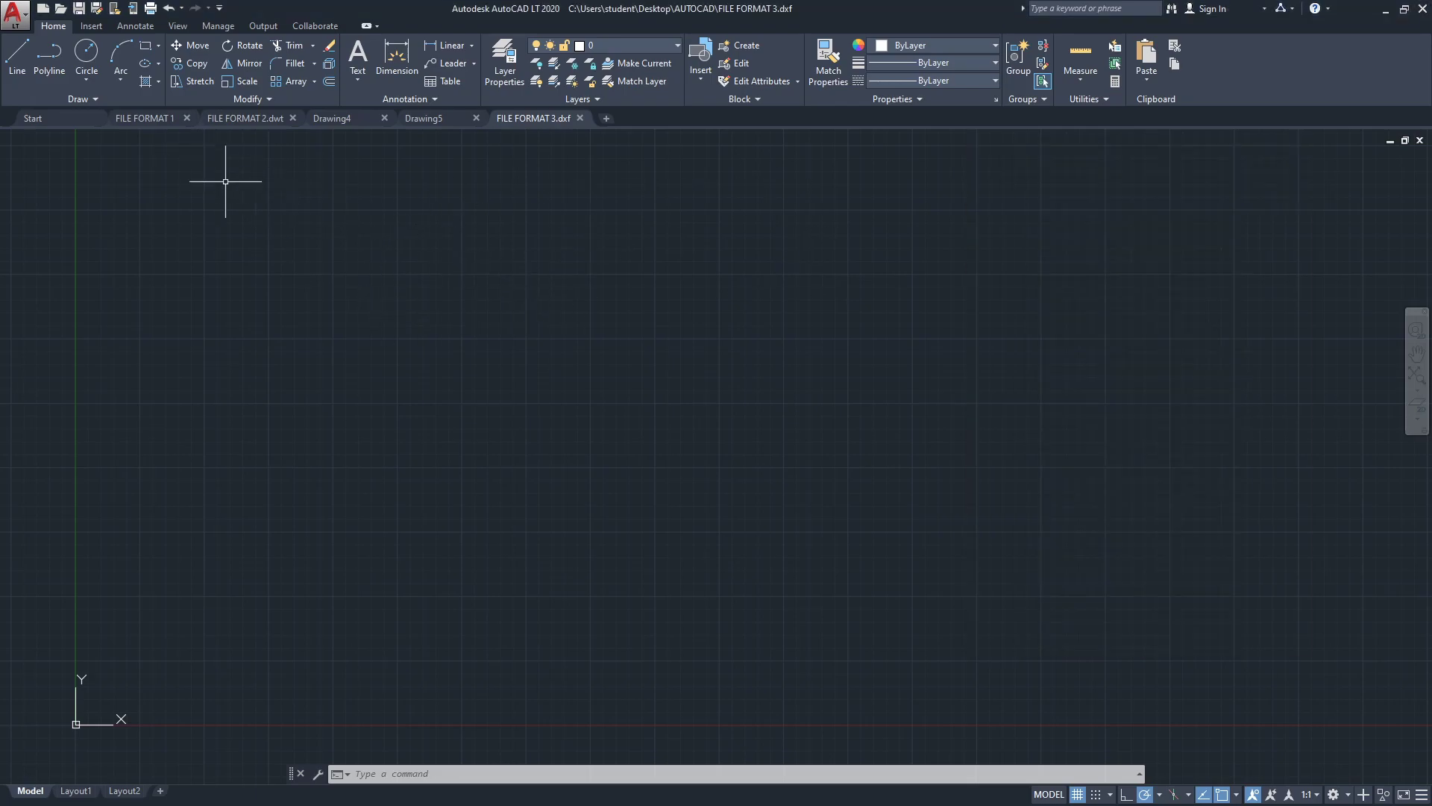
pyautogui.click(25, 7)
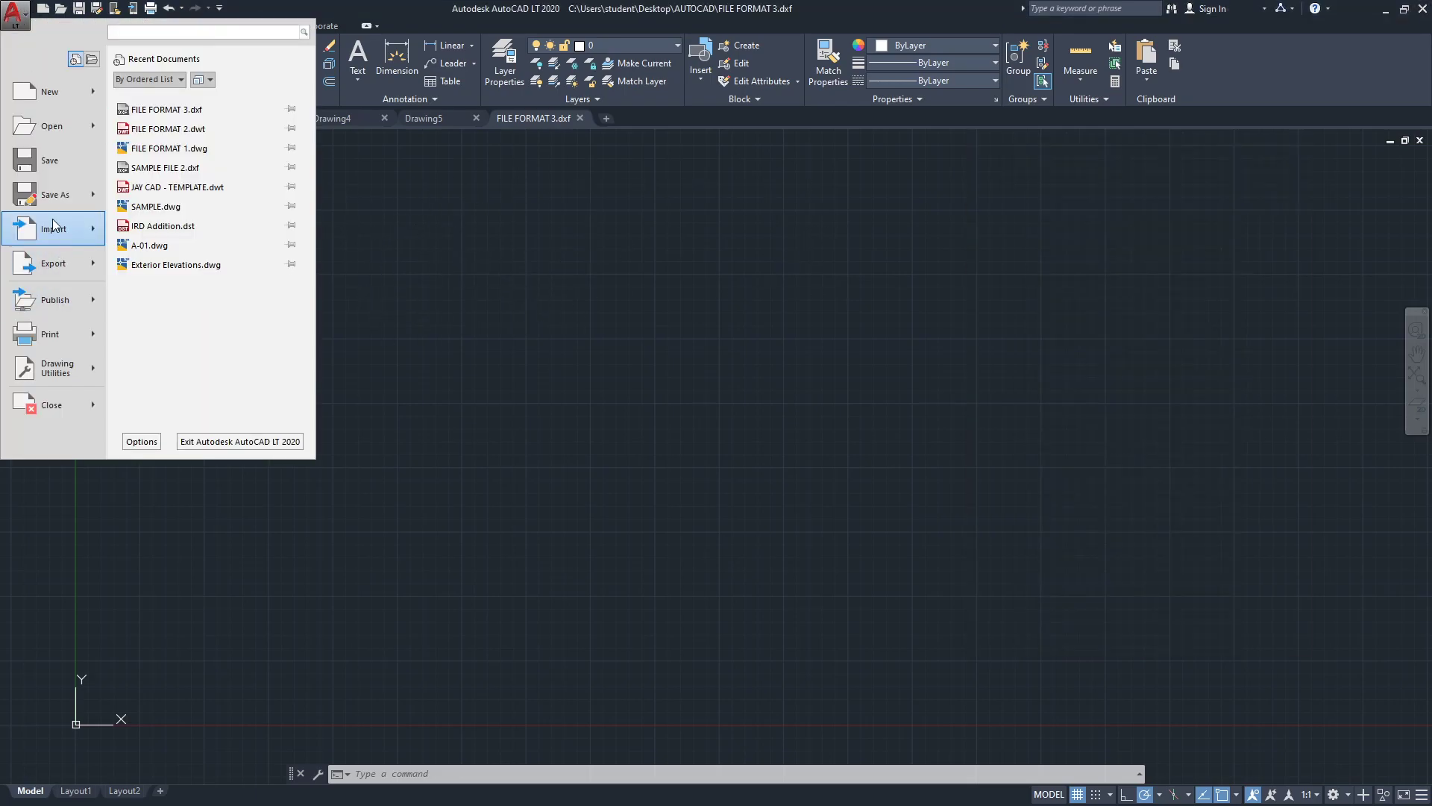
pyautogui.click(46, 195)
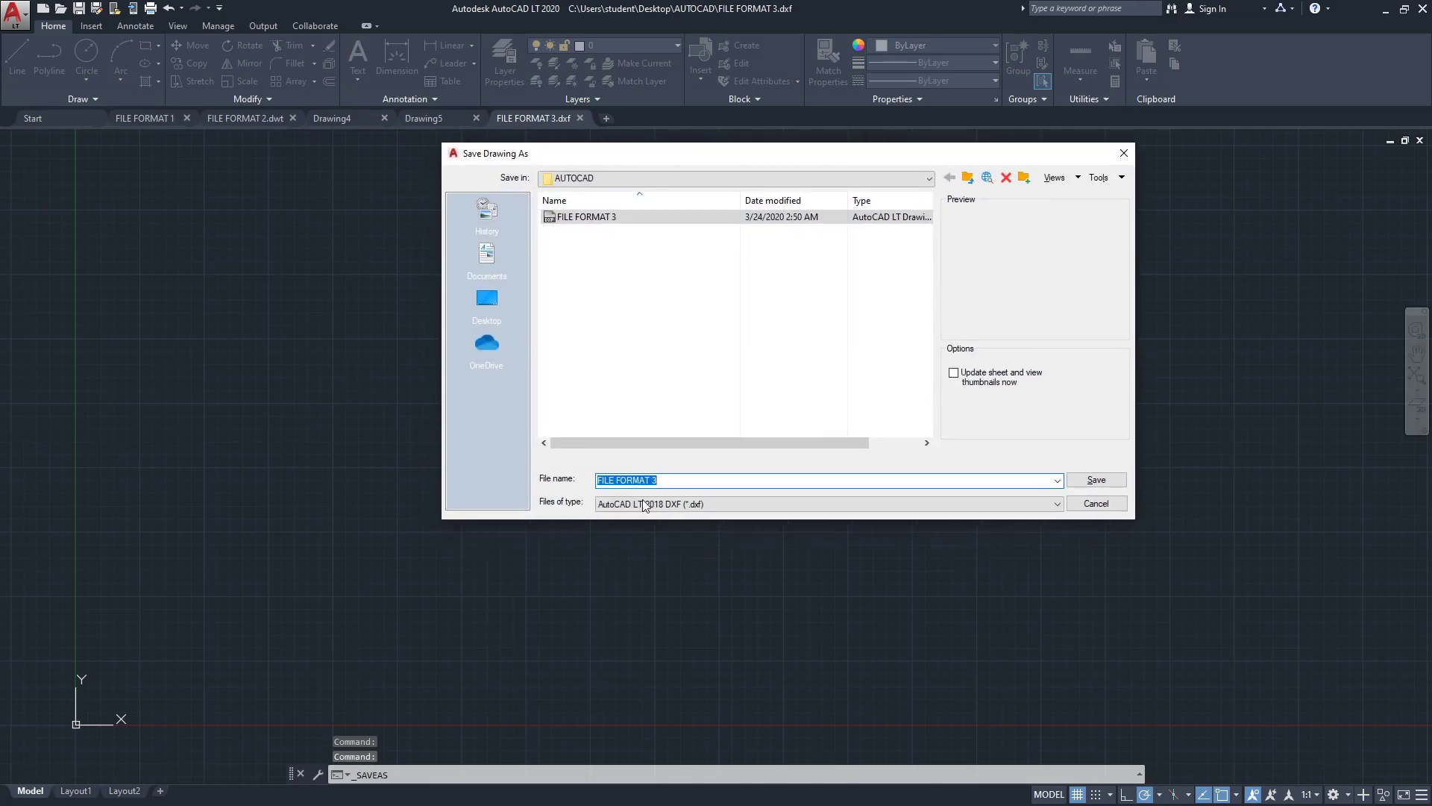
pyautogui.click(660, 504)
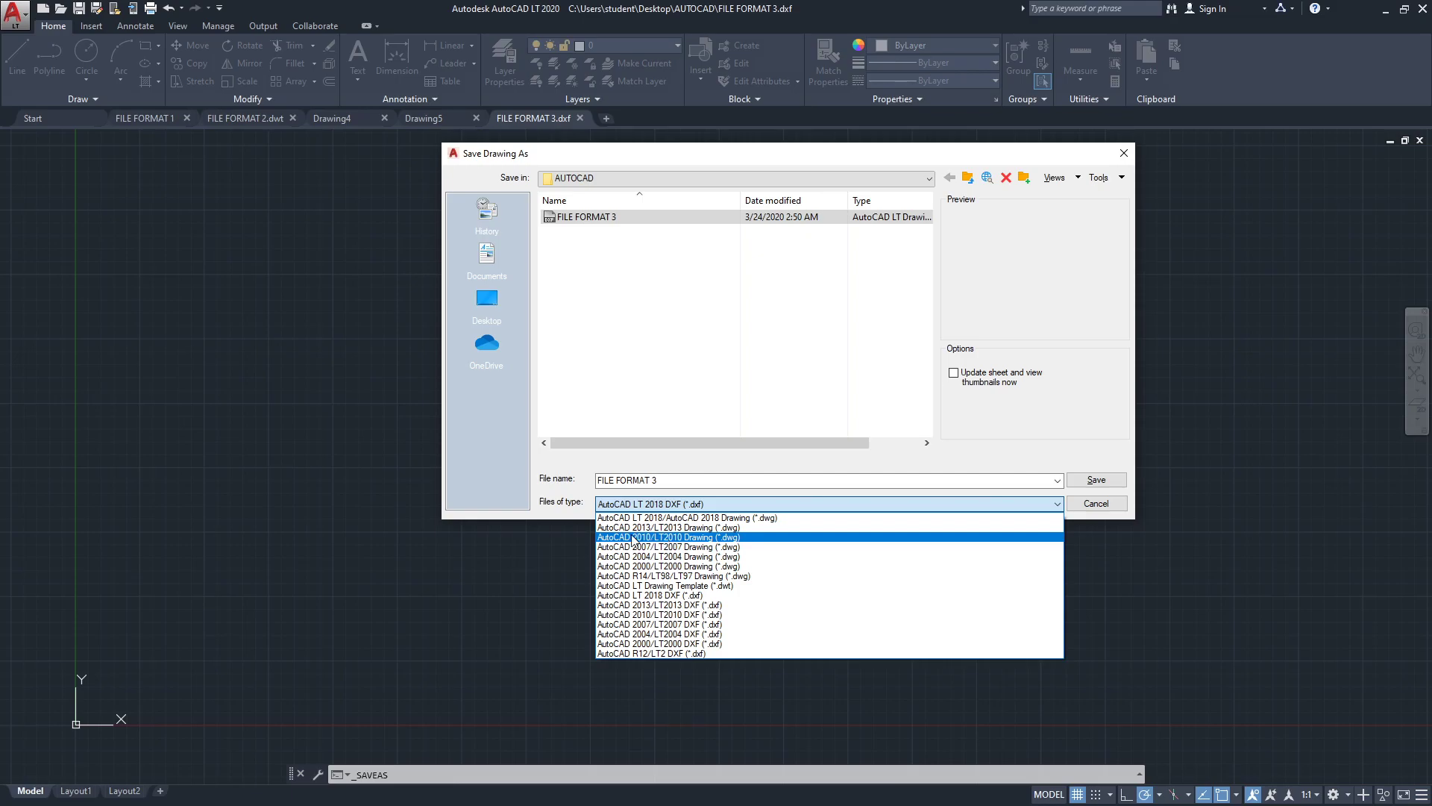
pyautogui.click(558, 488)
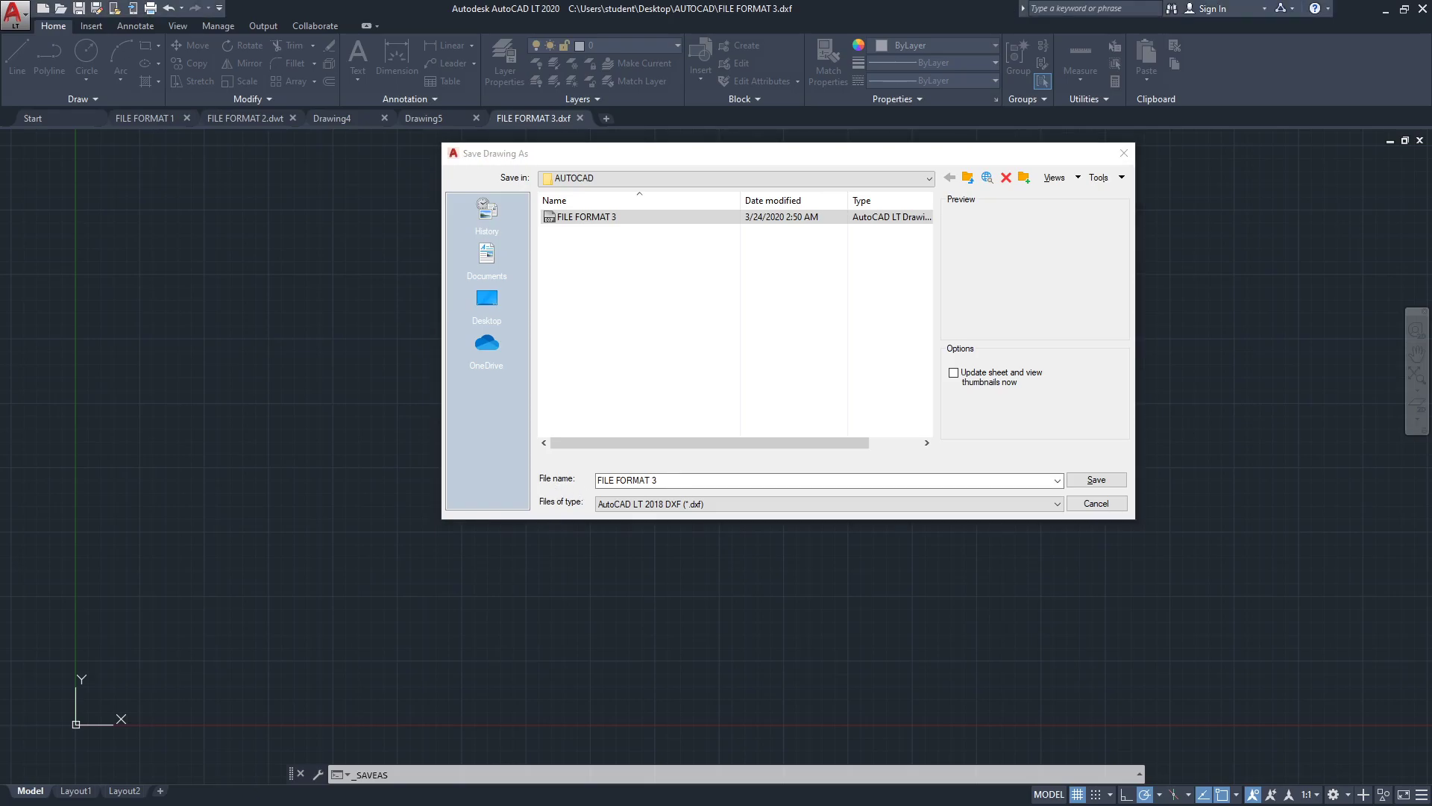
pyautogui.moveTo(795, 156); pyautogui.dragTo(658, 145)
pyautogui.click(879, 494)
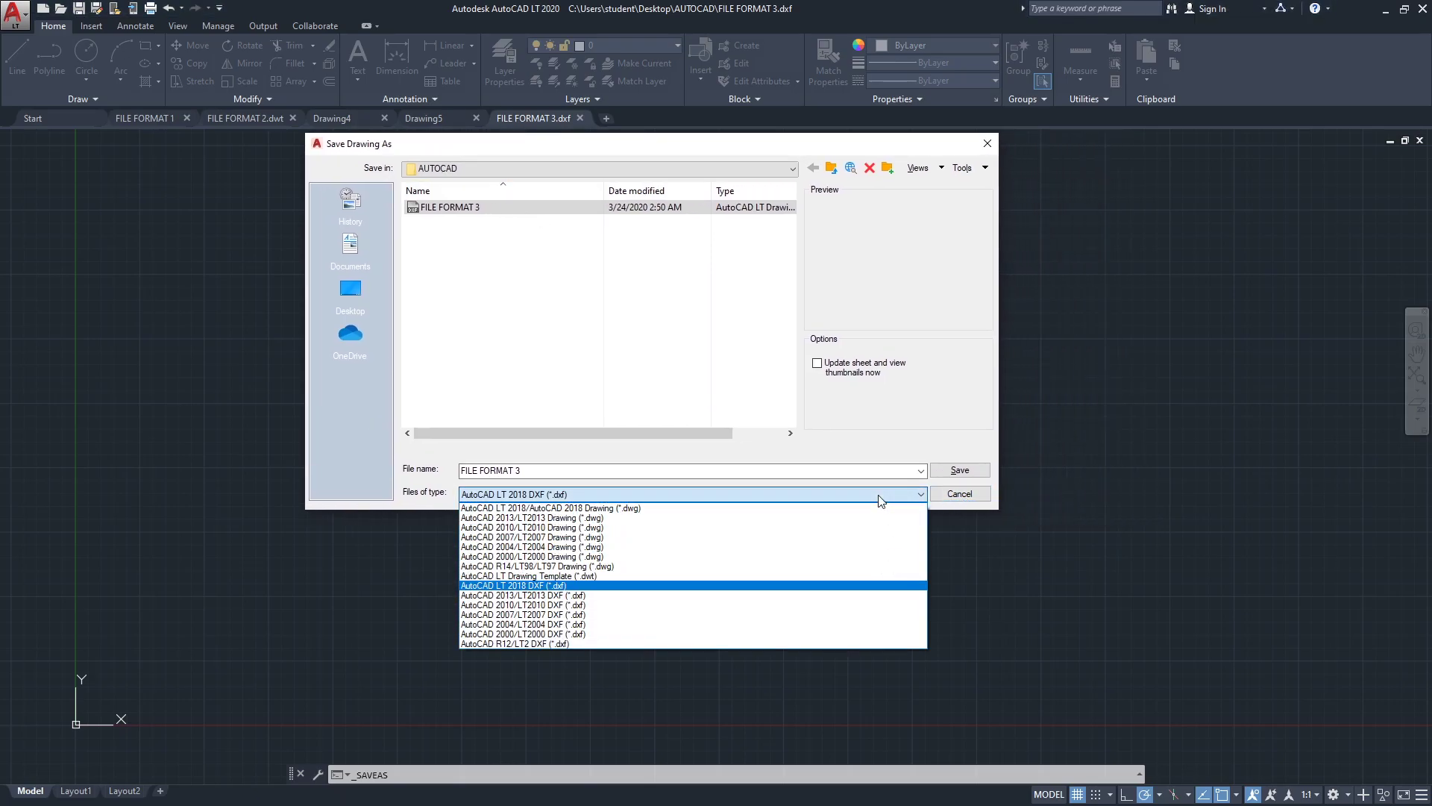
pyautogui.click(951, 496)
pyautogui.click(951, 496)
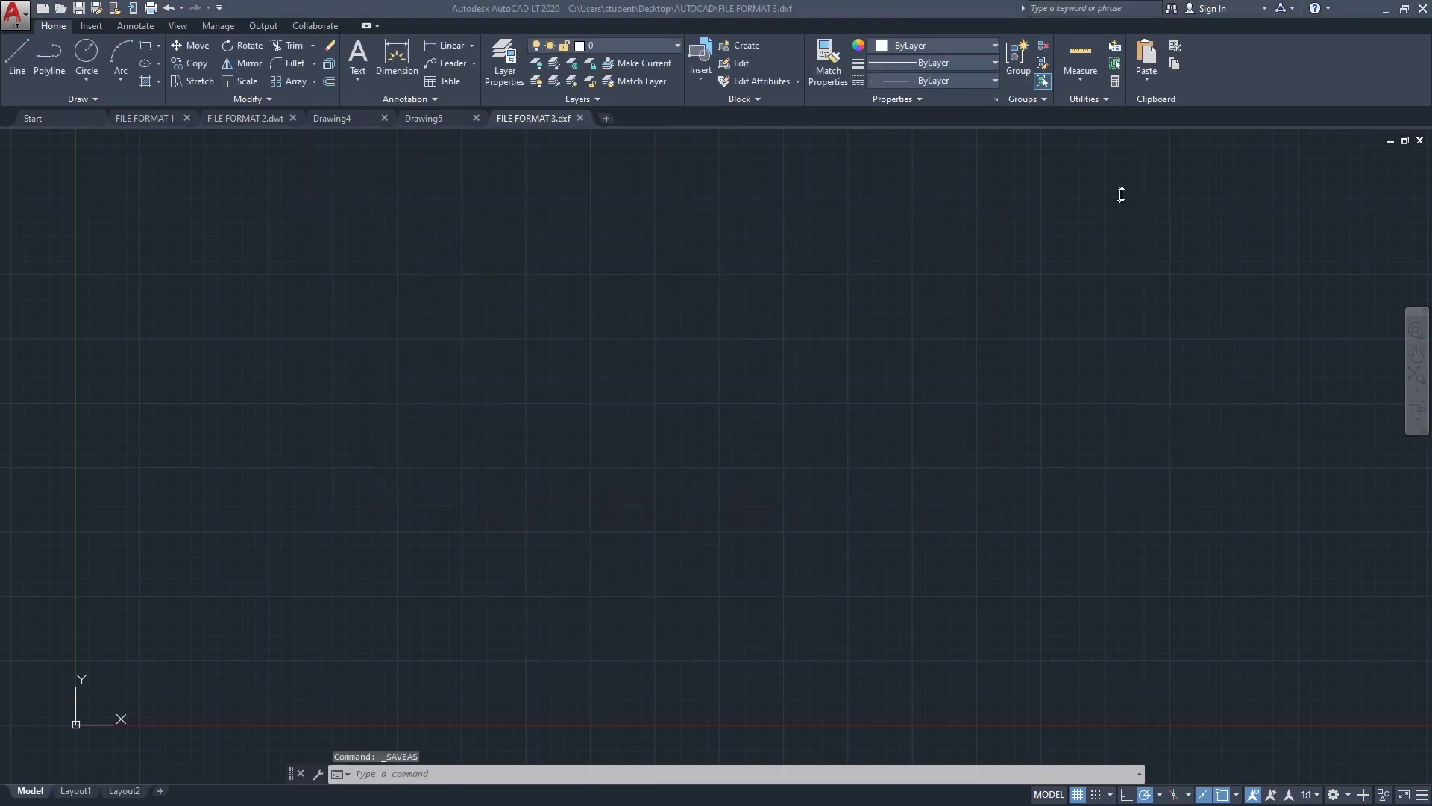
# Step: Bring the AUTOCAD folder back into view and check the file type and details in the properties of FILE FORMAT 1
pyautogui.moveTo(637, 182); pyautogui.dragTo(301, 181)
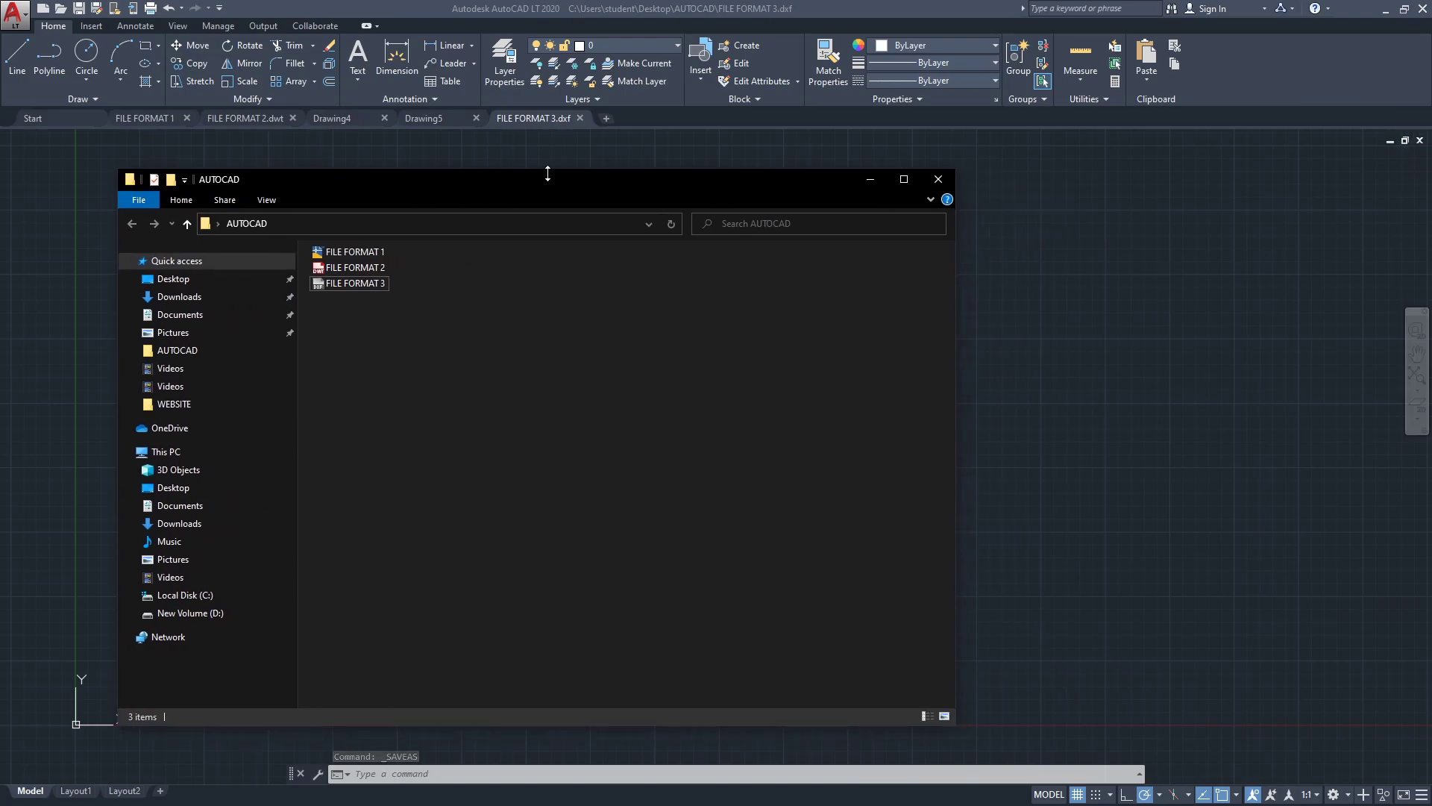
pyautogui.moveTo(550, 176); pyautogui.dragTo(713, 216)
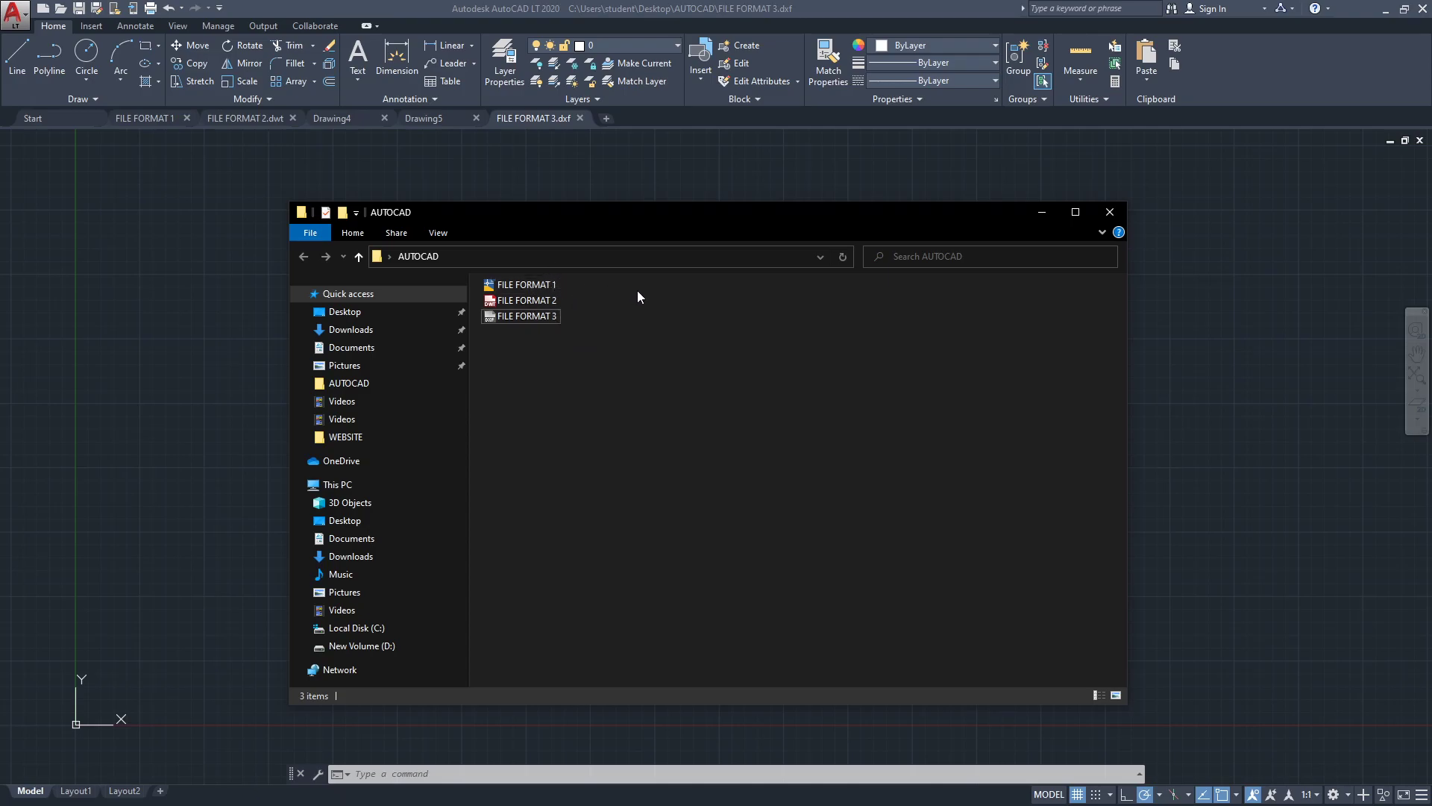
pyautogui.rightClick(544, 288)
pyautogui.click(613, 625)
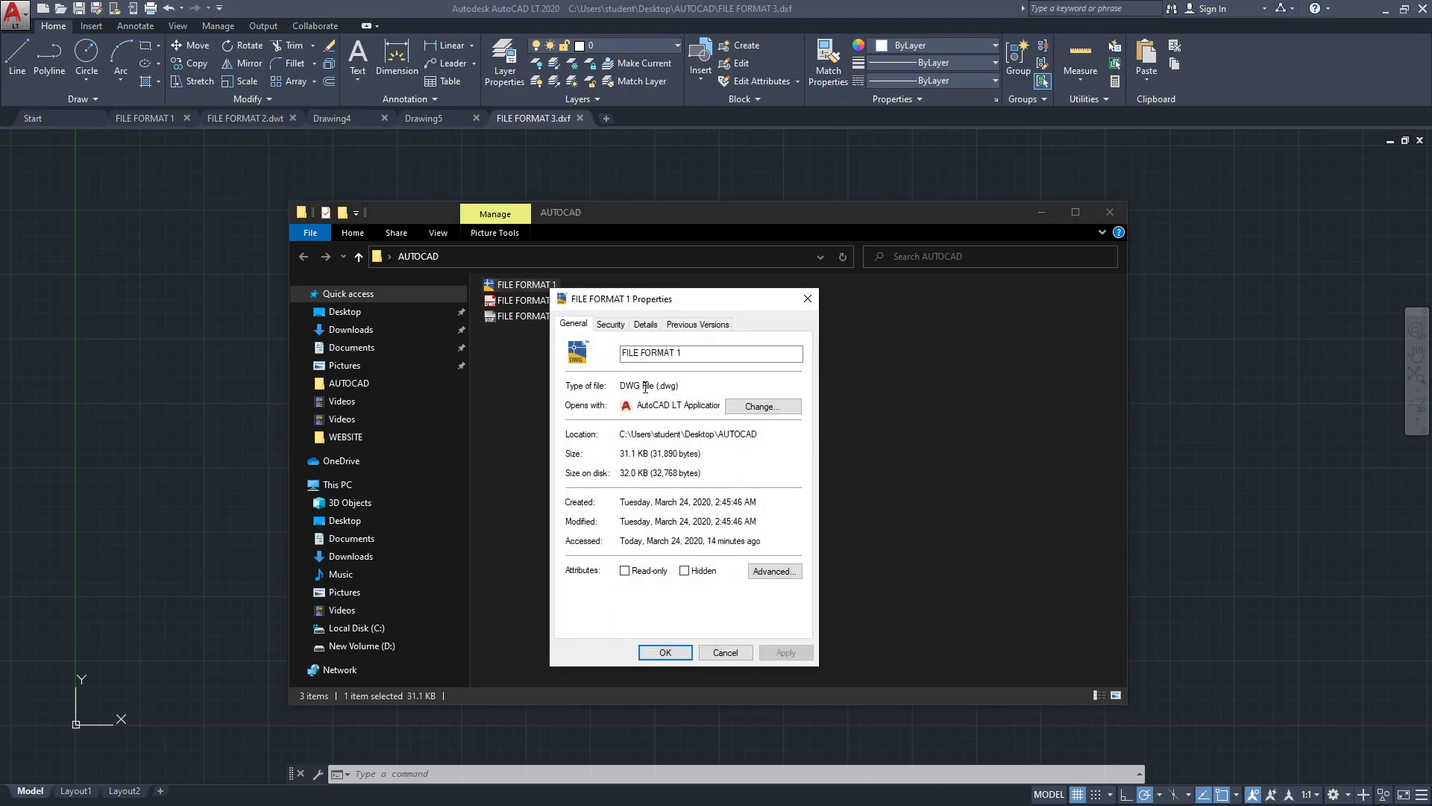
pyautogui.click(650, 324)
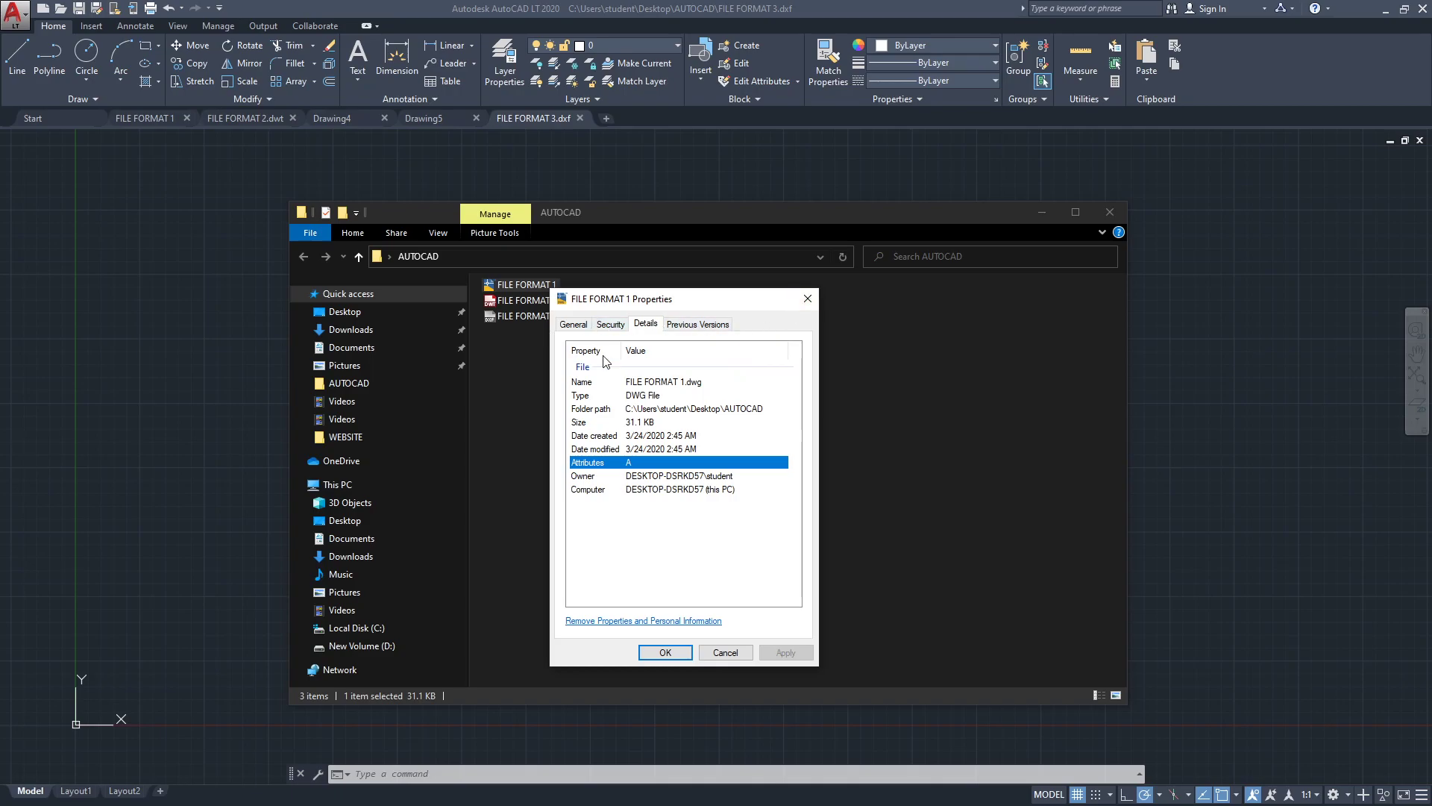
pyautogui.click(808, 300)
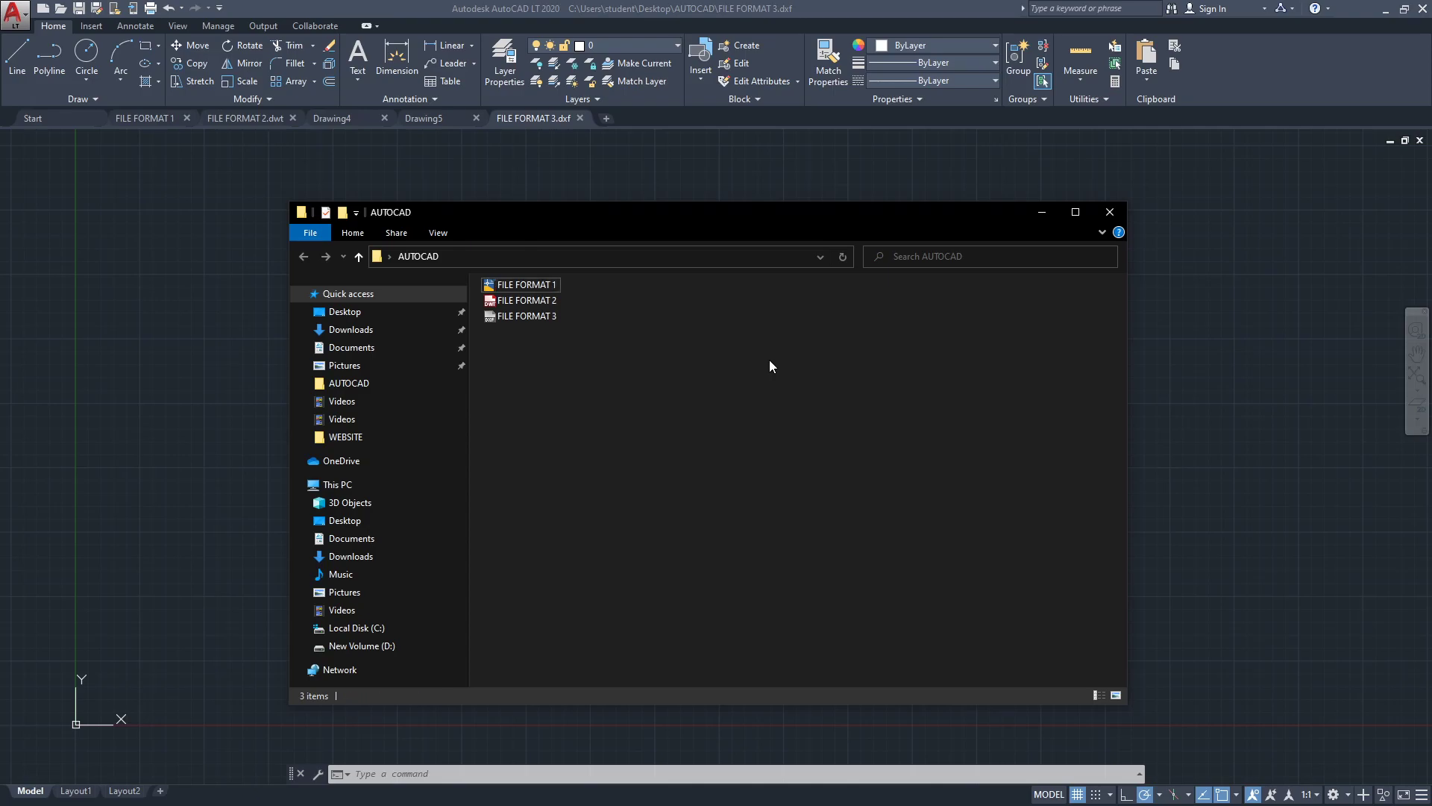